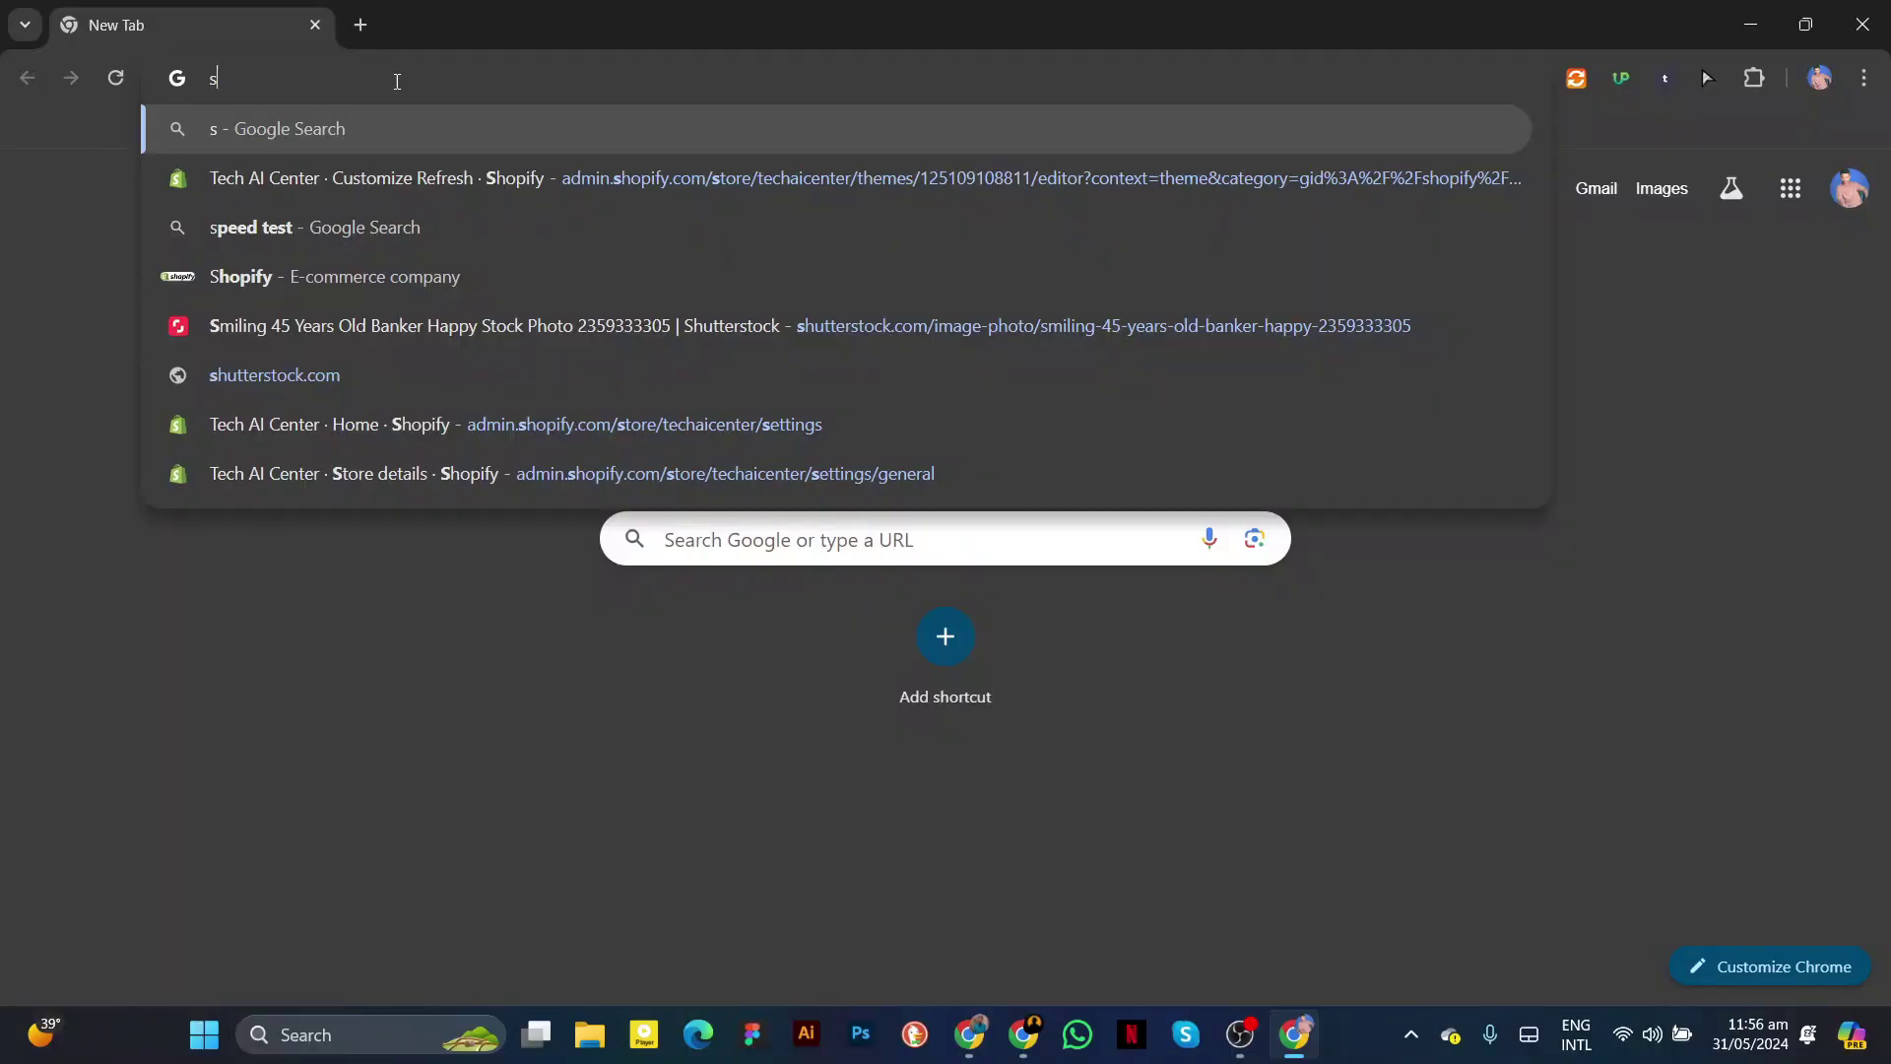
Search Google for 'shakker ai' and open the Shakker AI - Premium Stable Diffusion Model Hub result
text(er)
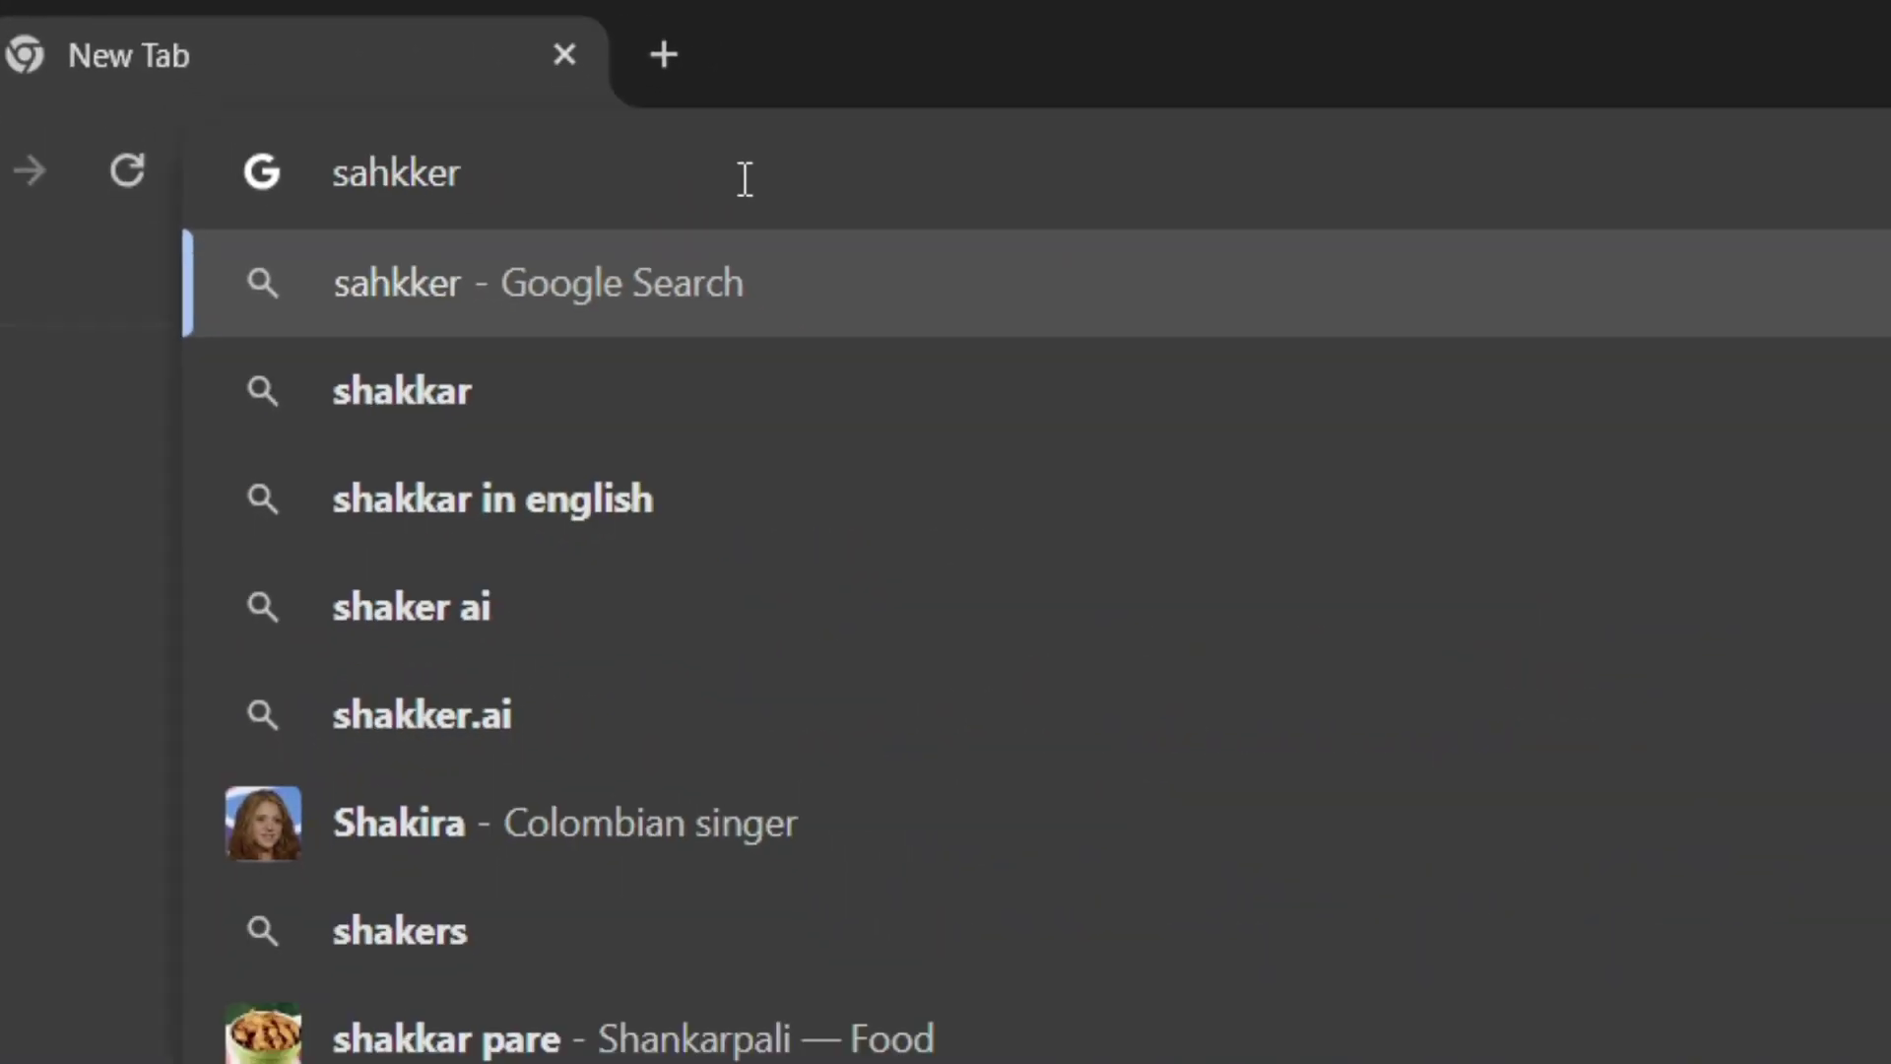
key(BackSpace)
key(BackSpace)
text(ar ai)
key(Return)
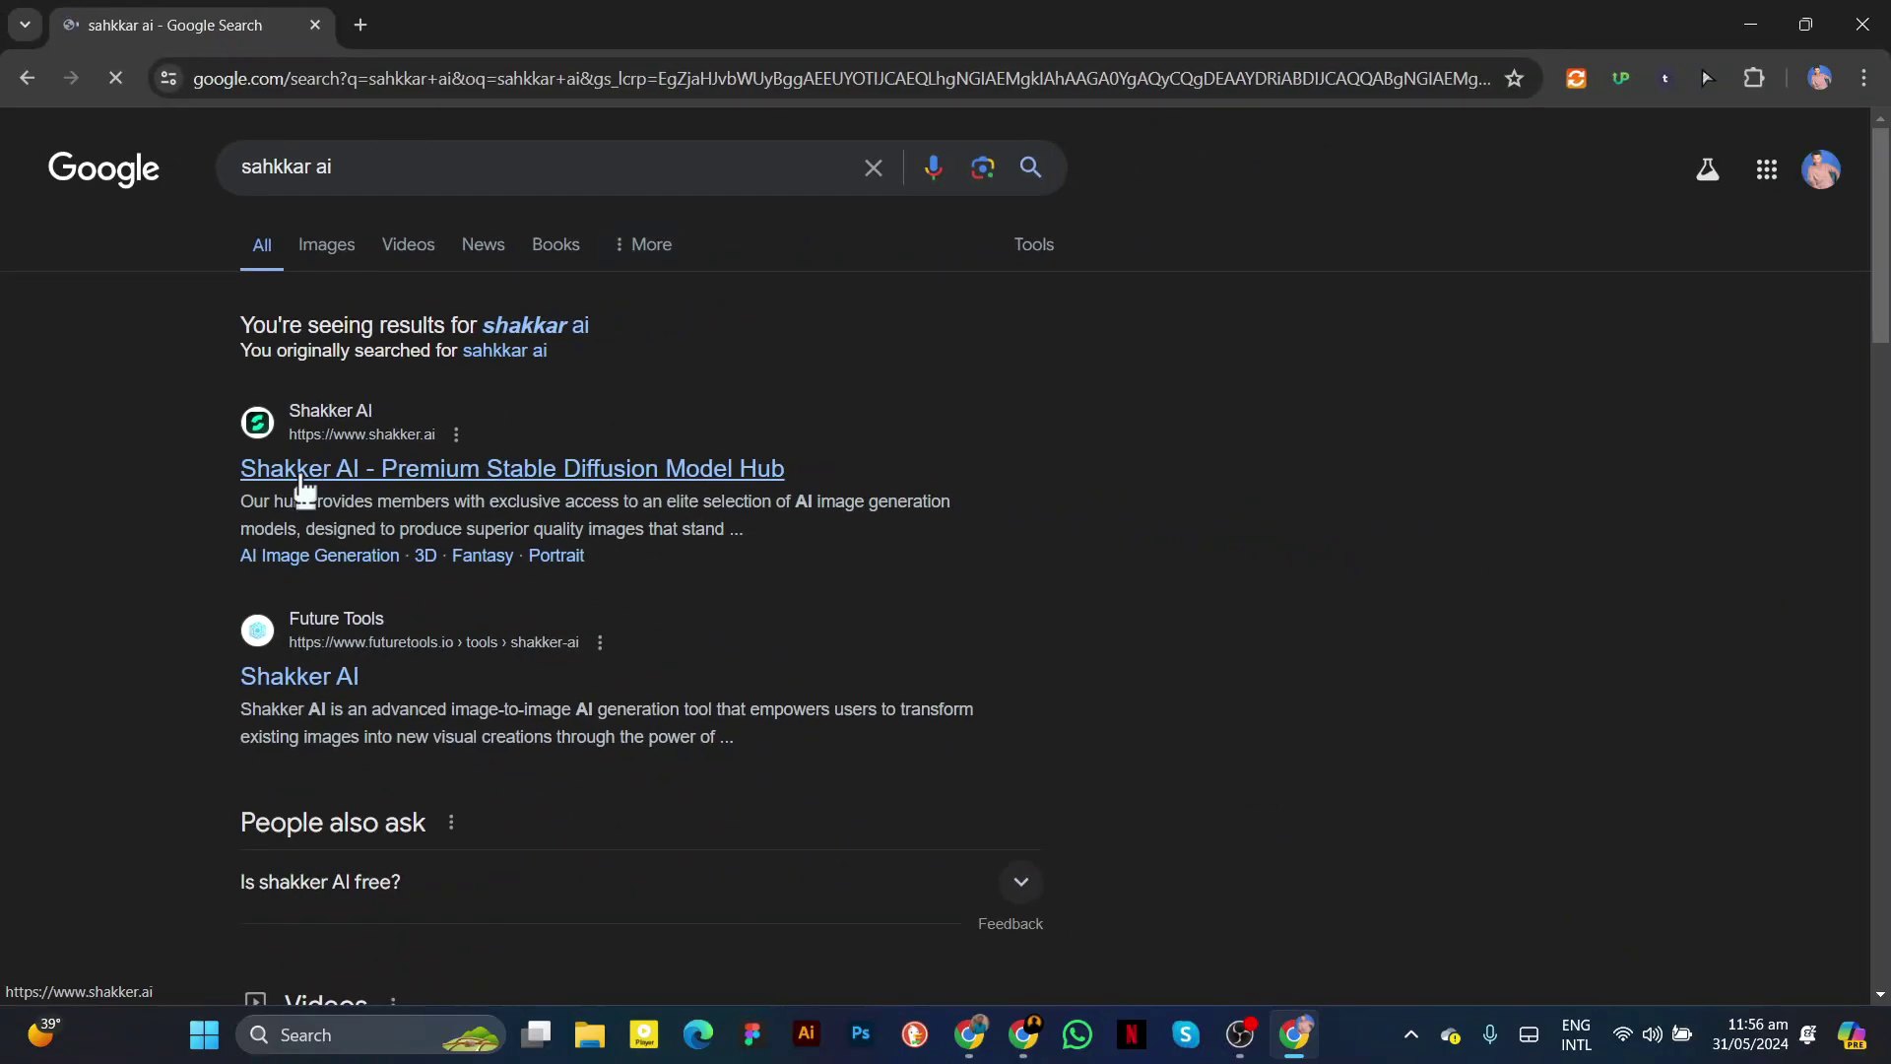
click(757, 552)
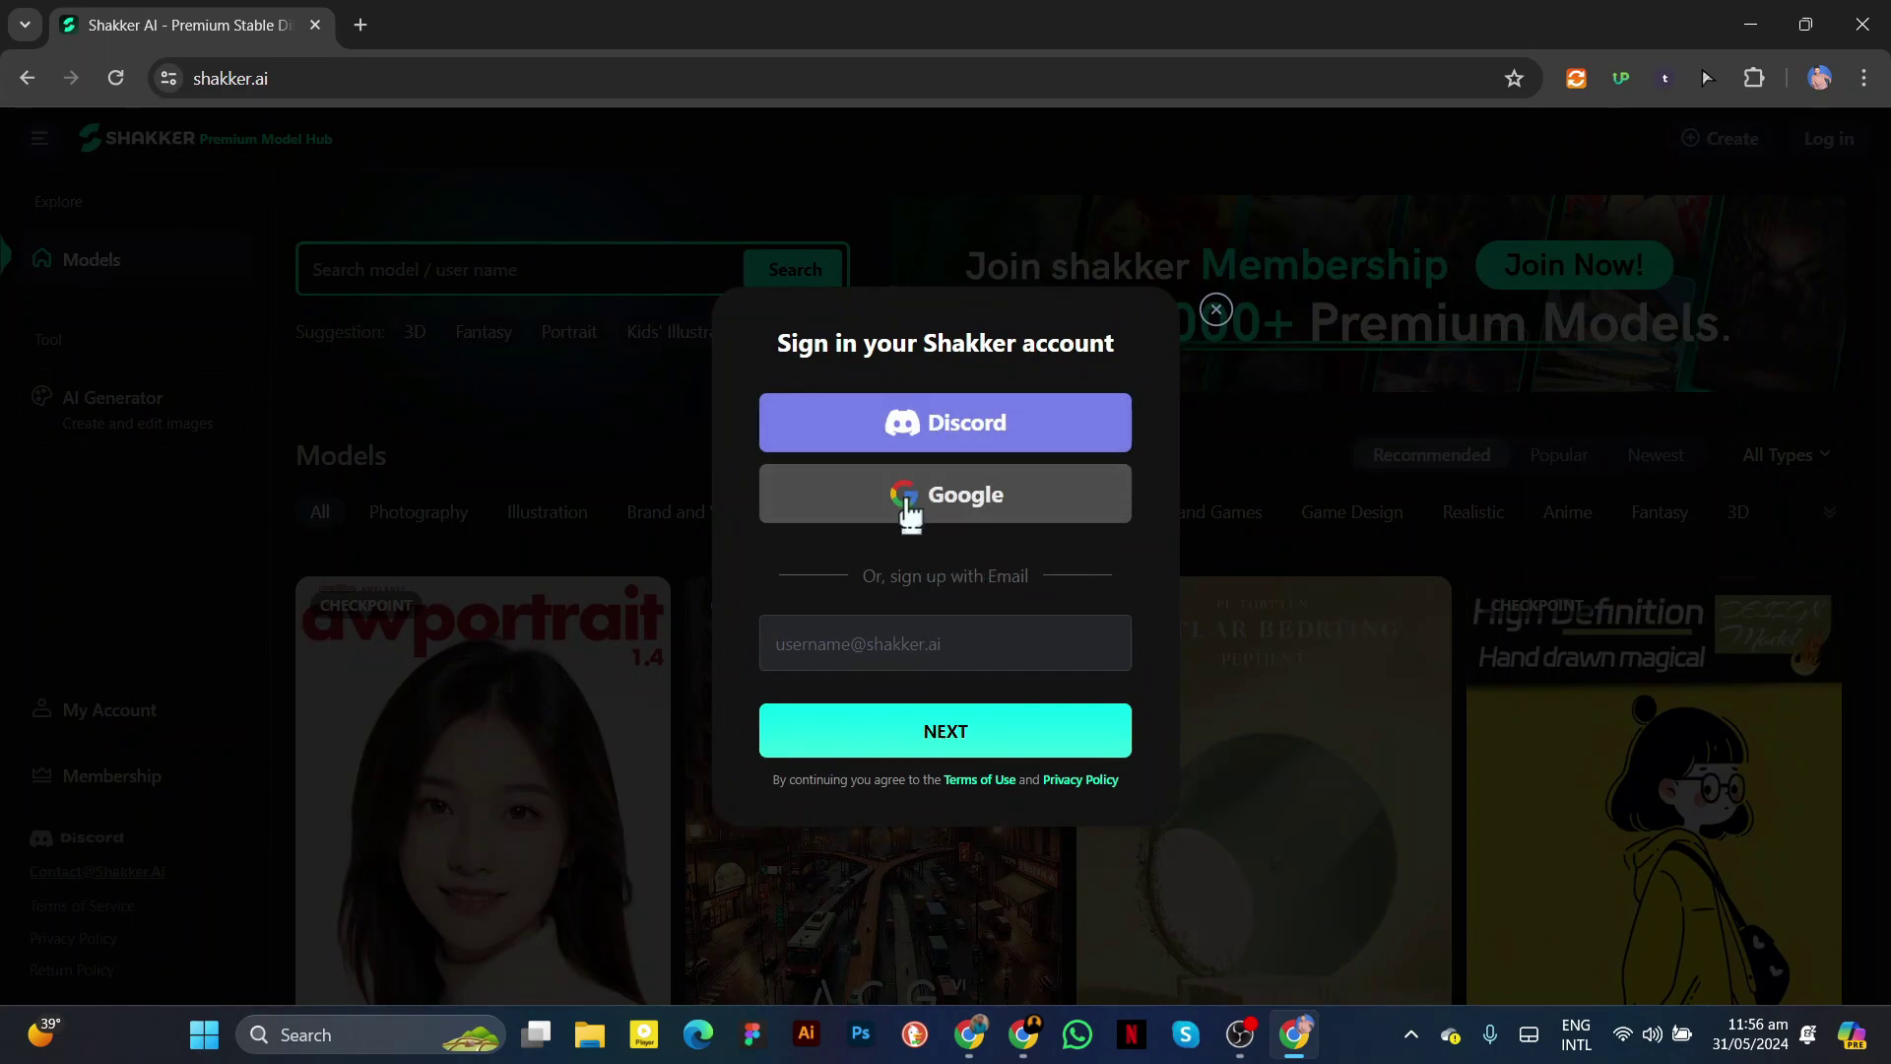
Sign in to Shakker AI with a Google account and review the Free plan's 200 daily tokens
click(911, 512)
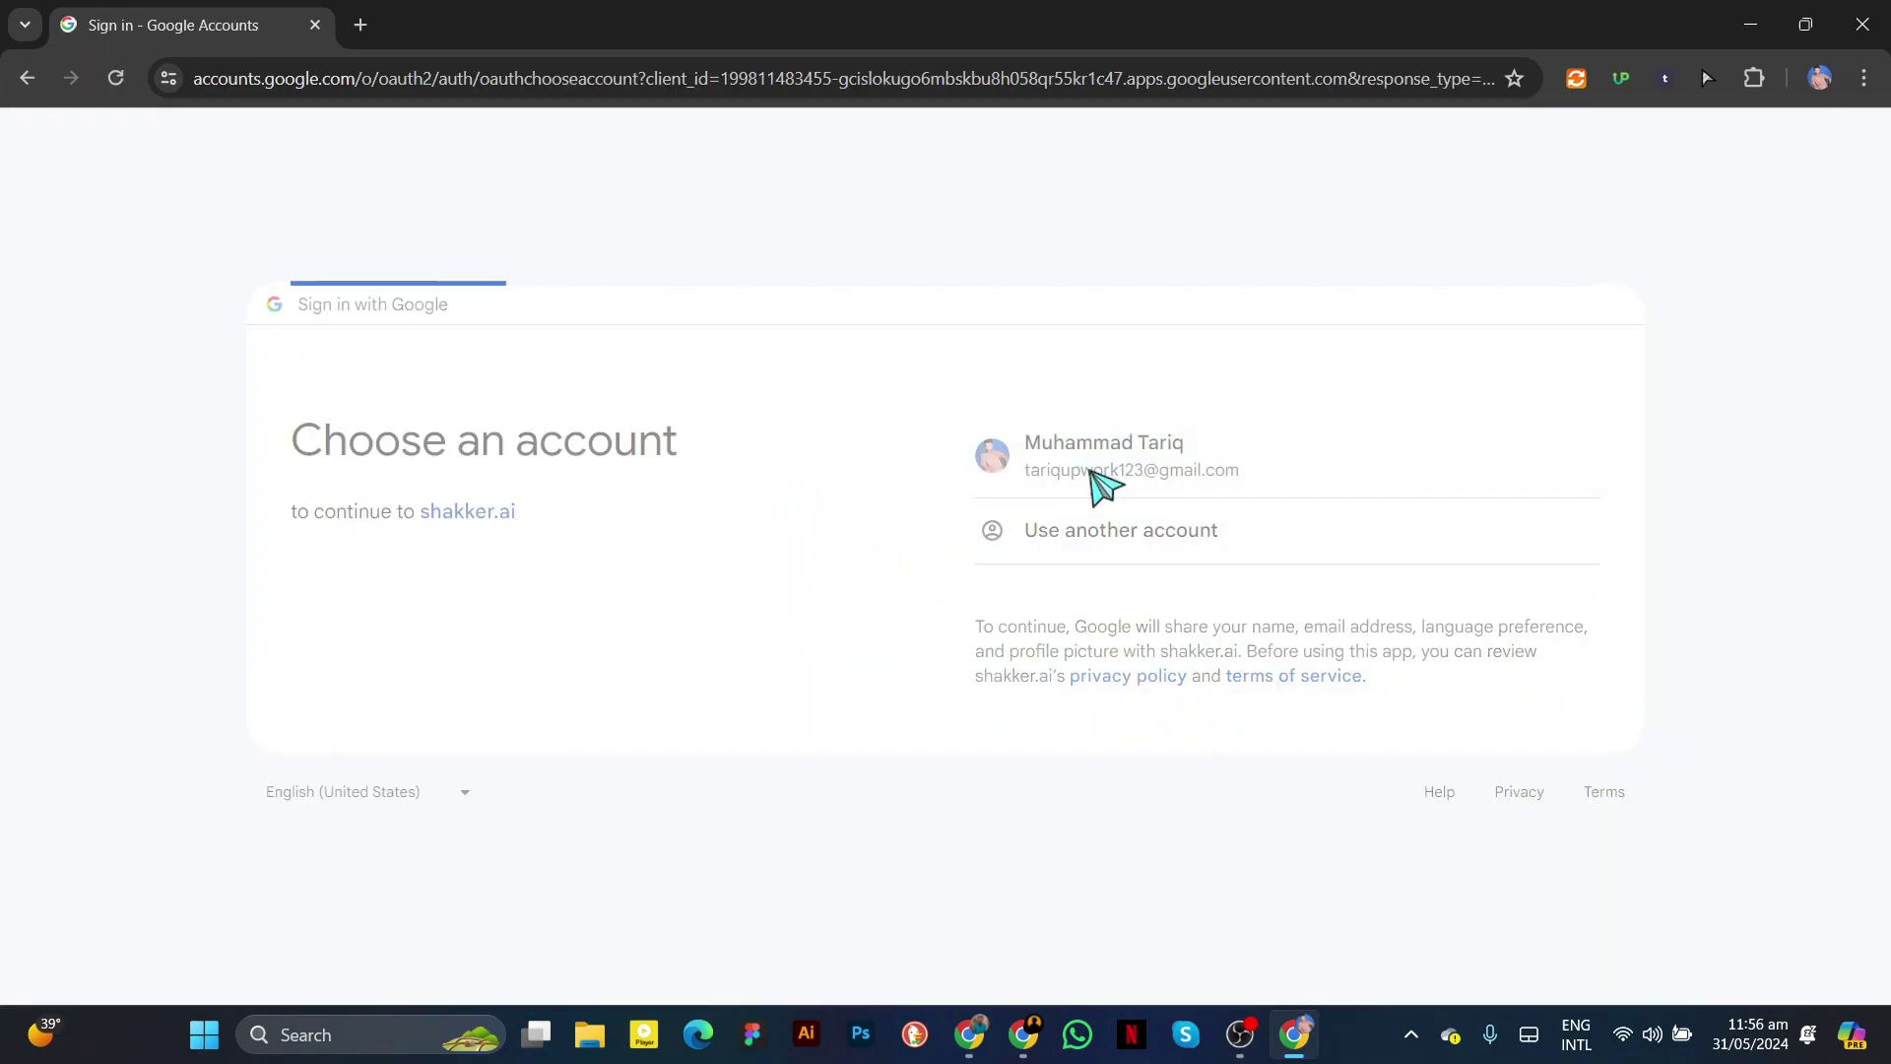
click(1094, 478)
click(1139, 701)
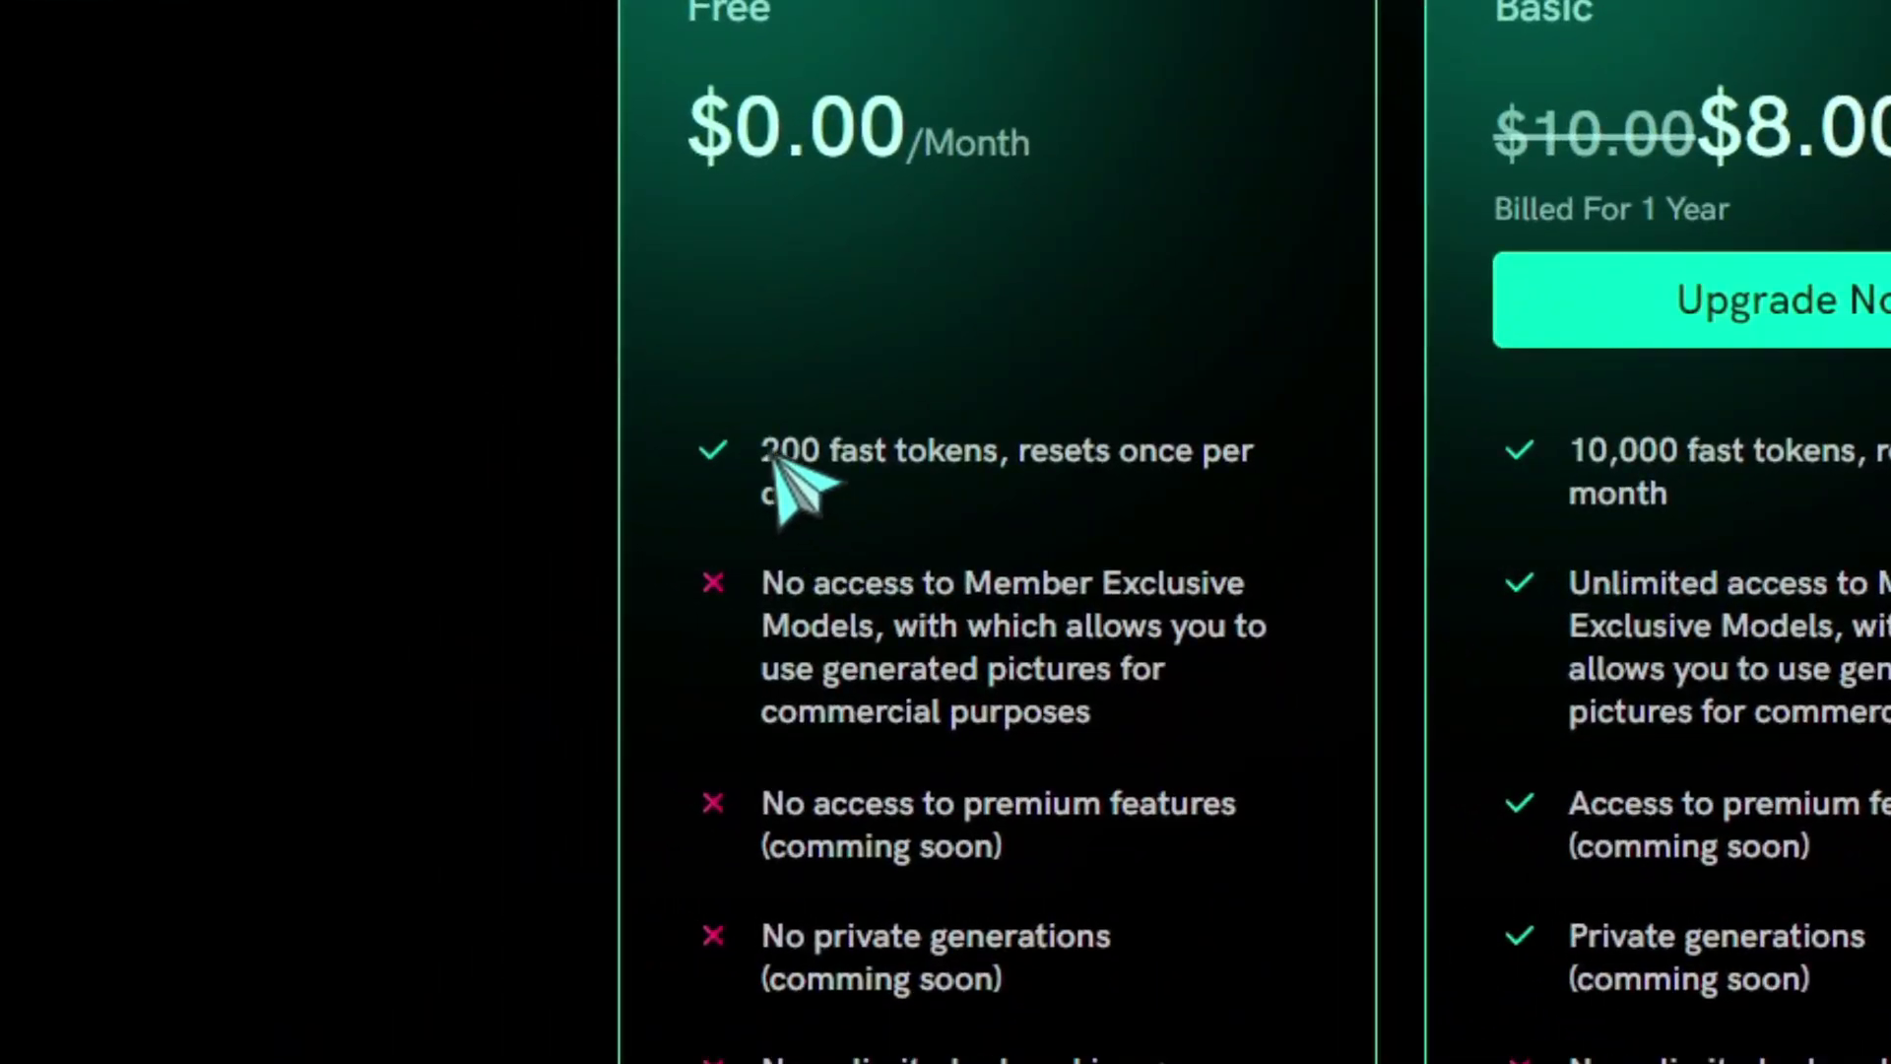
drag(774, 459, 928, 502)
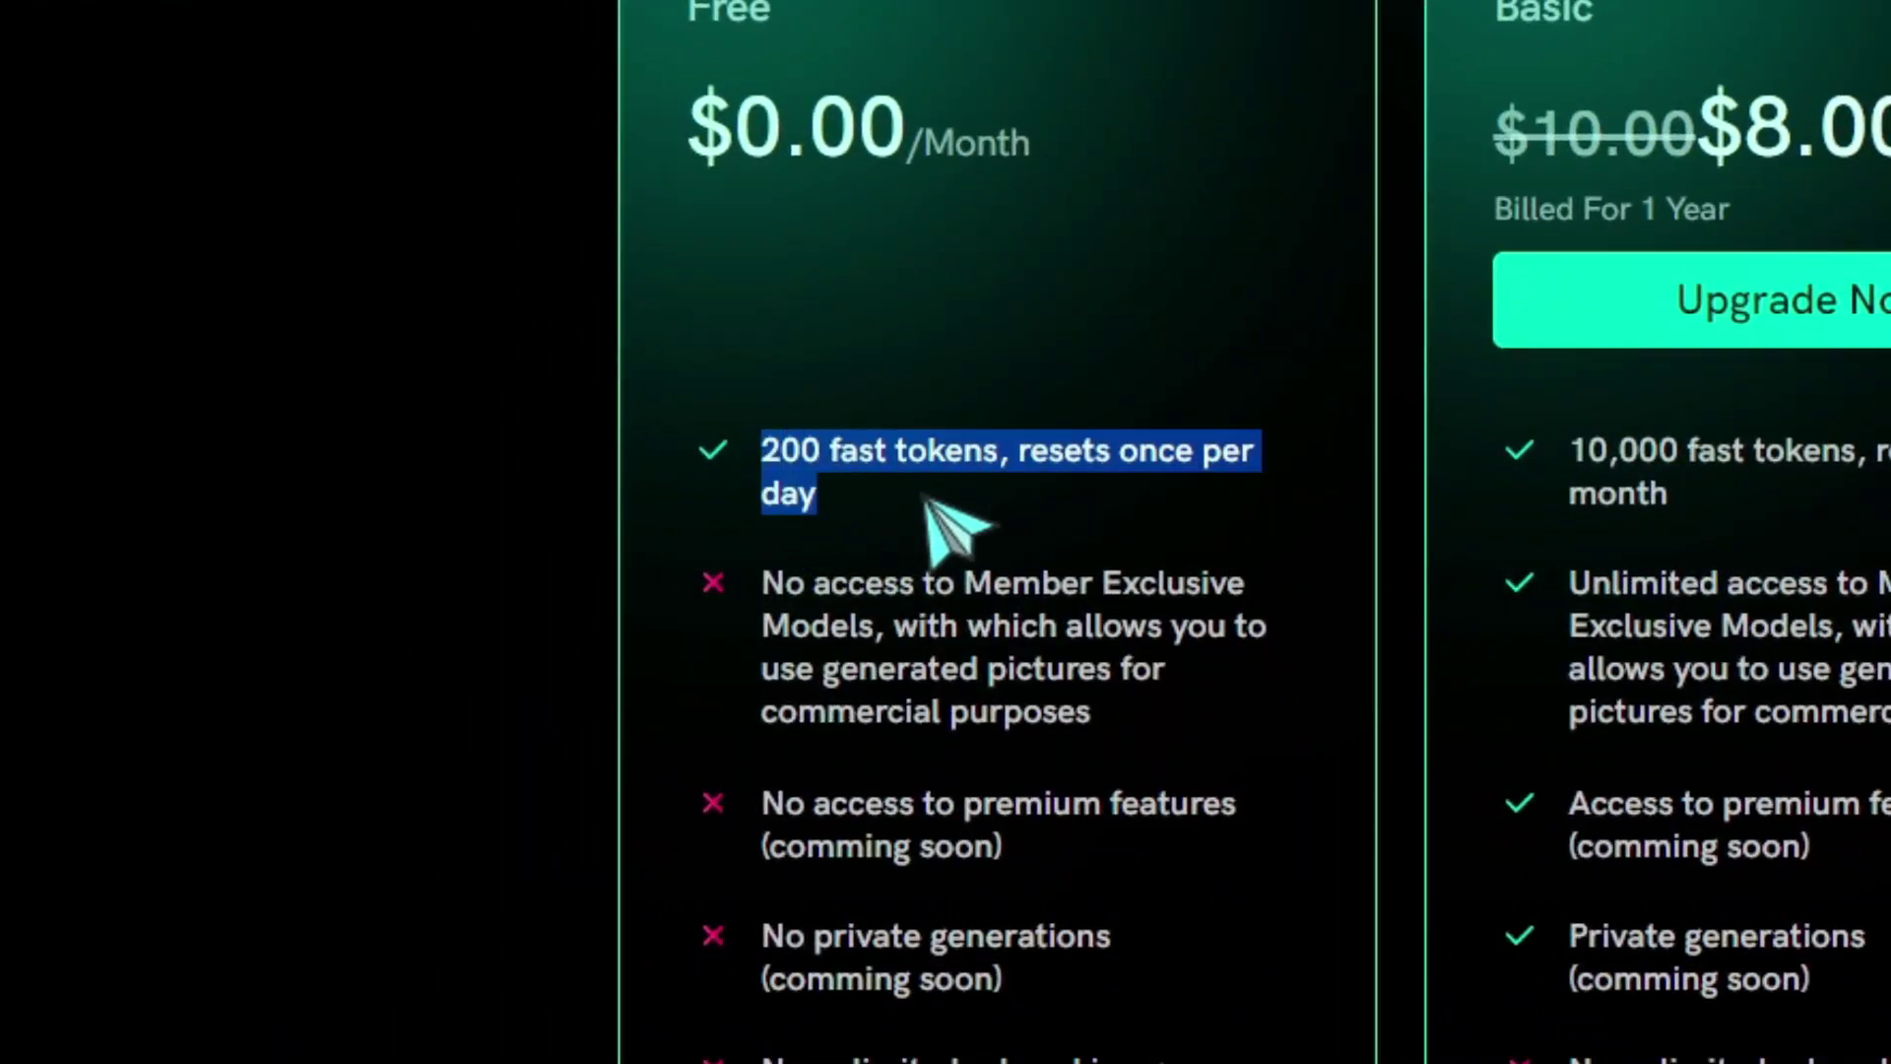
click(1030, 510)
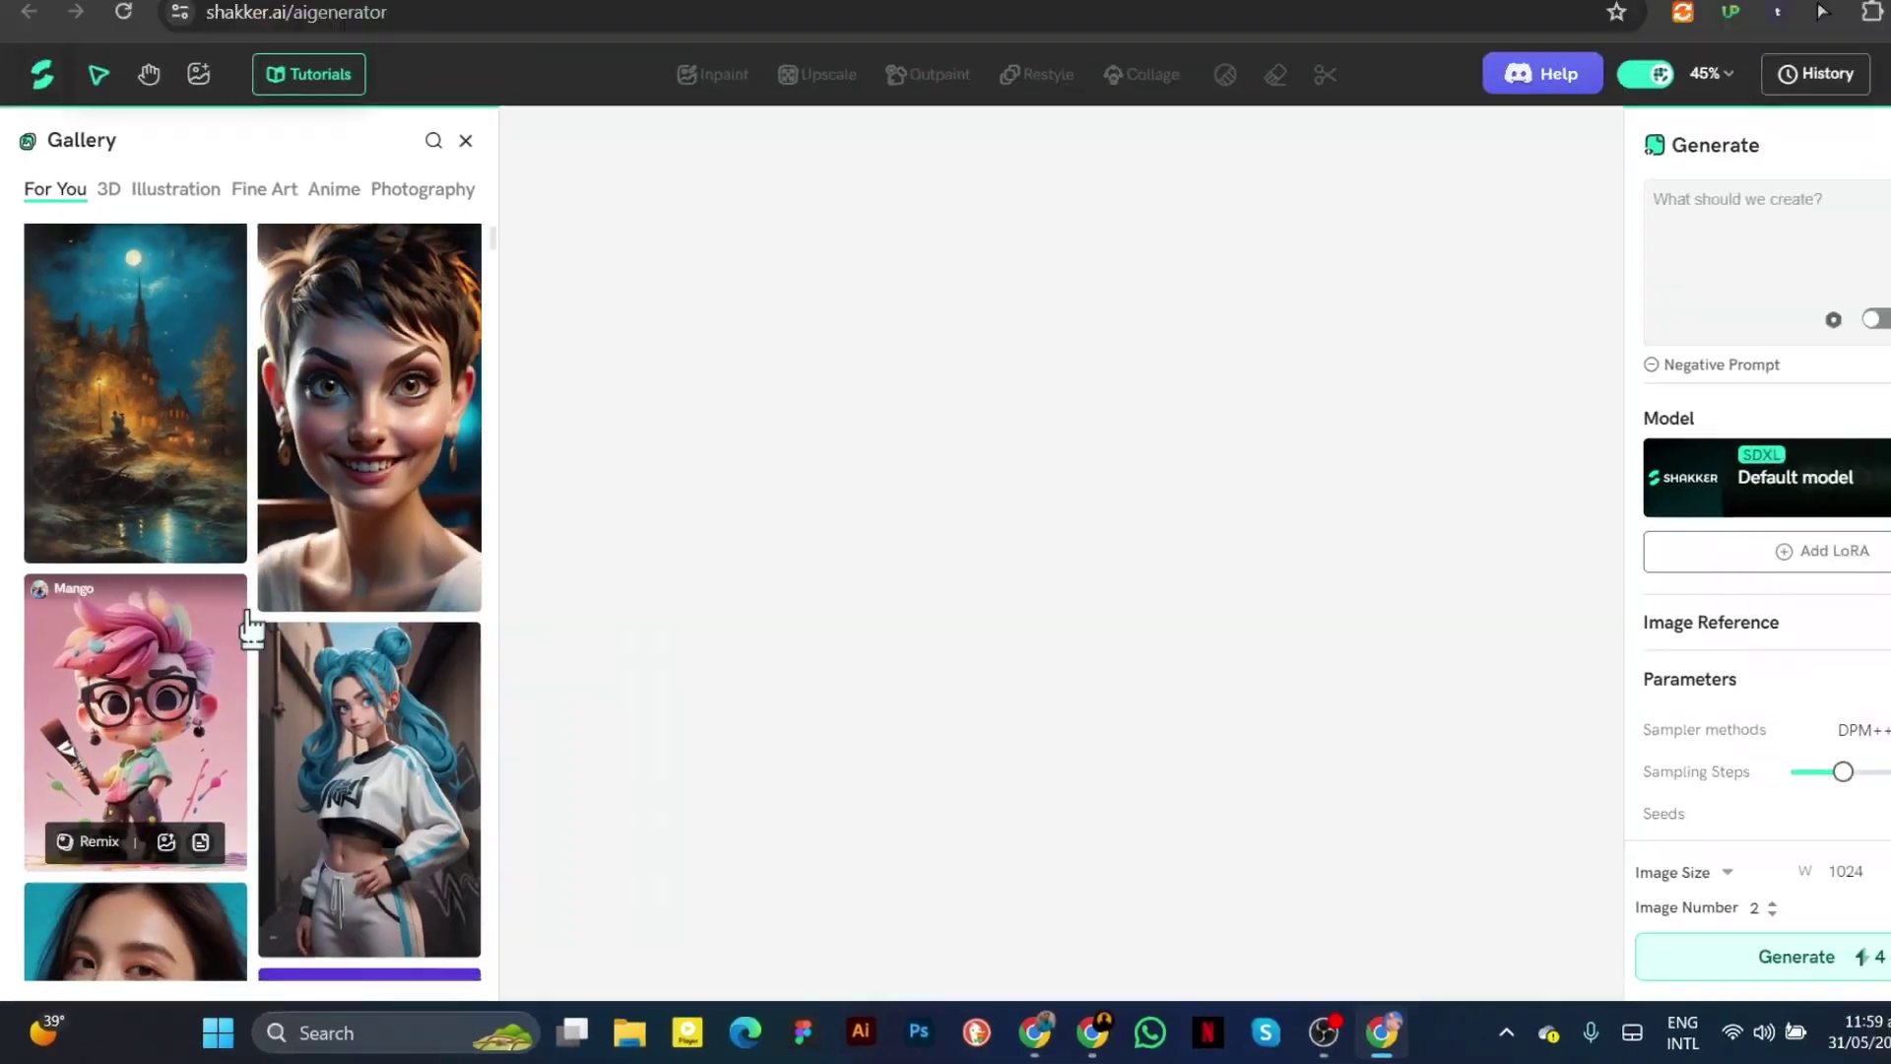
Browse the Photography images in the generator gallery, then close the gallery panel
scroll(252, 628, down, 5)
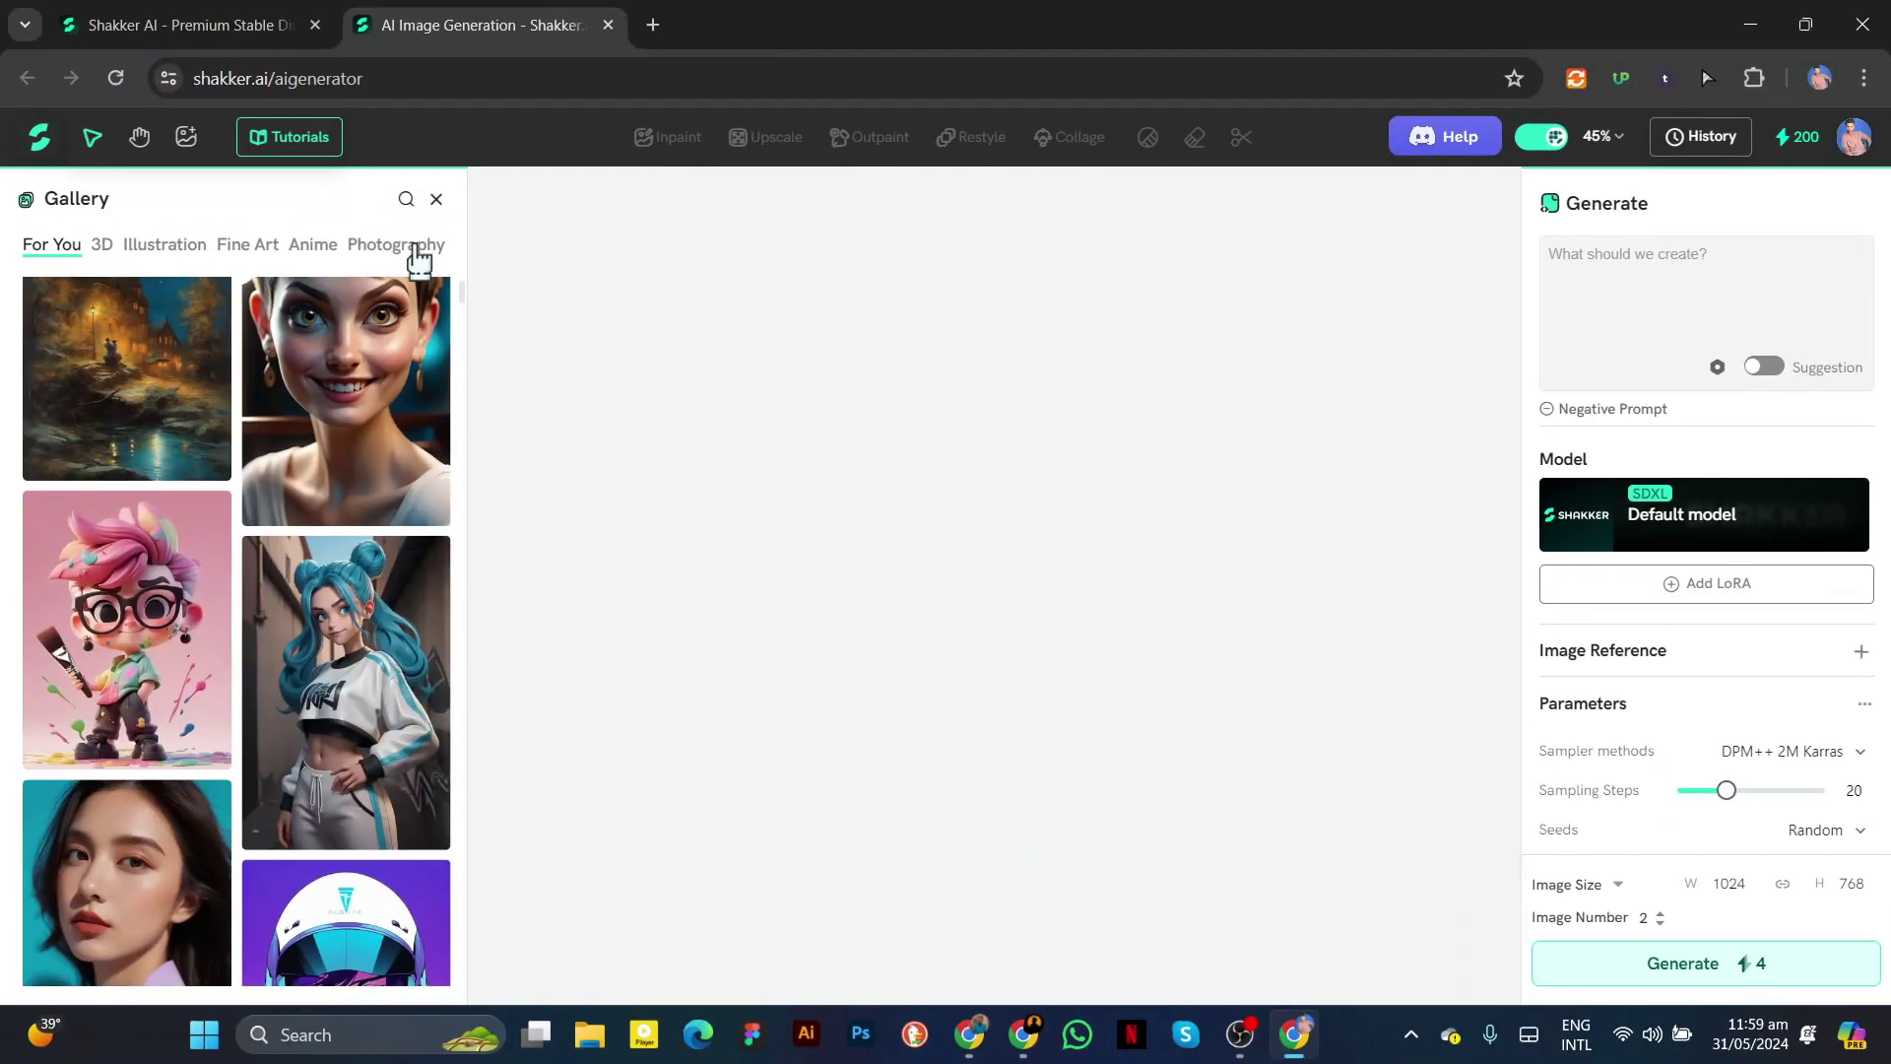
click(396, 244)
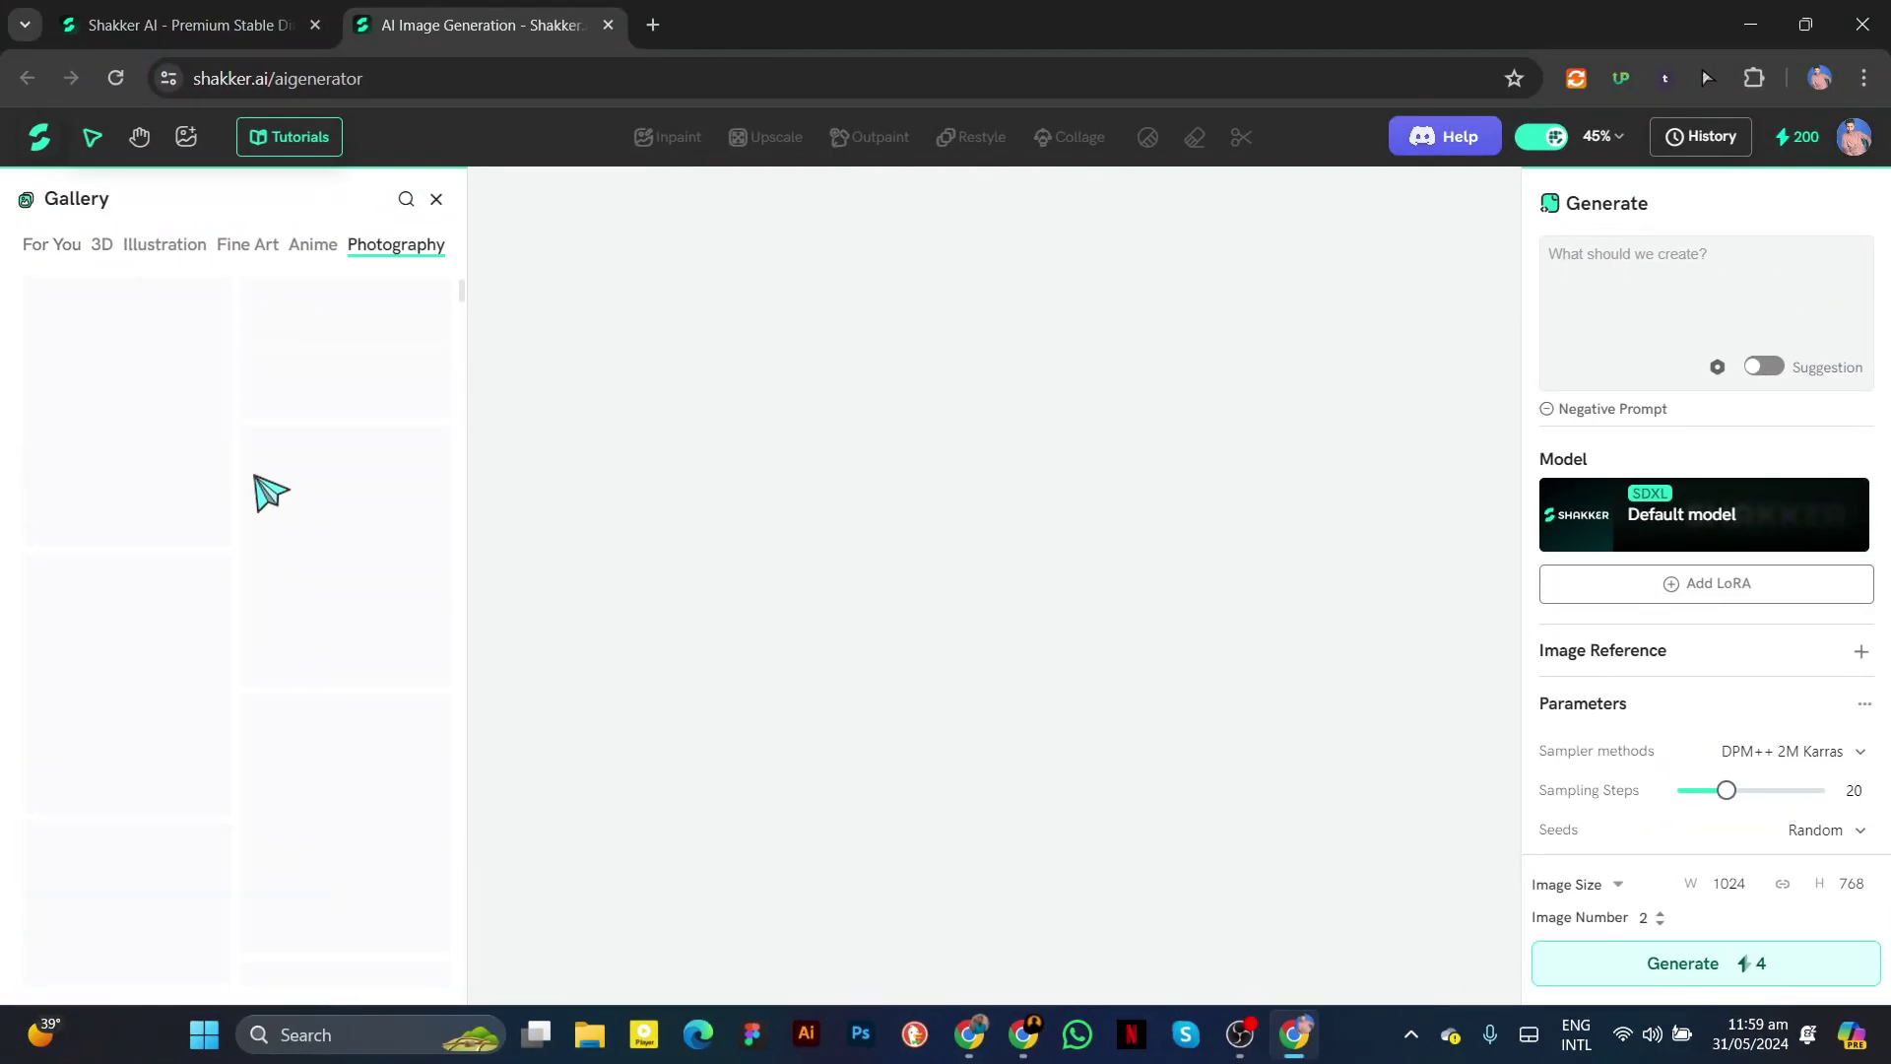
click(436, 201)
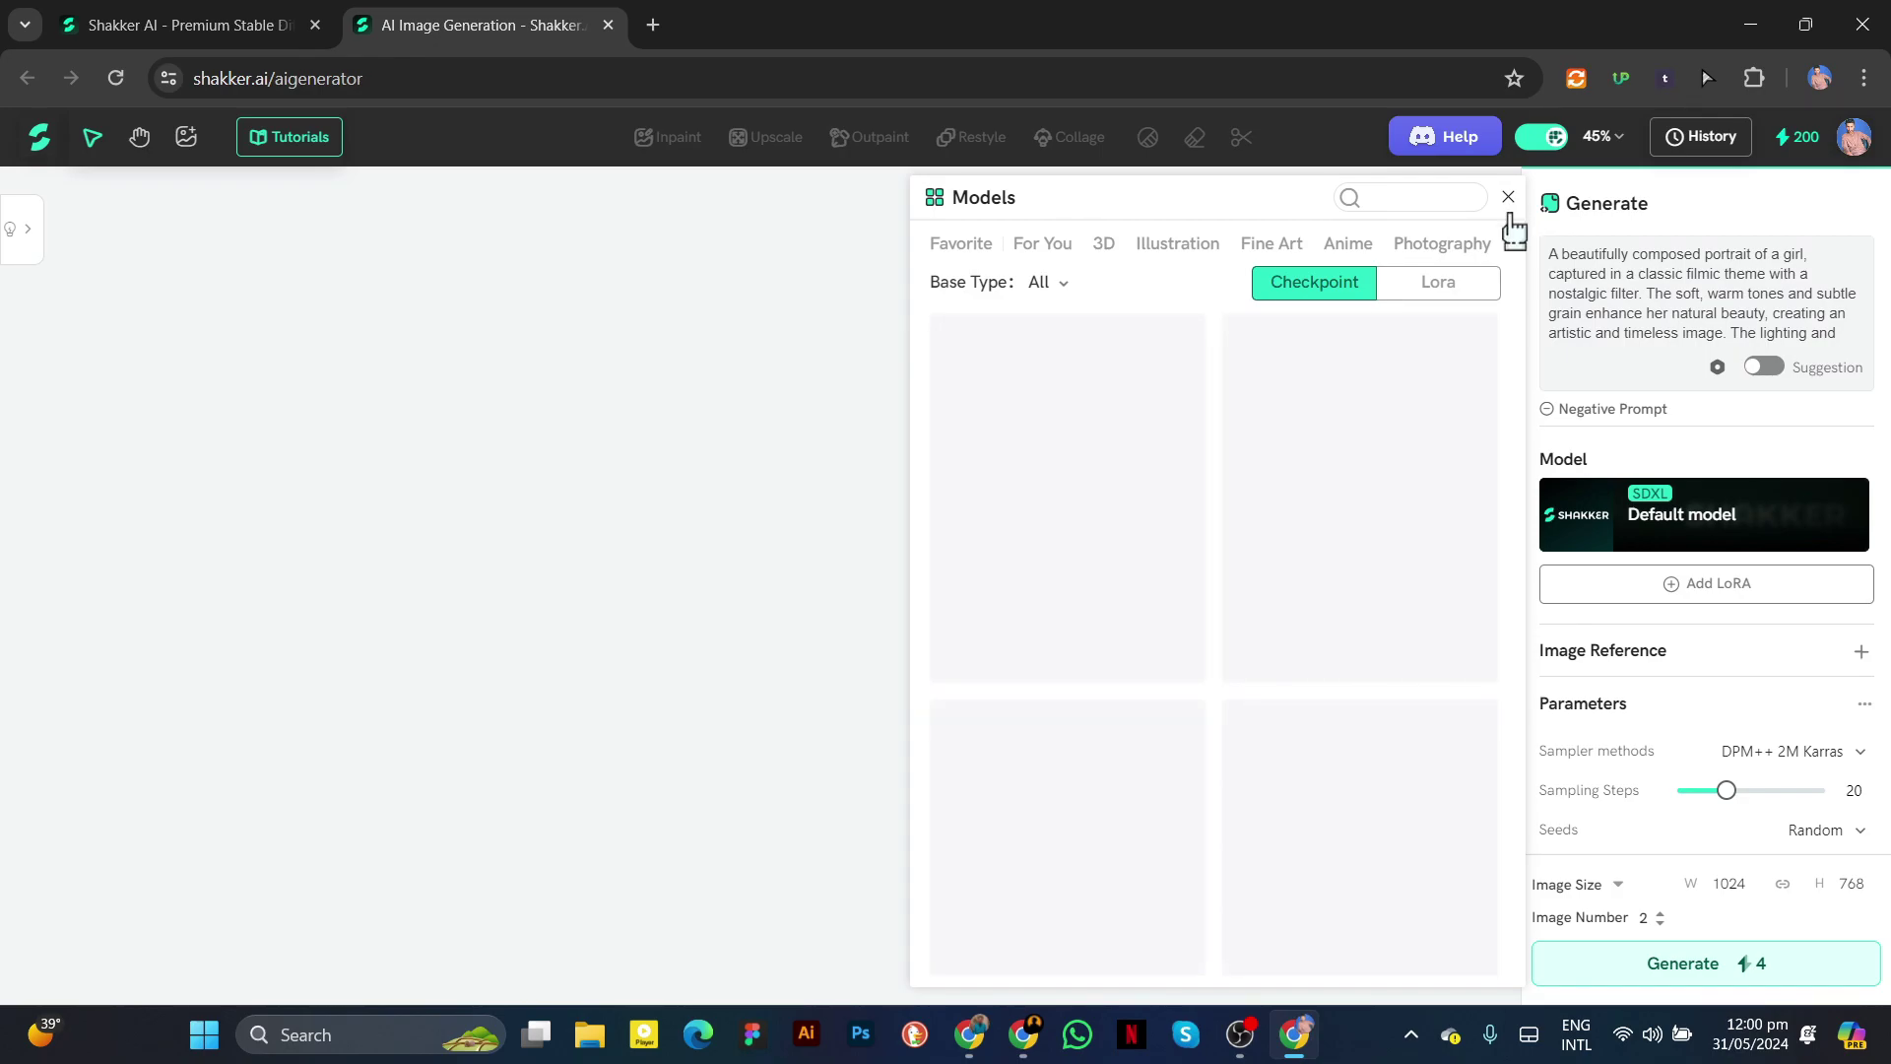
Close the Models panel and open the negative prompt editor
click(1509, 200)
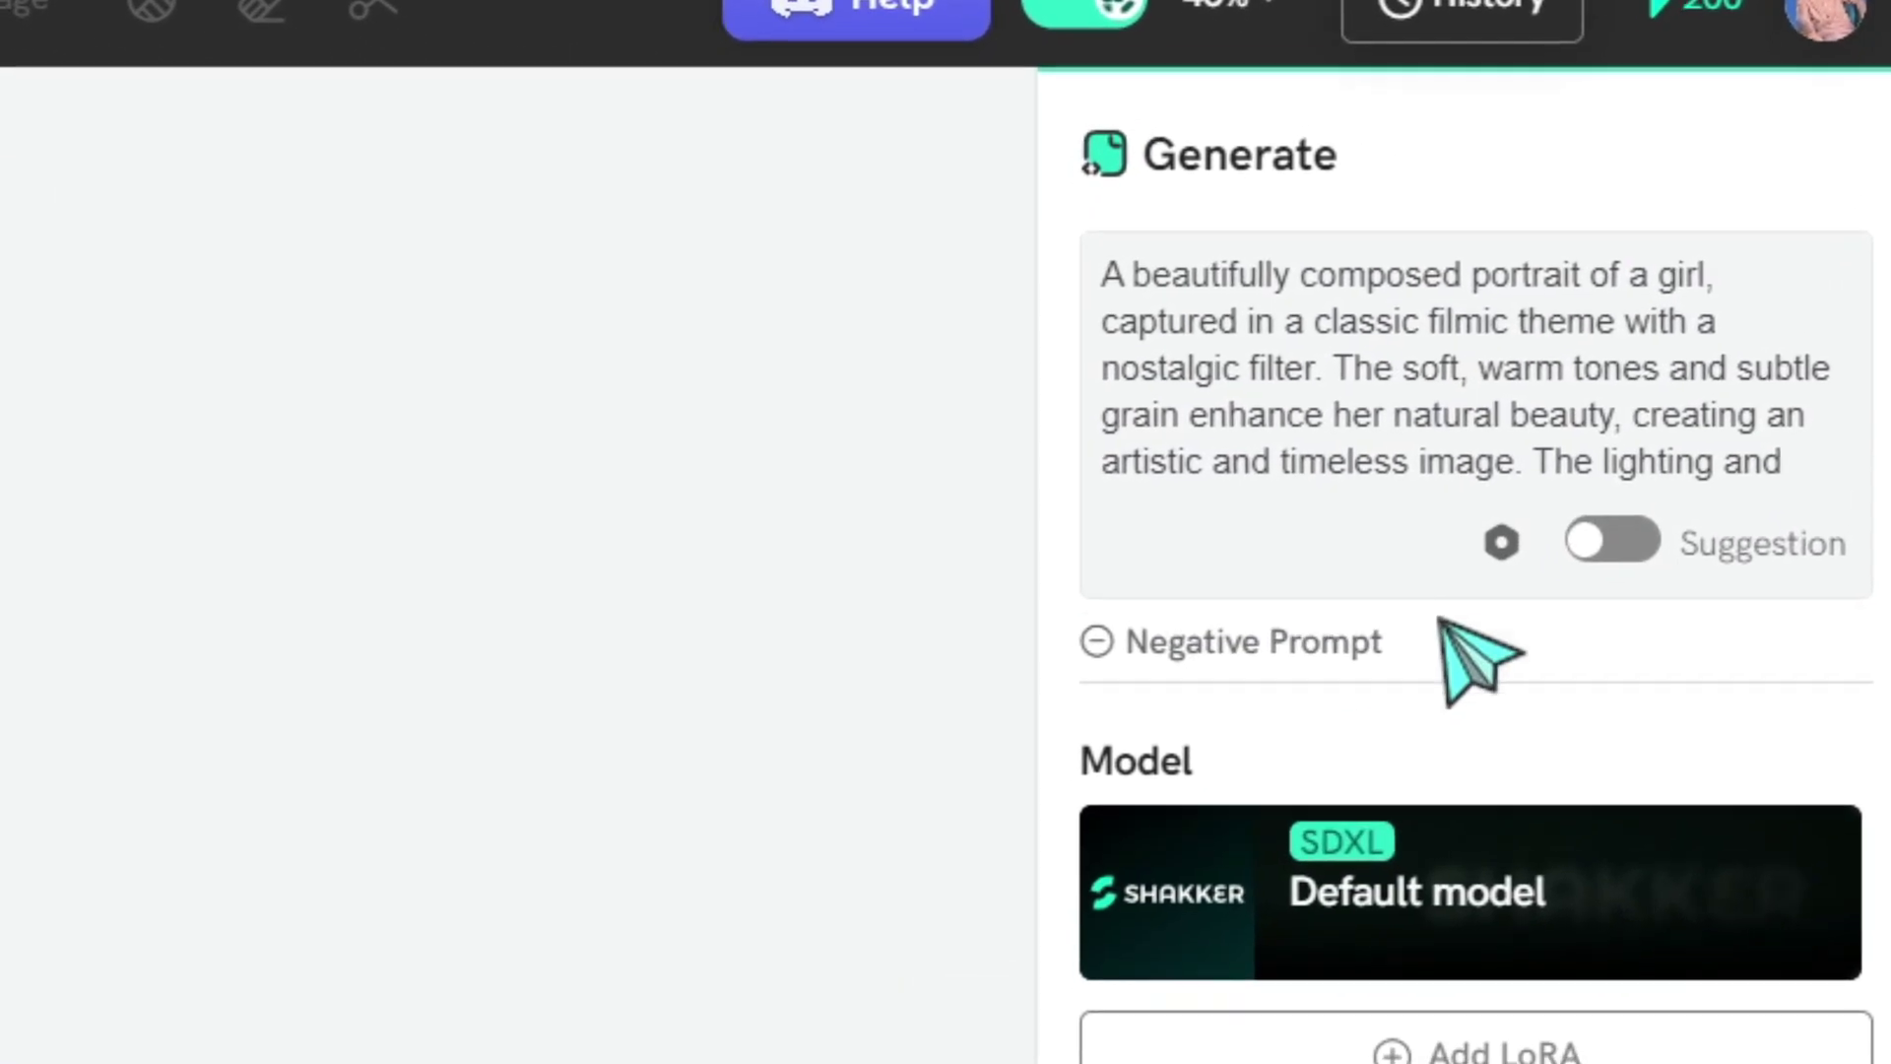
click(1183, 570)
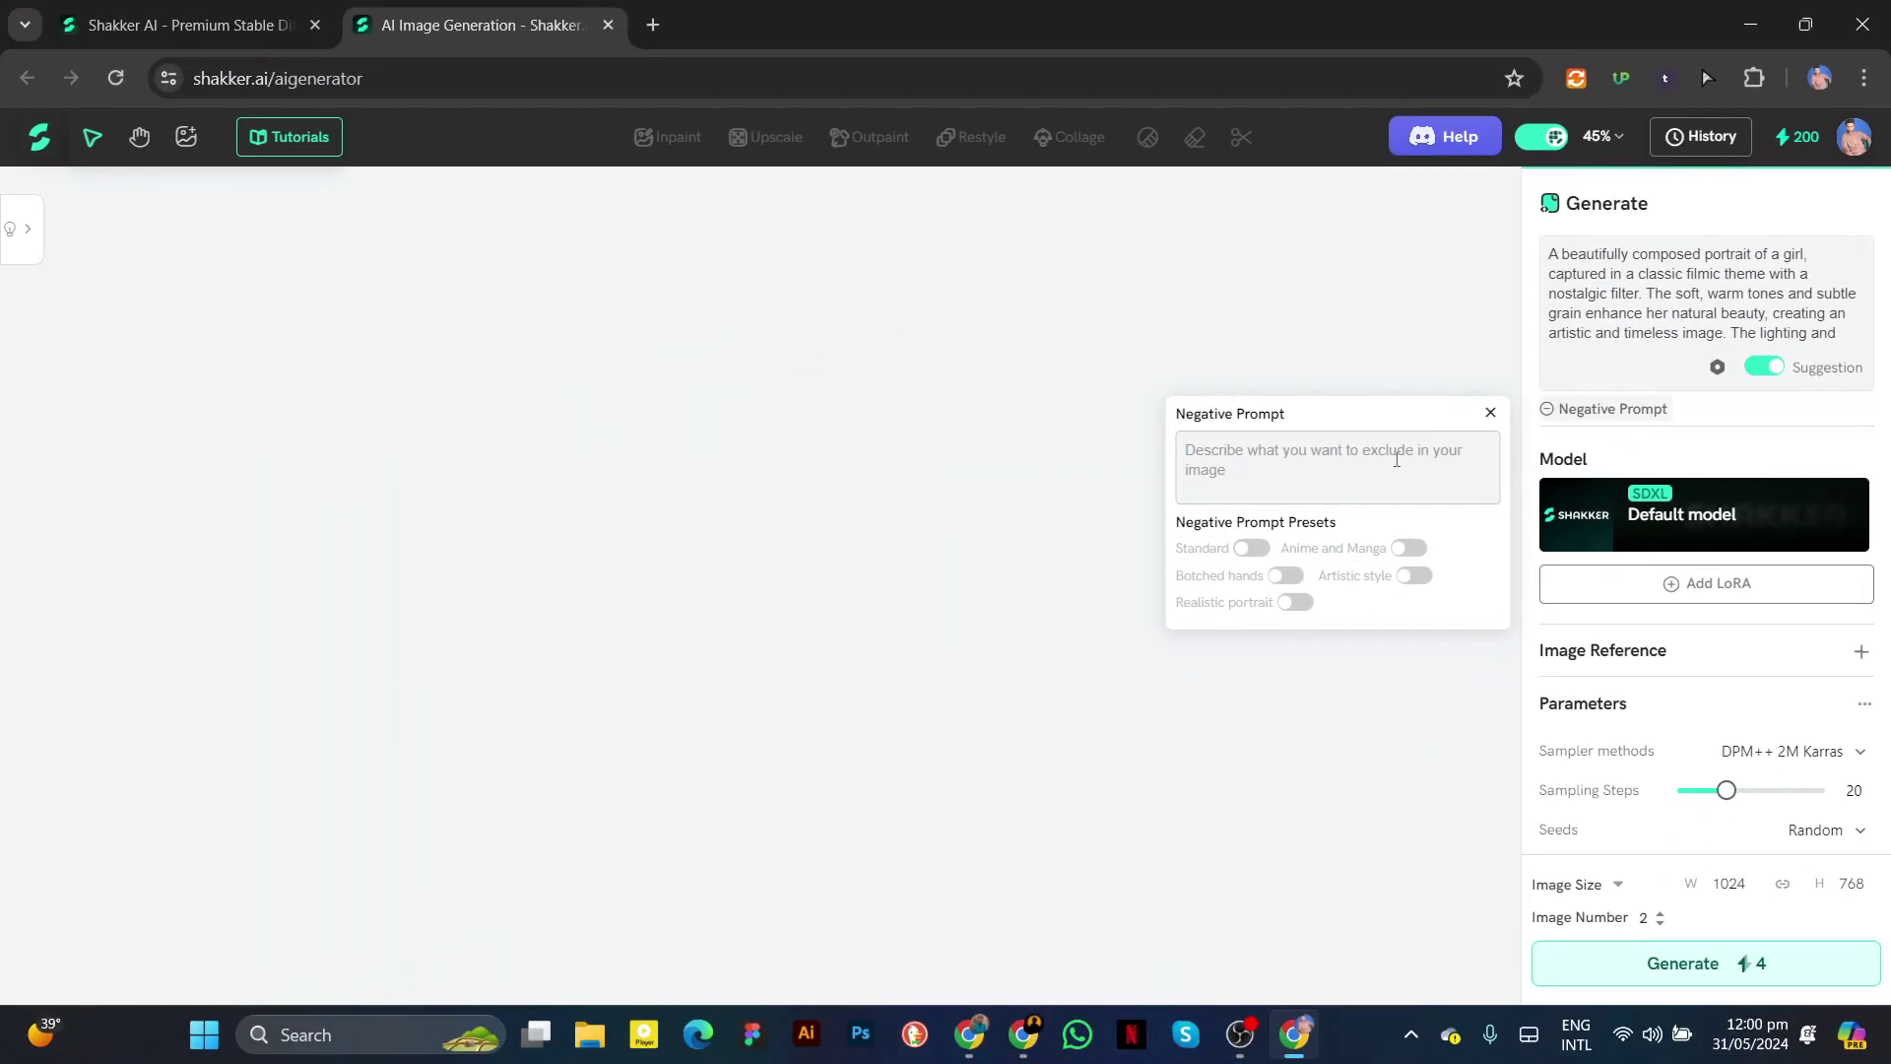
click(1354, 537)
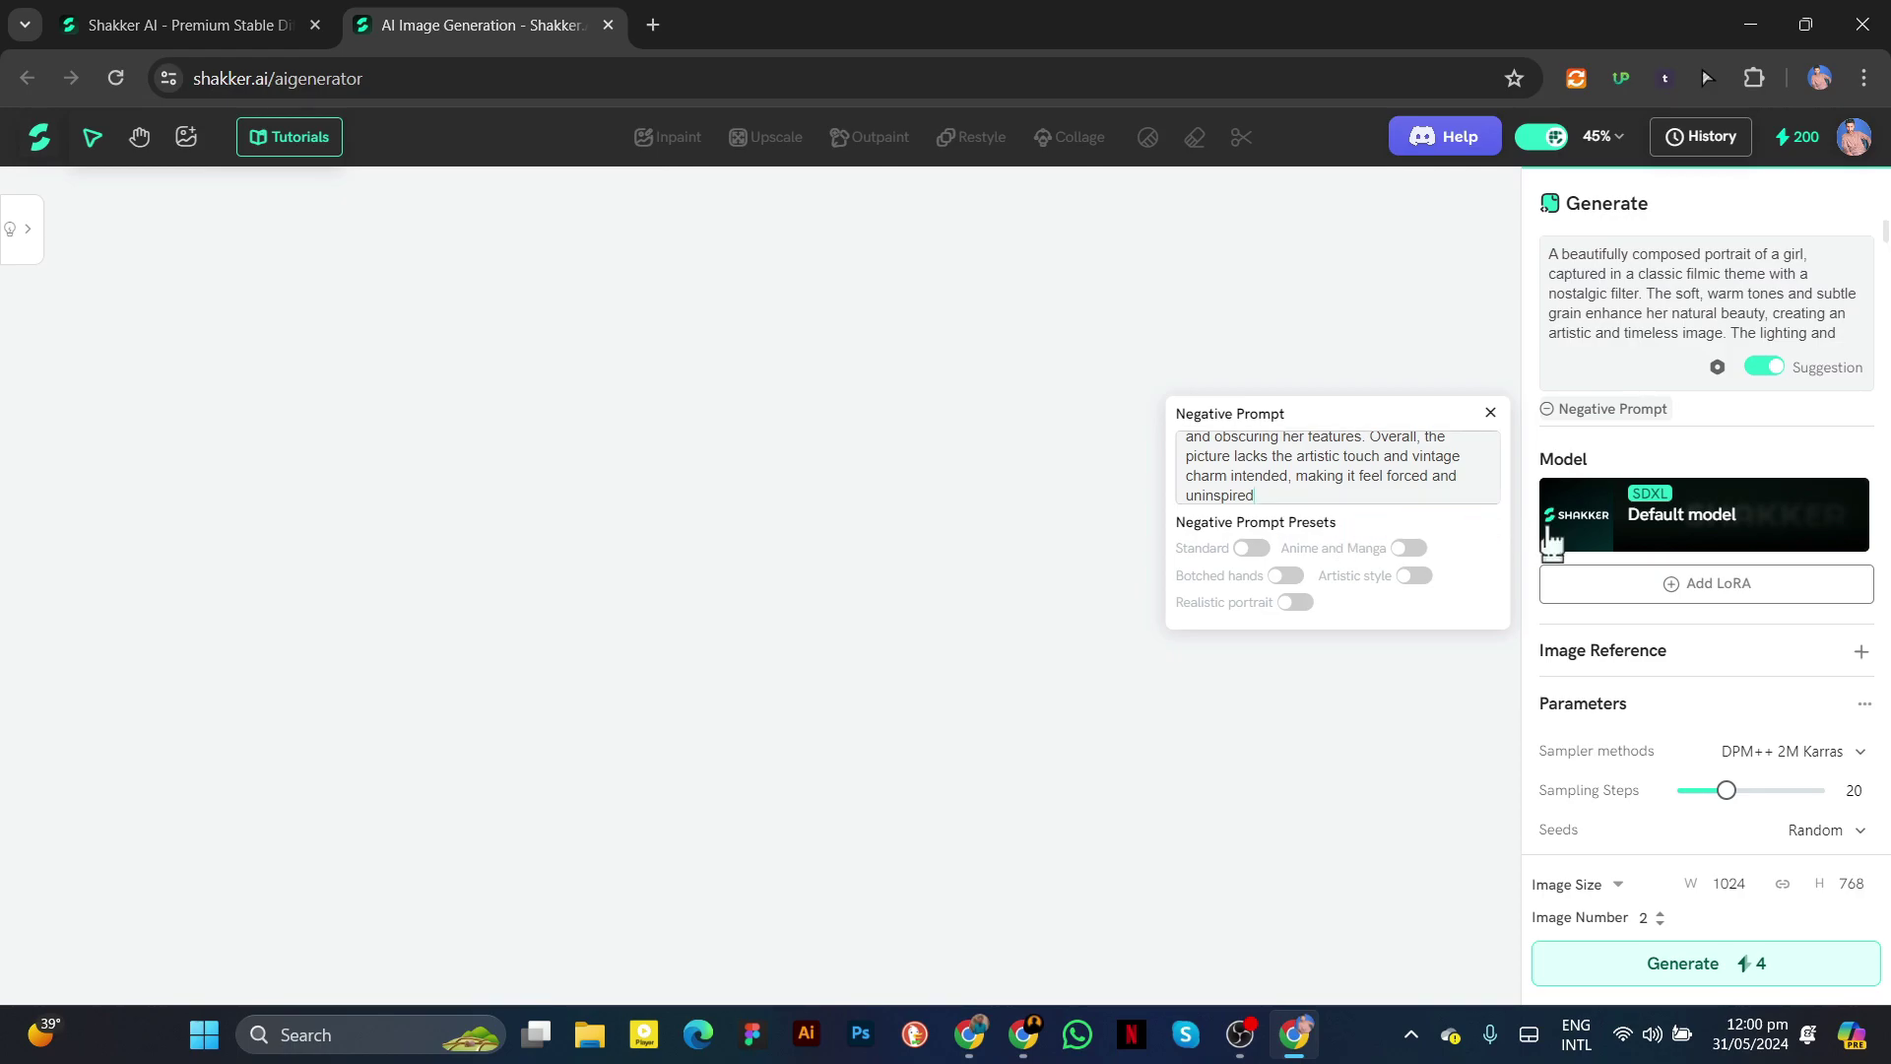
Close the negative prompt popup and switch the model to the Dream Shattered | XL Realistic checkpoint
click(1688, 420)
scroll(1625, 458, down, 1)
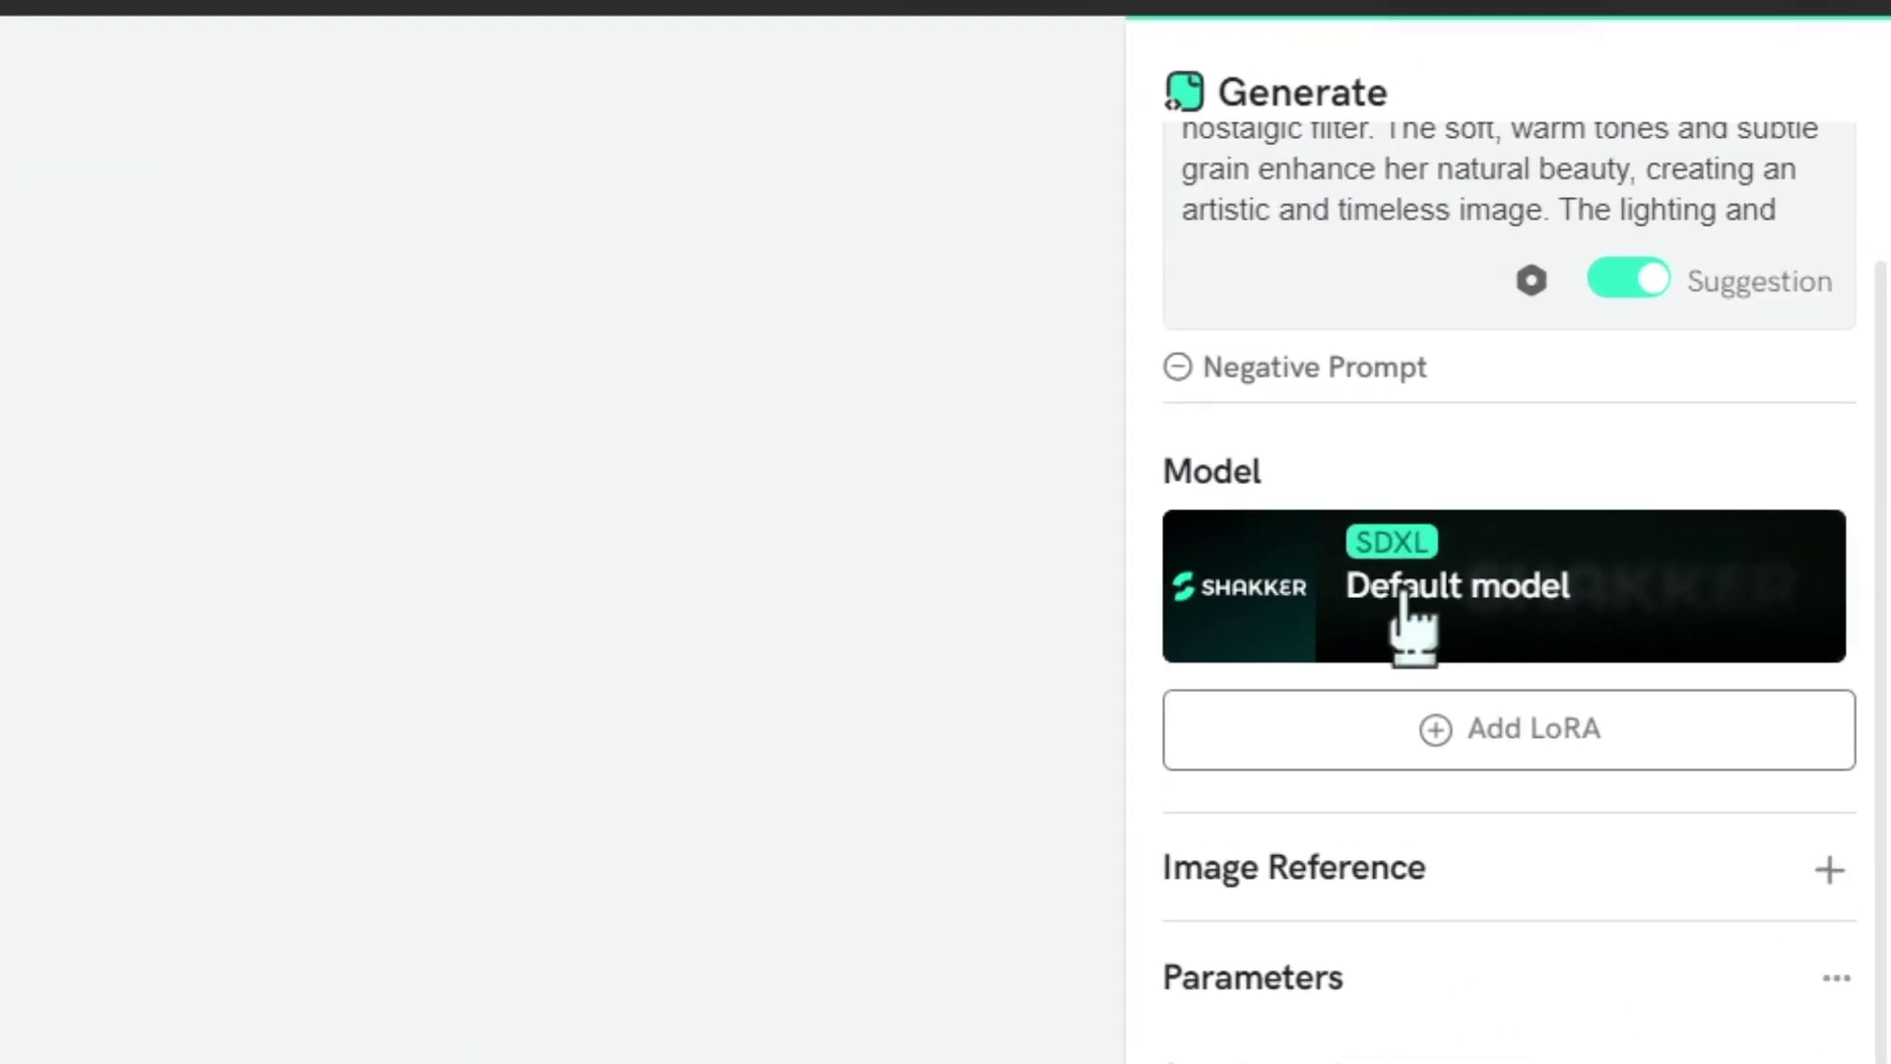
click(1405, 597)
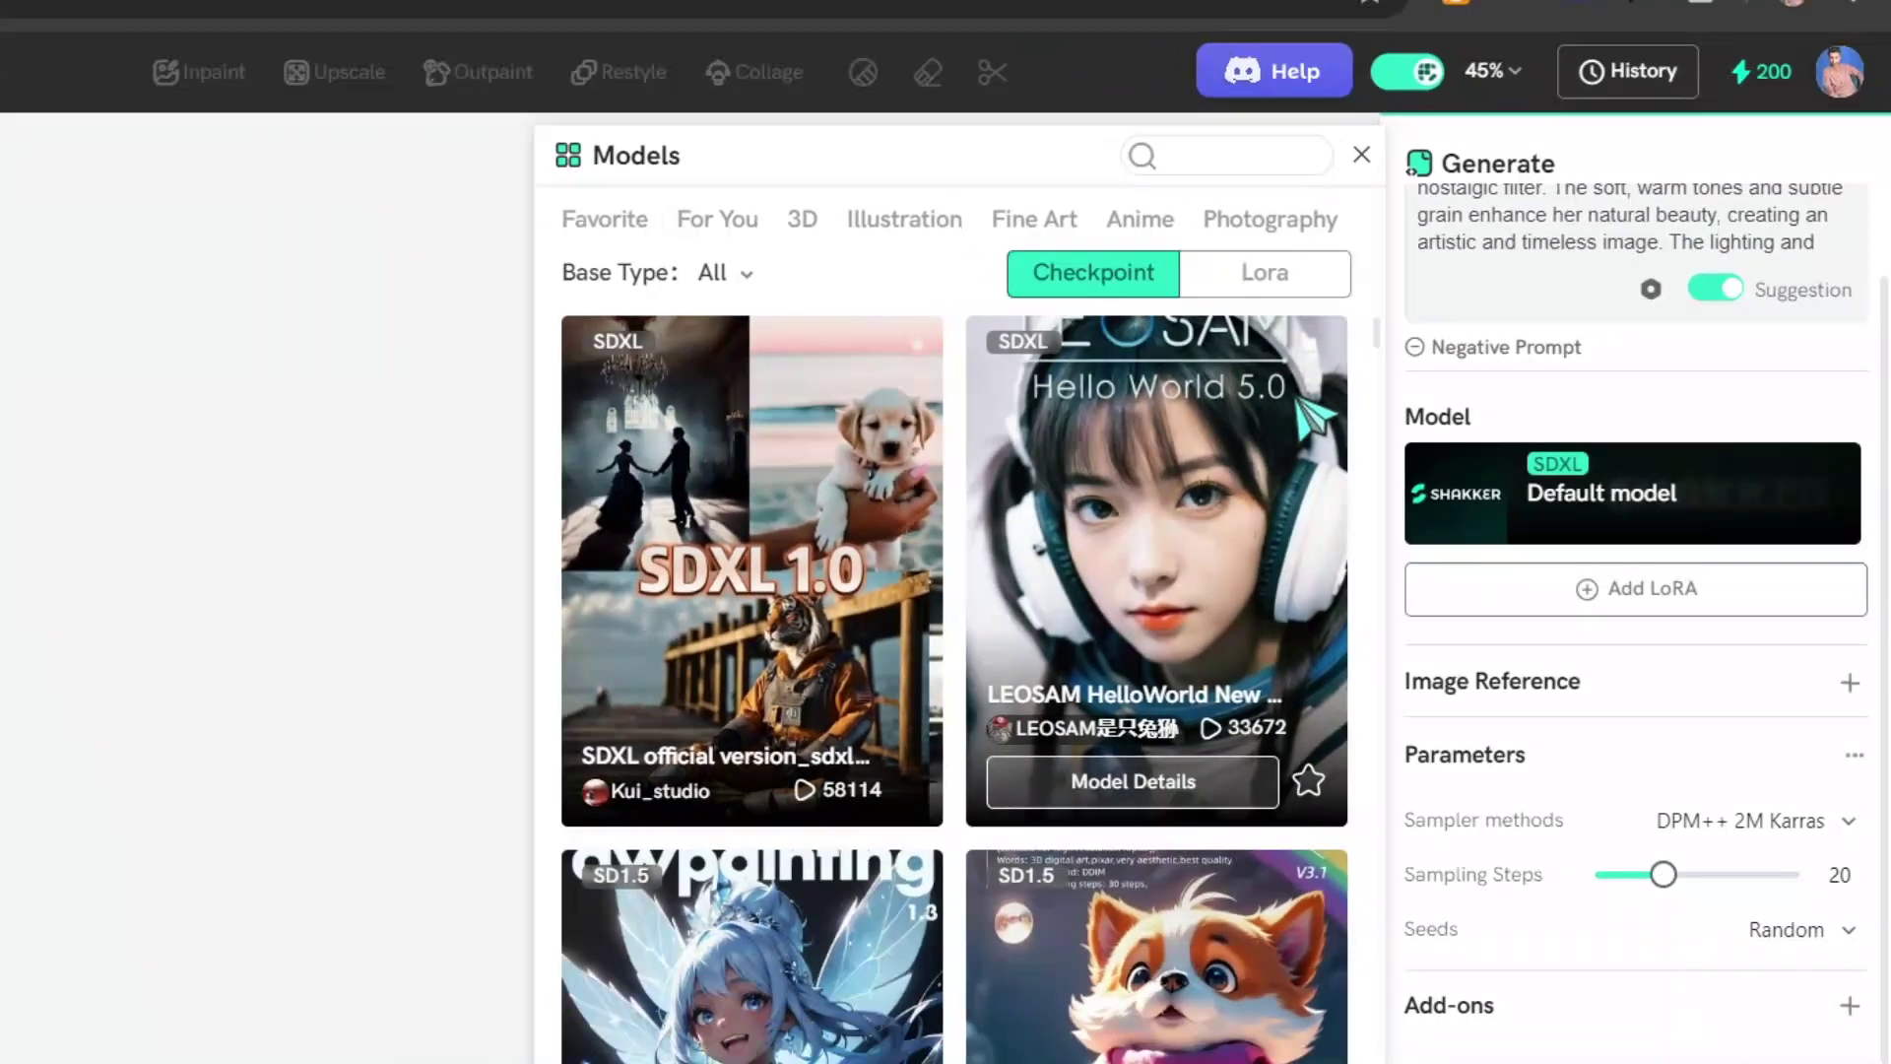
scroll(1211, 453, down, 3)
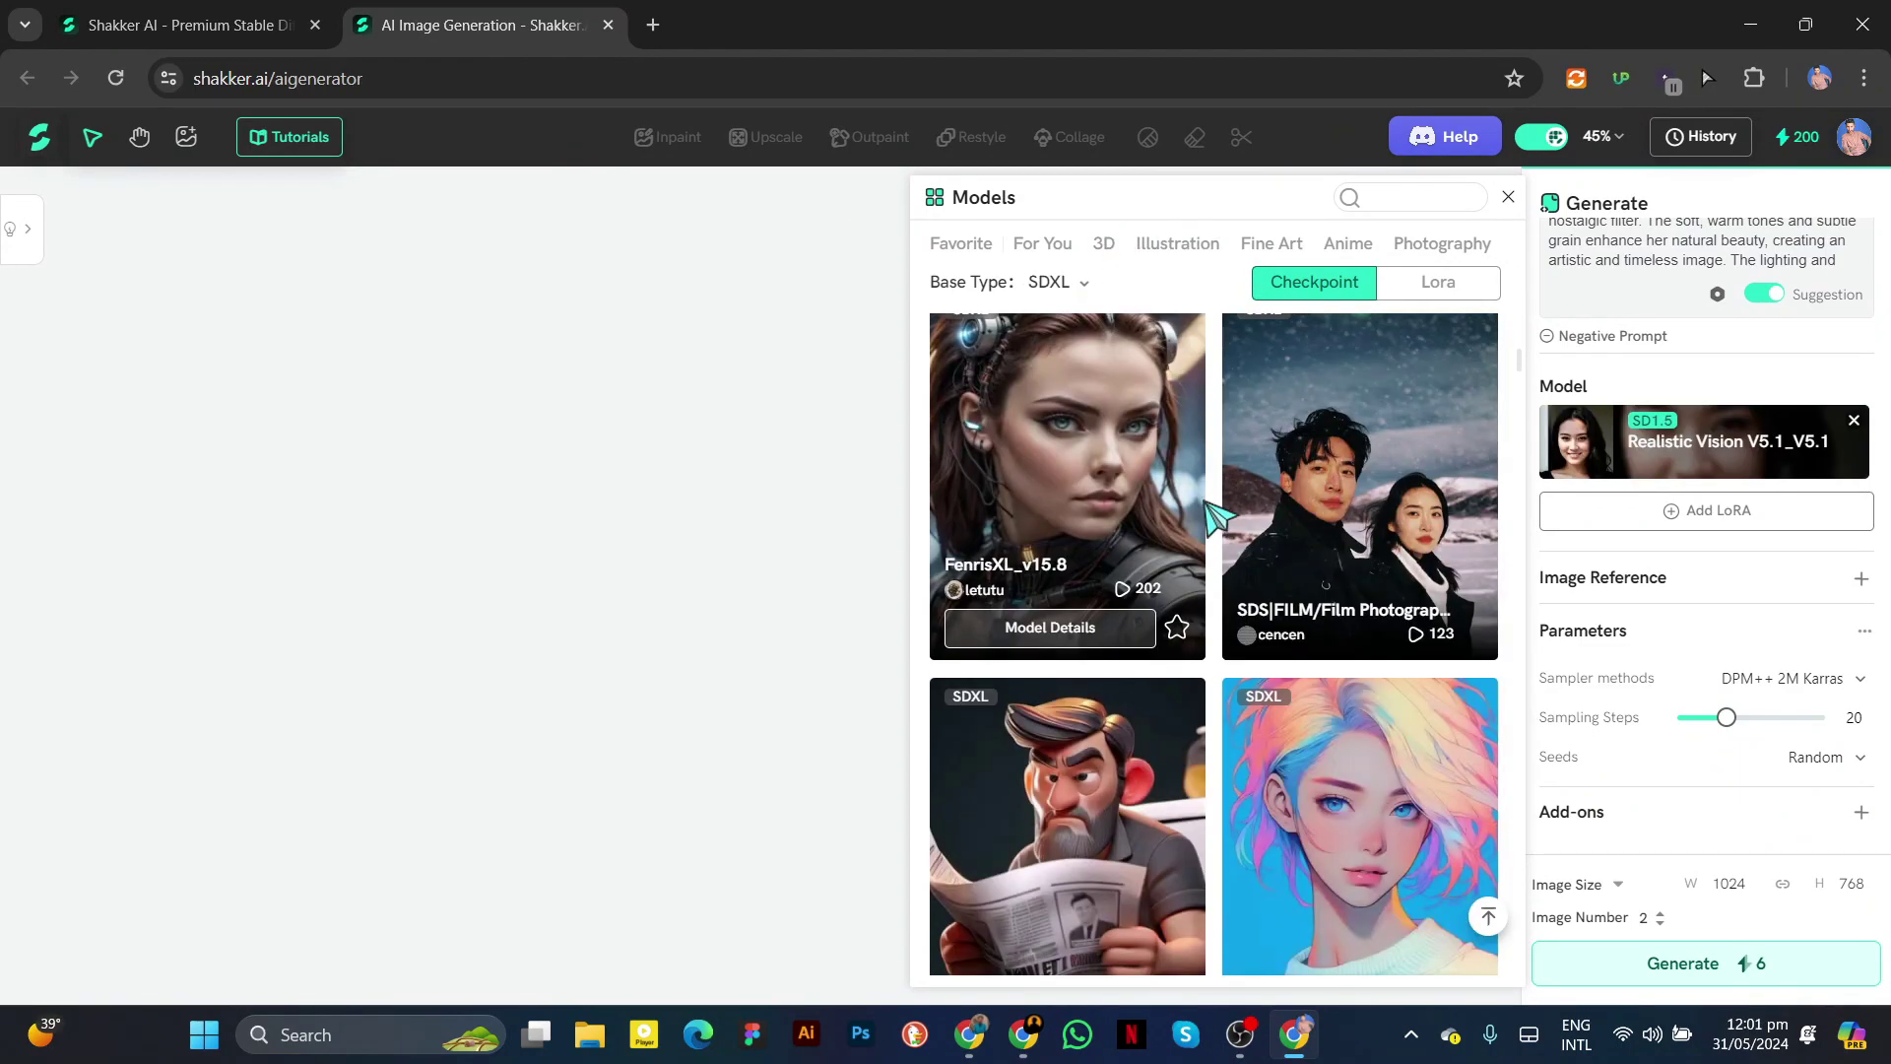
scroll(1217, 513, down, 3)
click(1172, 512)
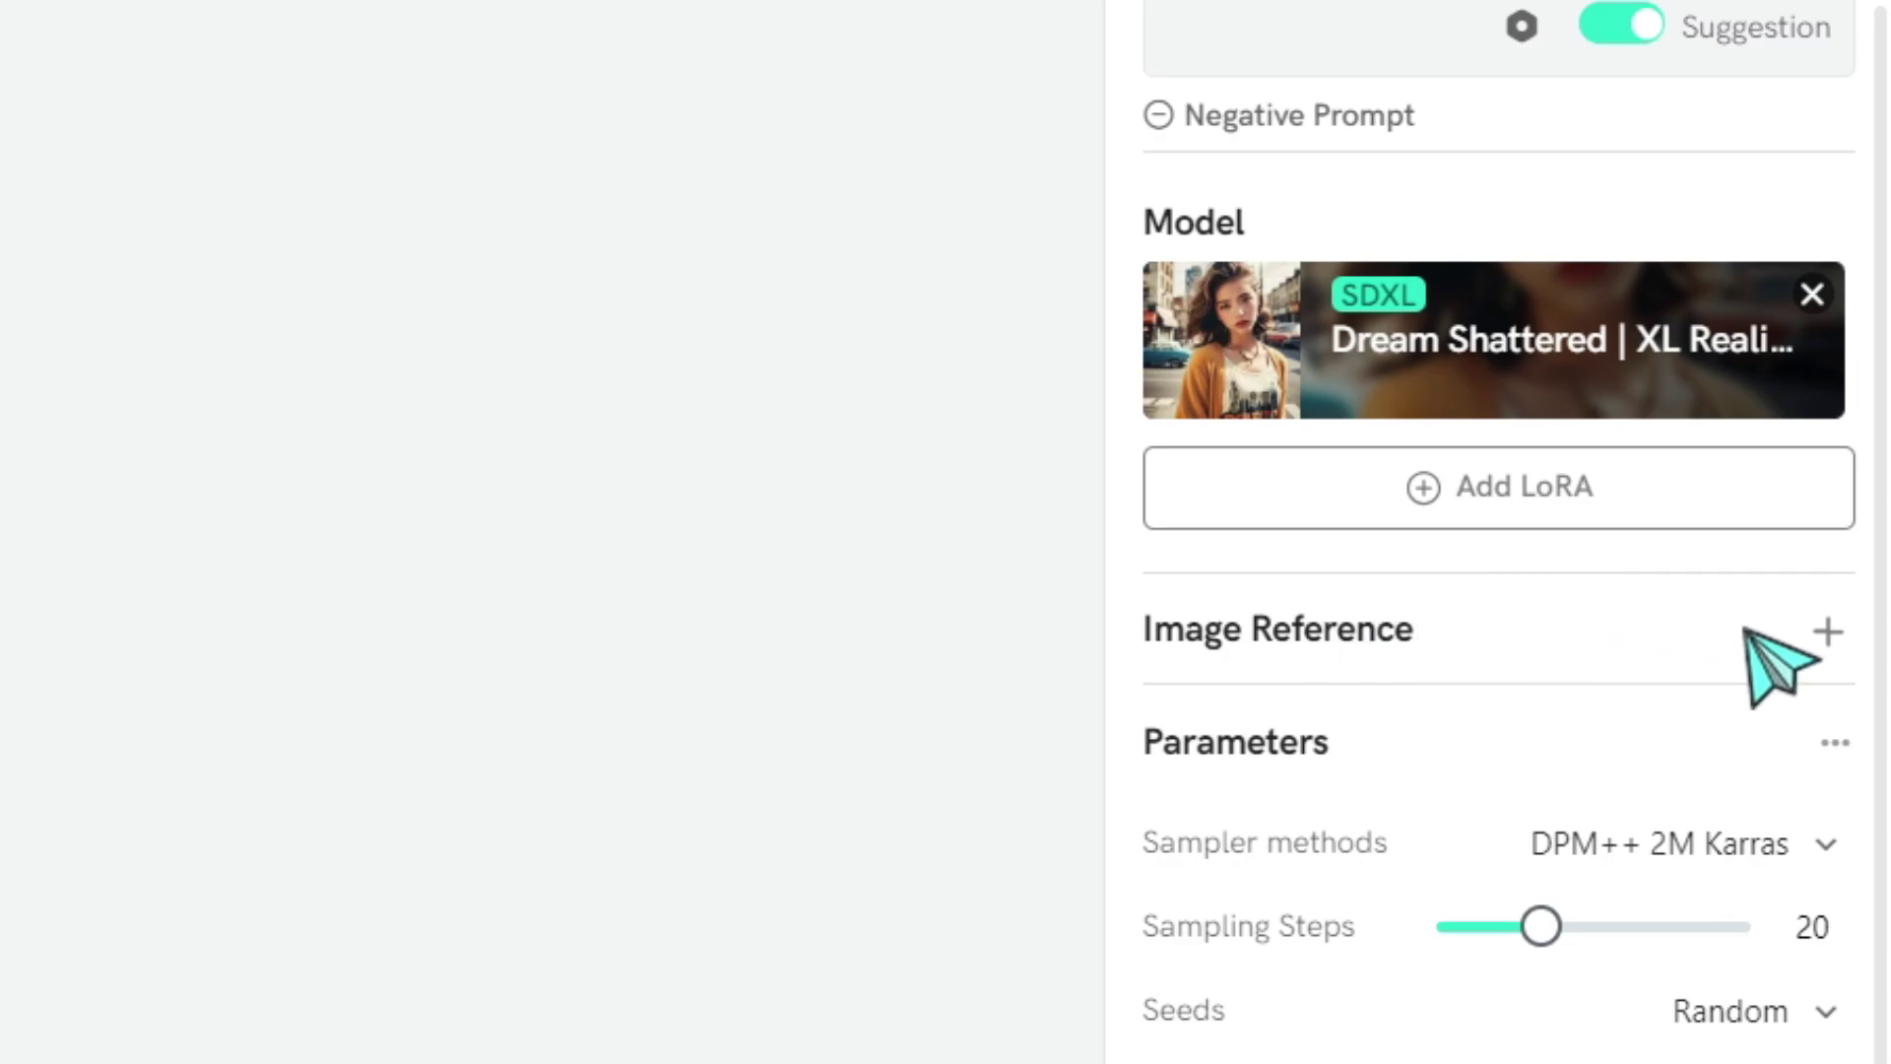
click(1829, 631)
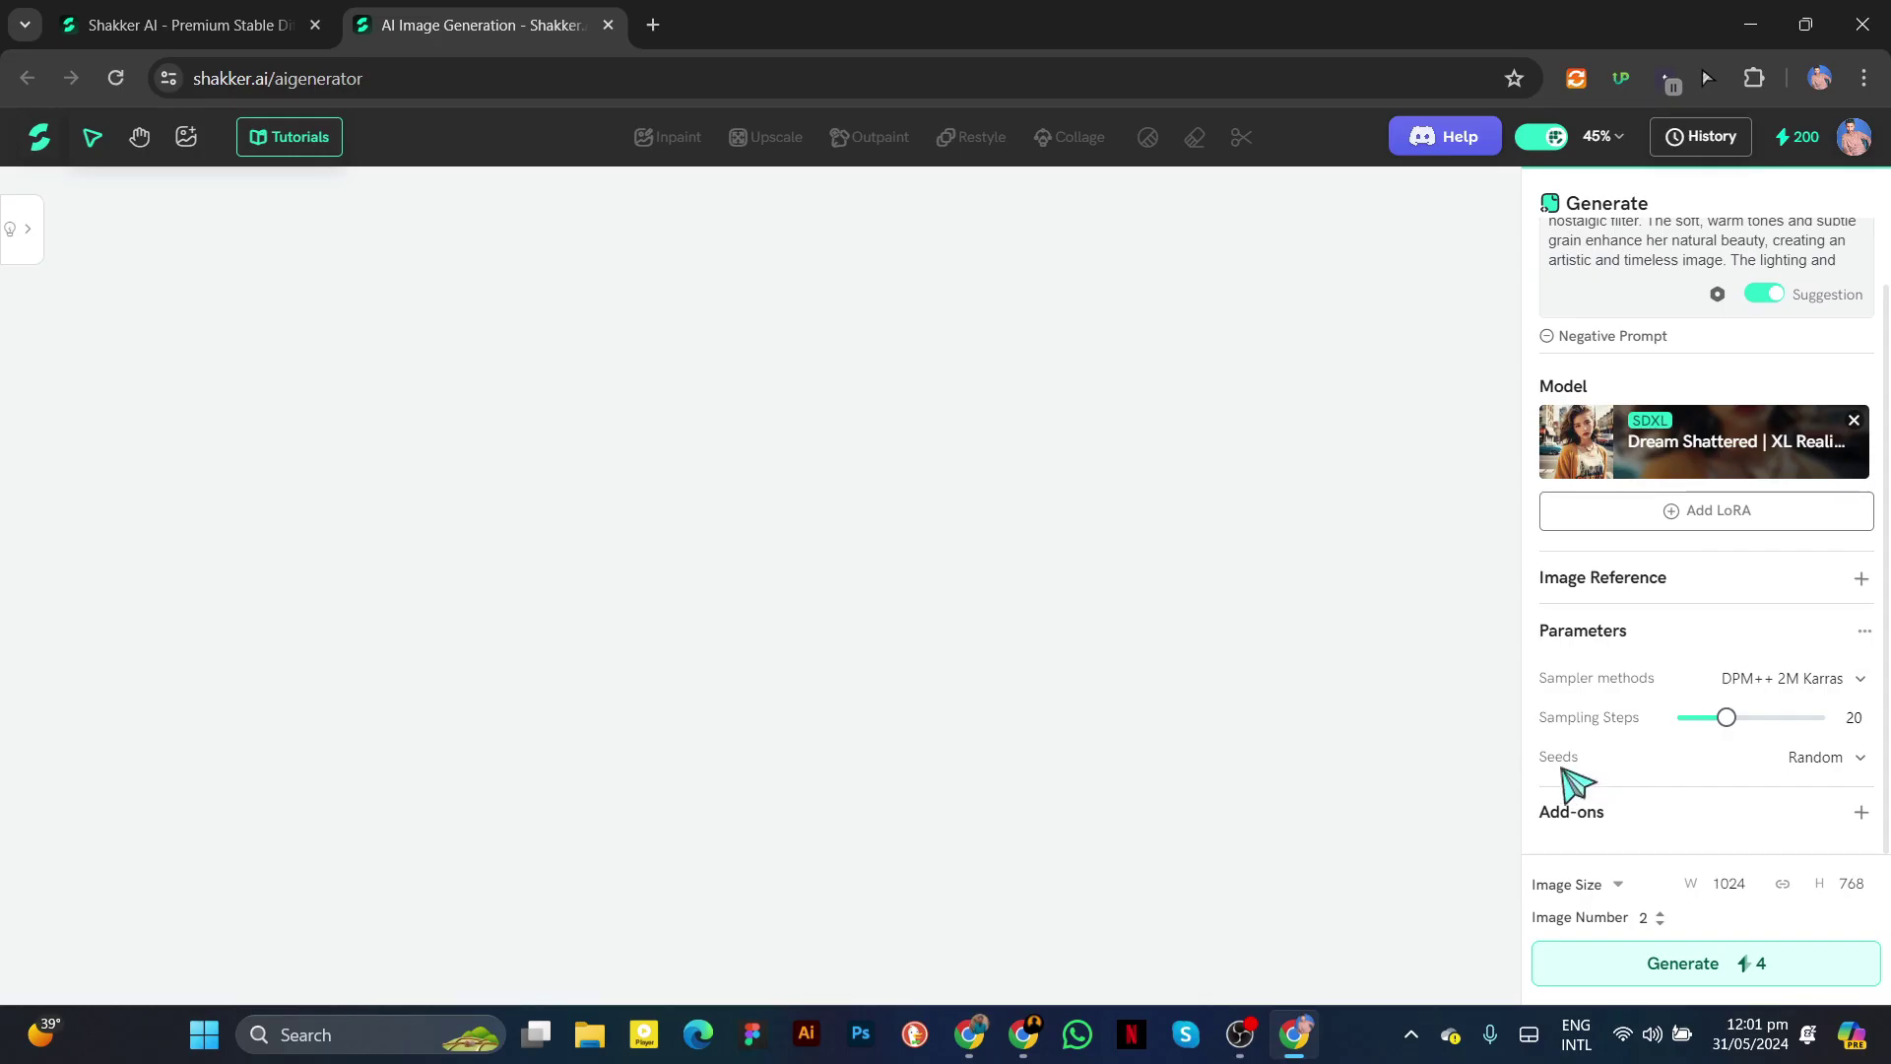
Fix the seed at 123456 and set the image size to 1080 × 1920
click(1797, 762)
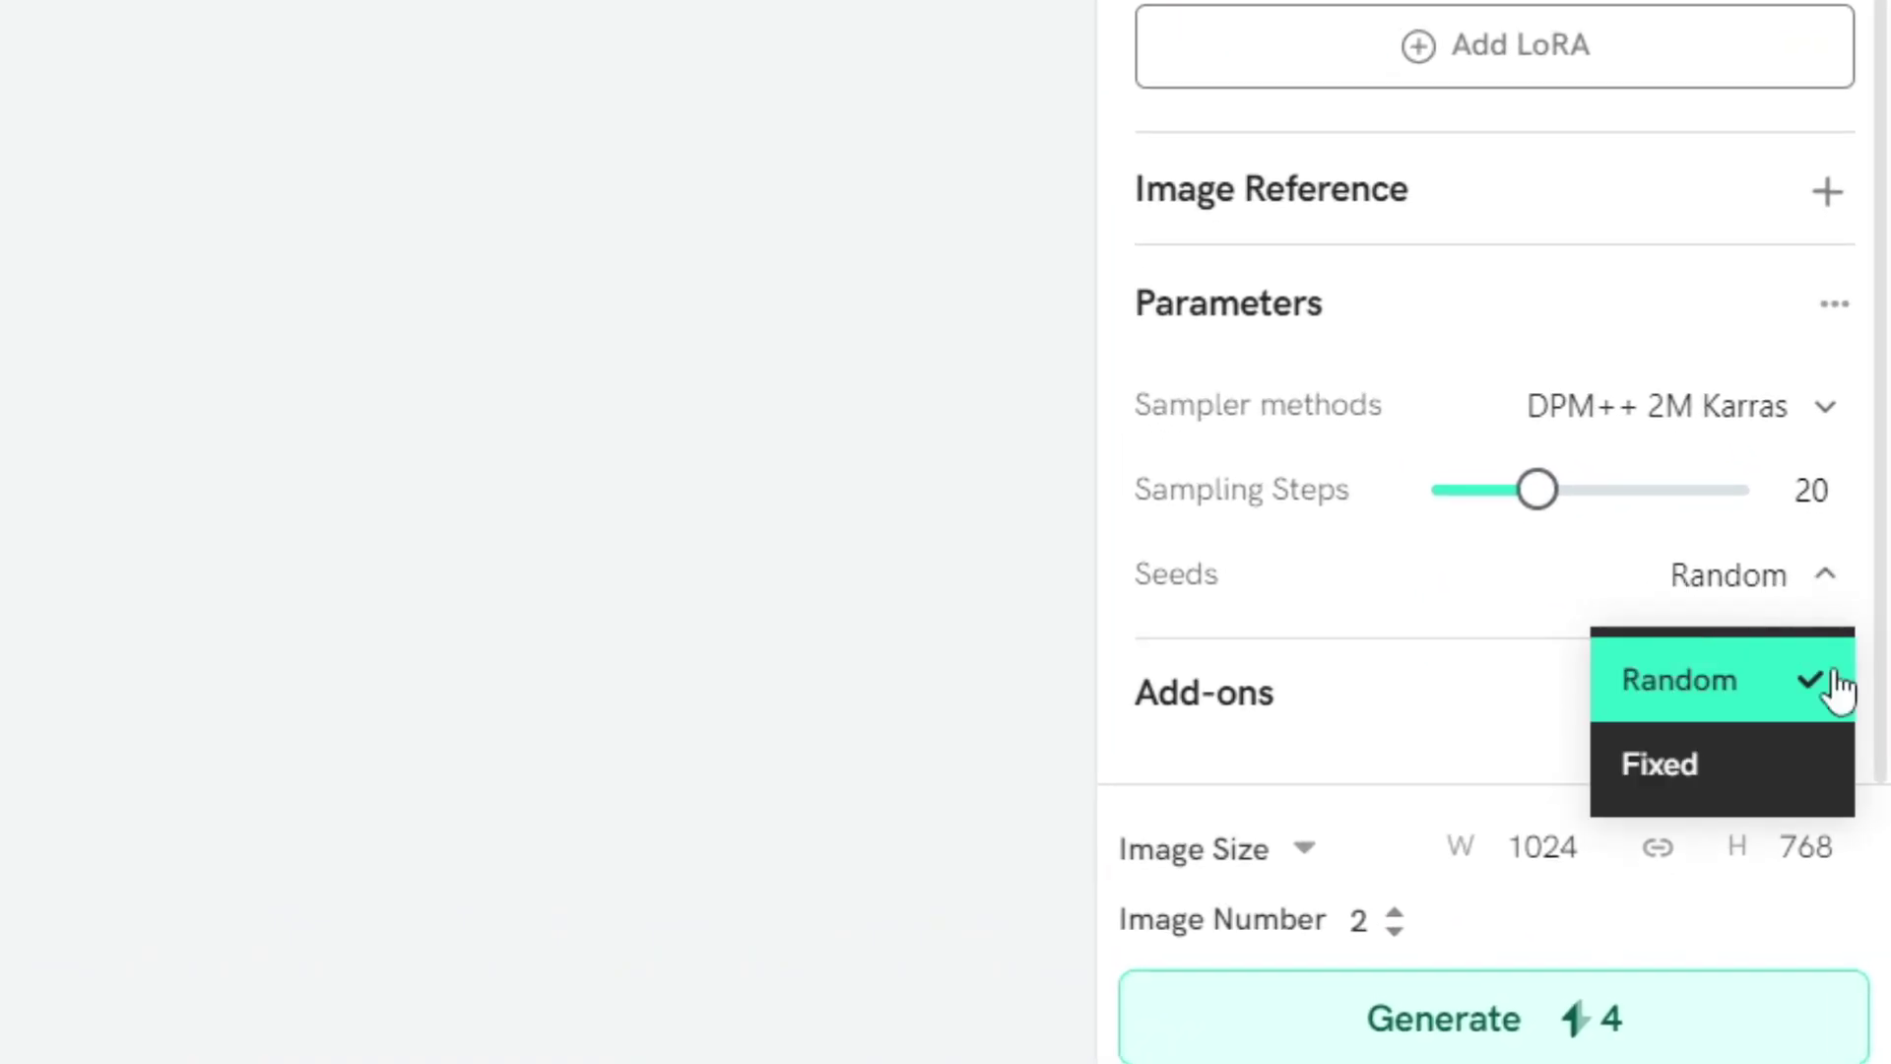
click(1757, 765)
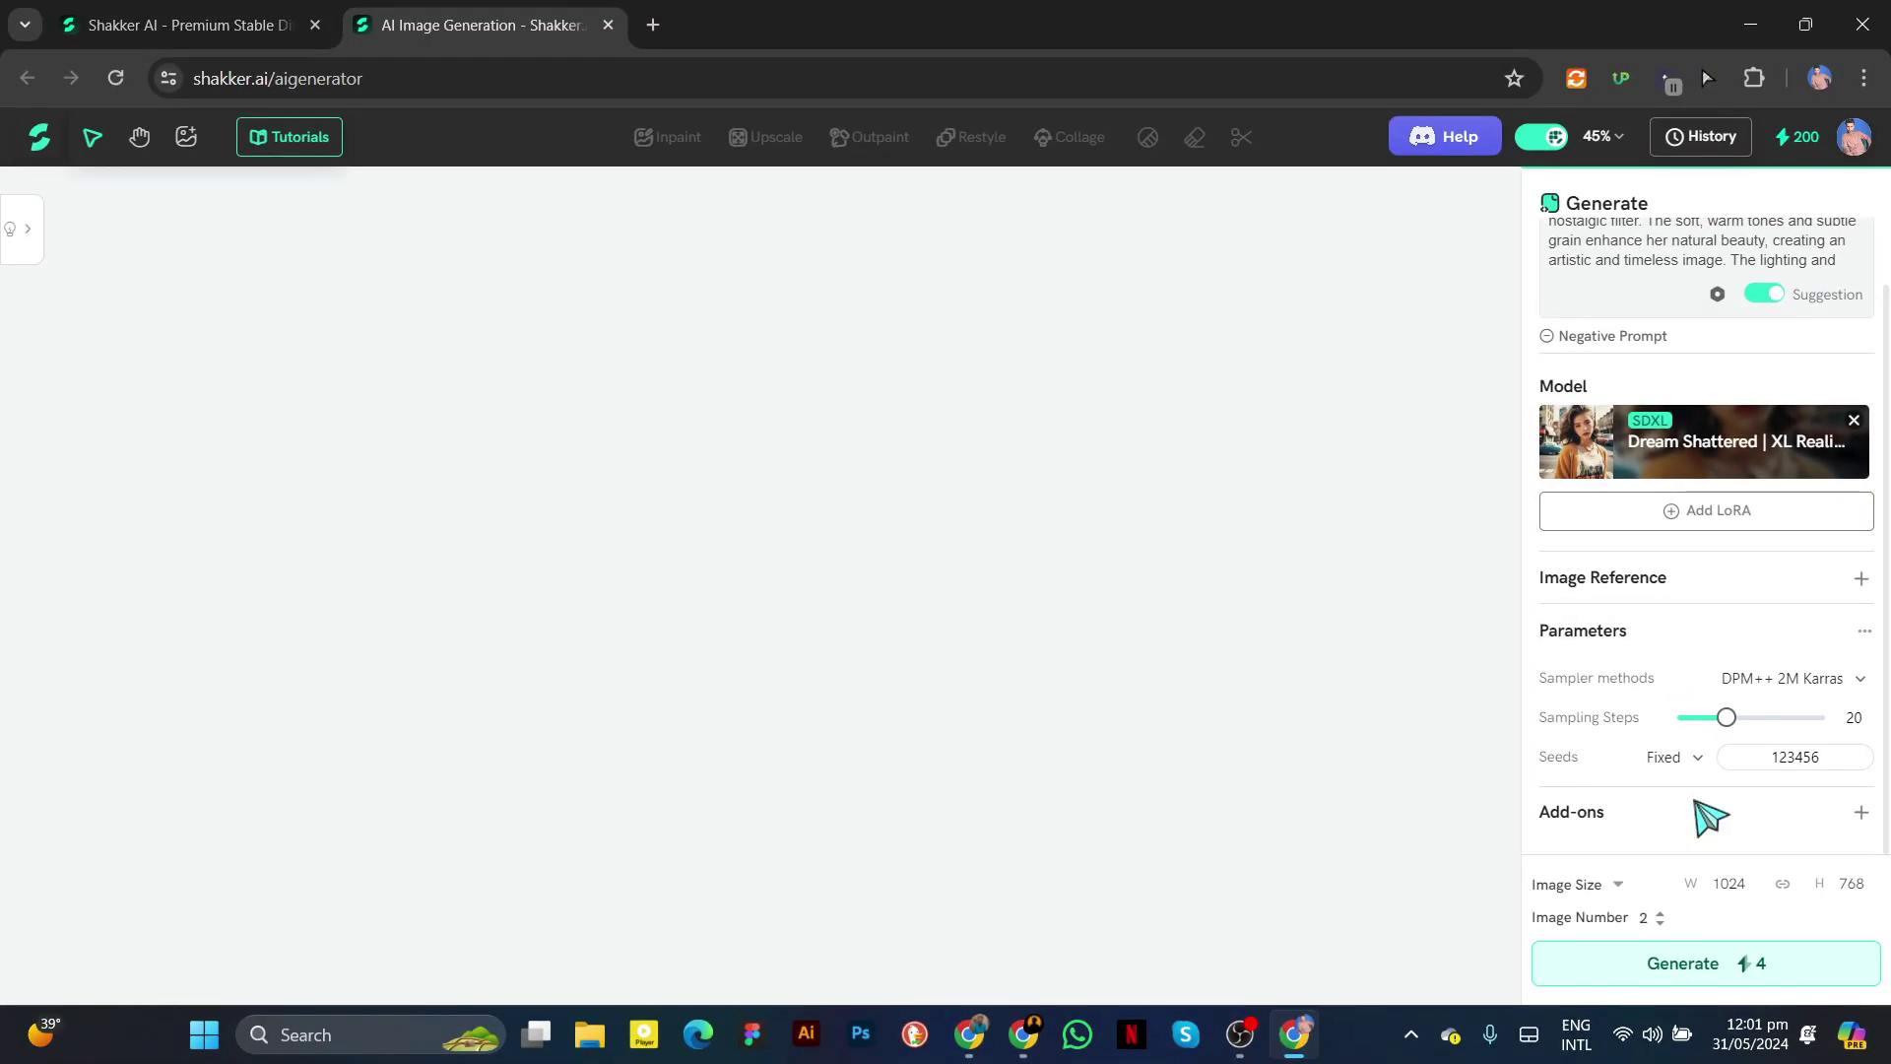
click(1325, 800)
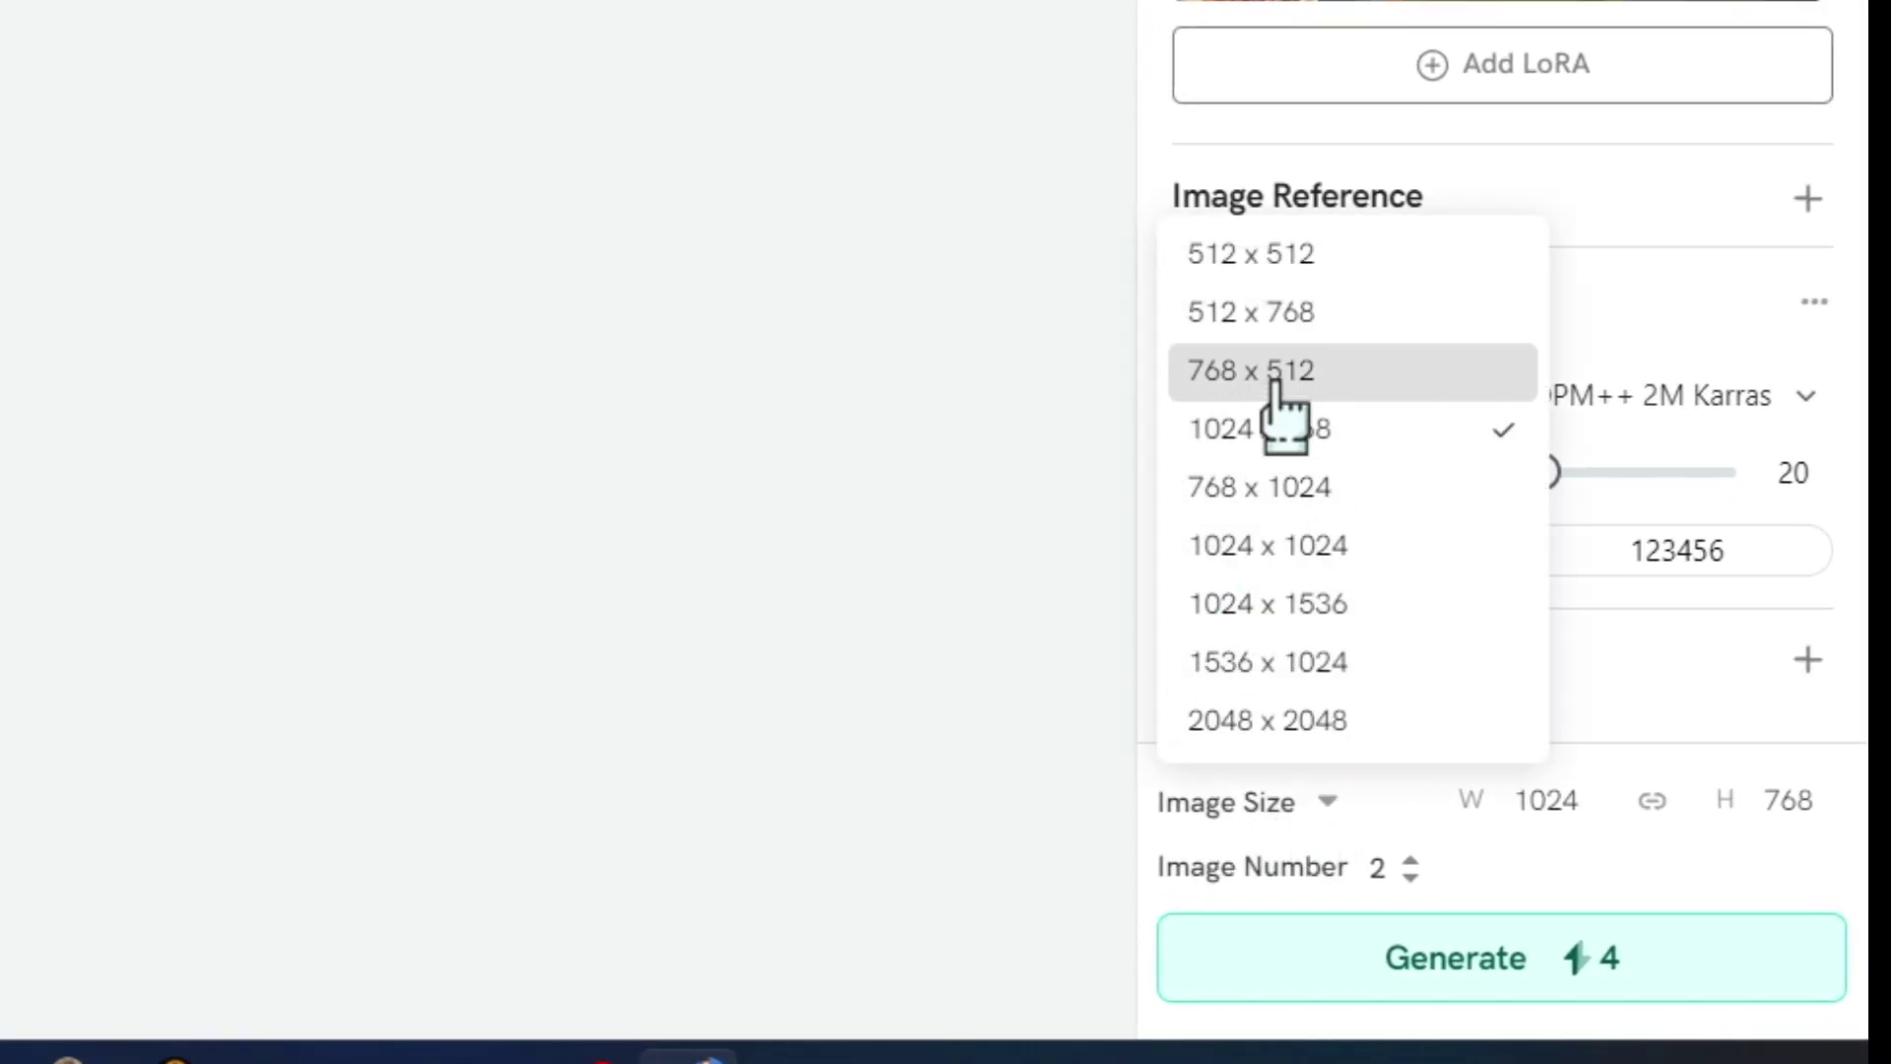
double_click(1566, 808)
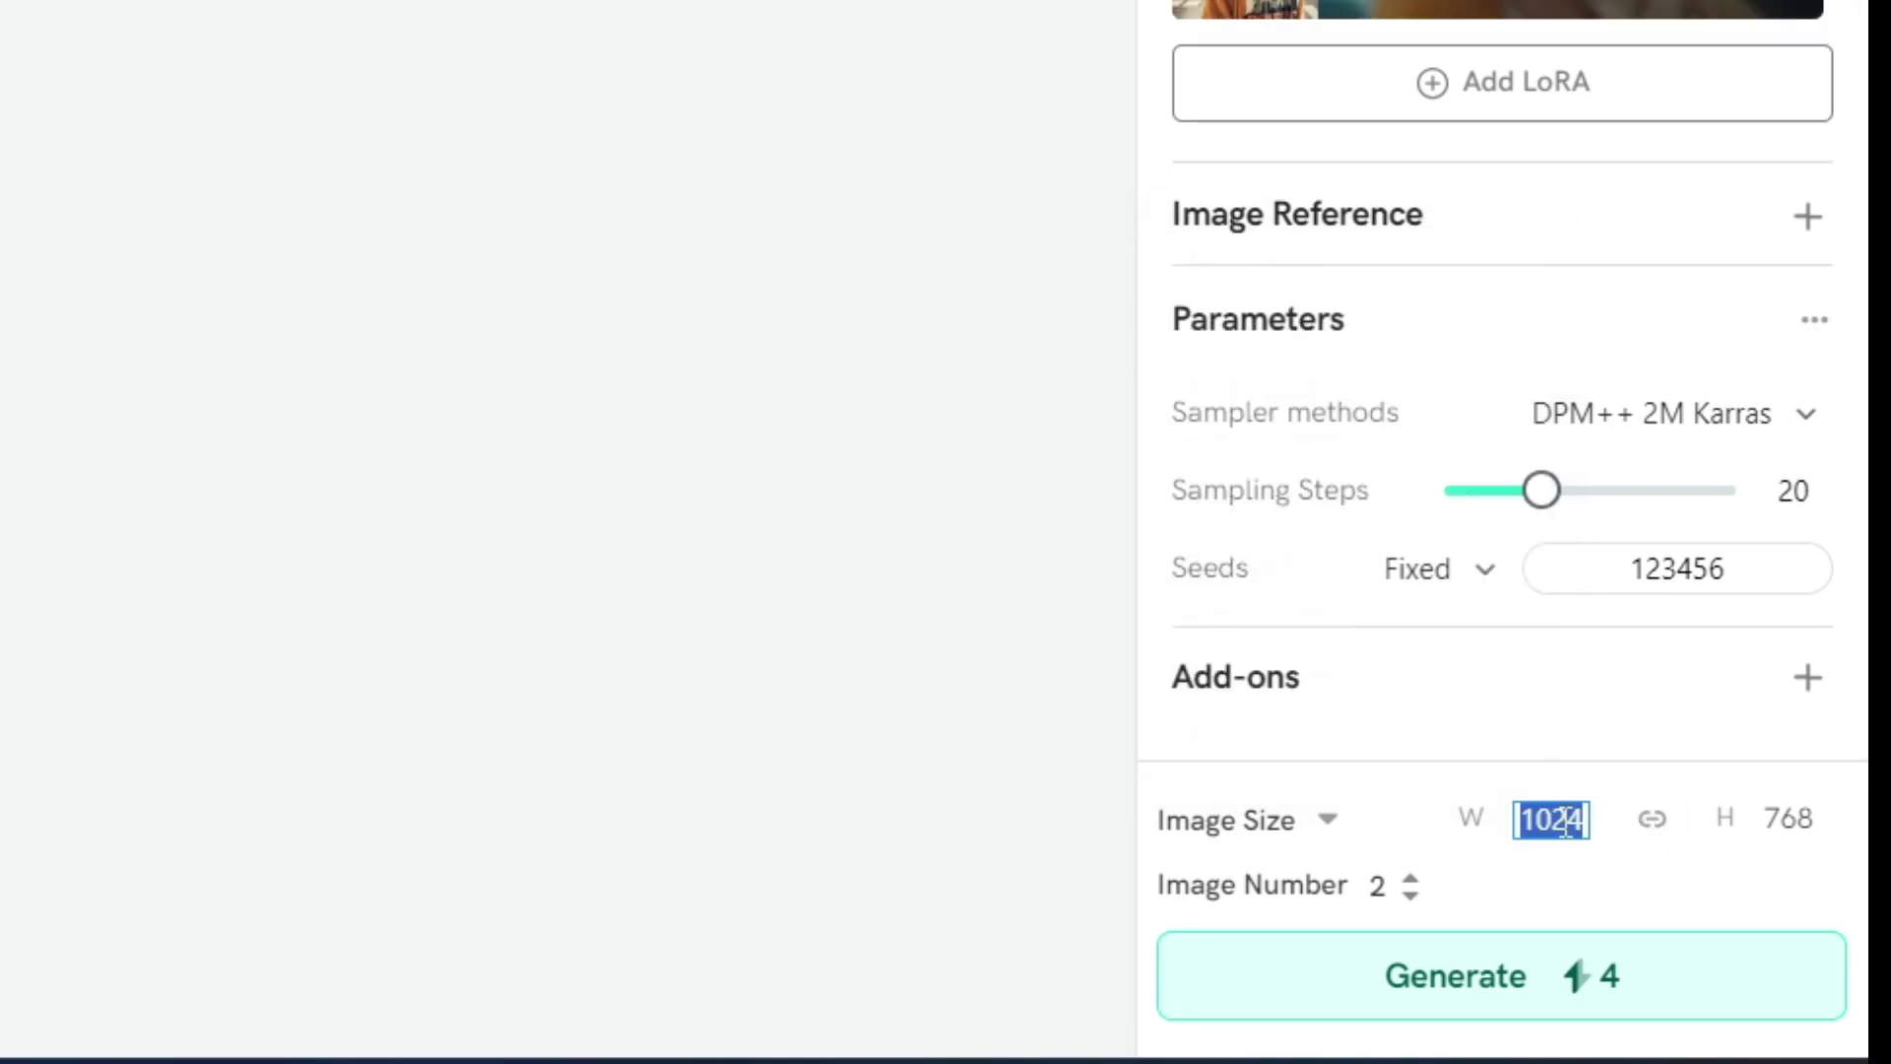
text(1080)
key(Tab)
text(1920)
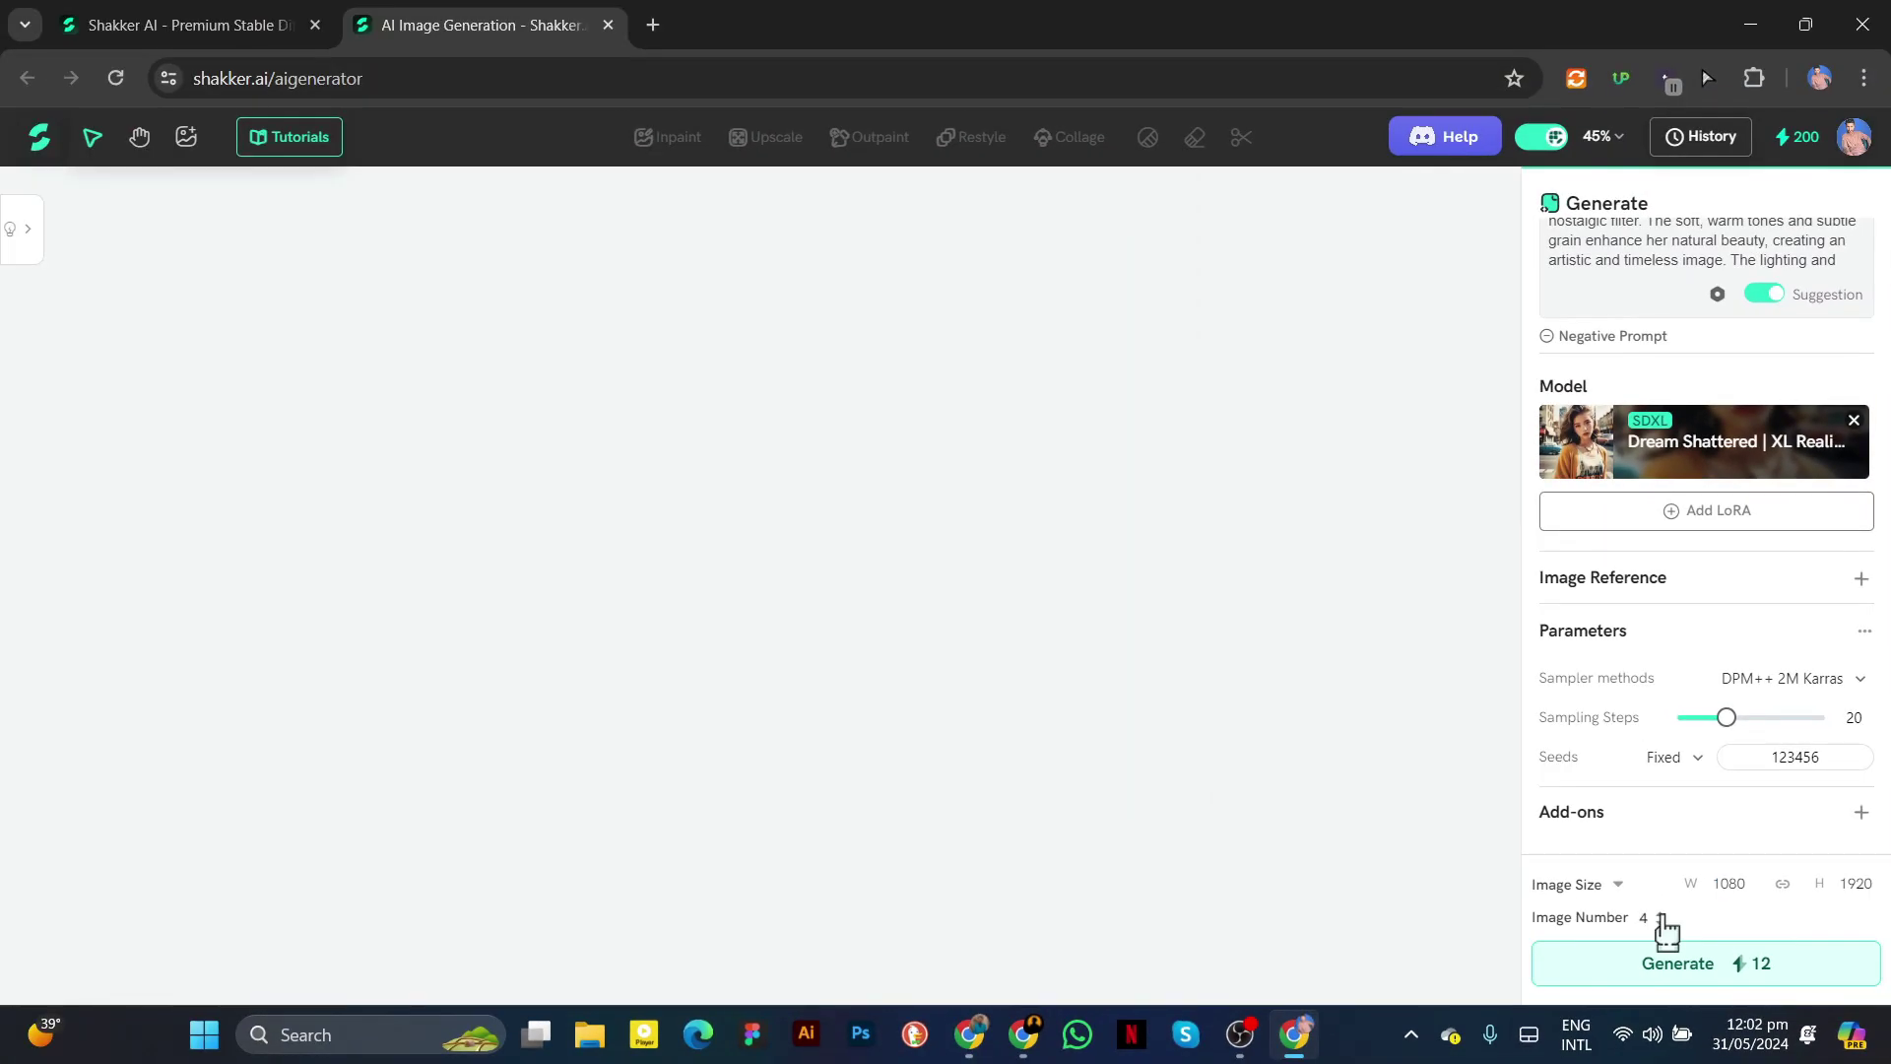
Generate two portraits, zoom the canvas to fit, and select the right-hand image
click(1660, 924)
click(1660, 924)
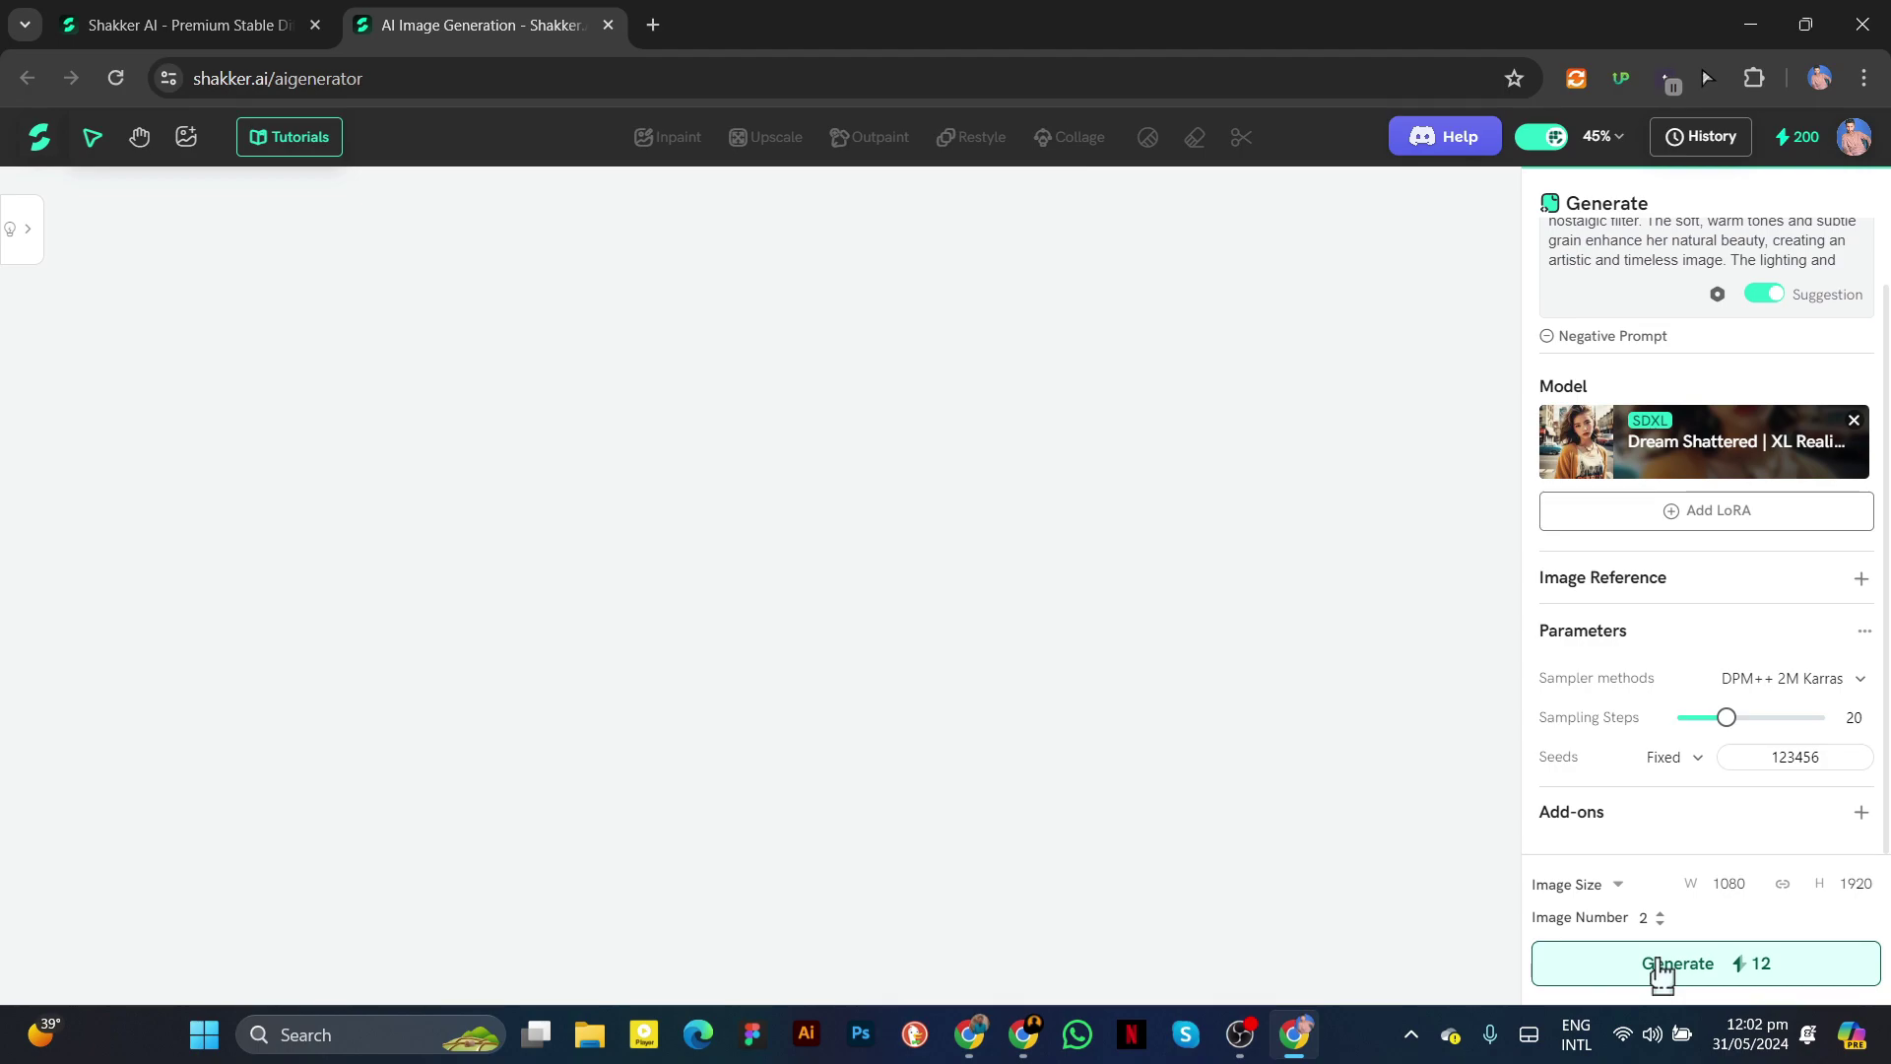
click(1655, 965)
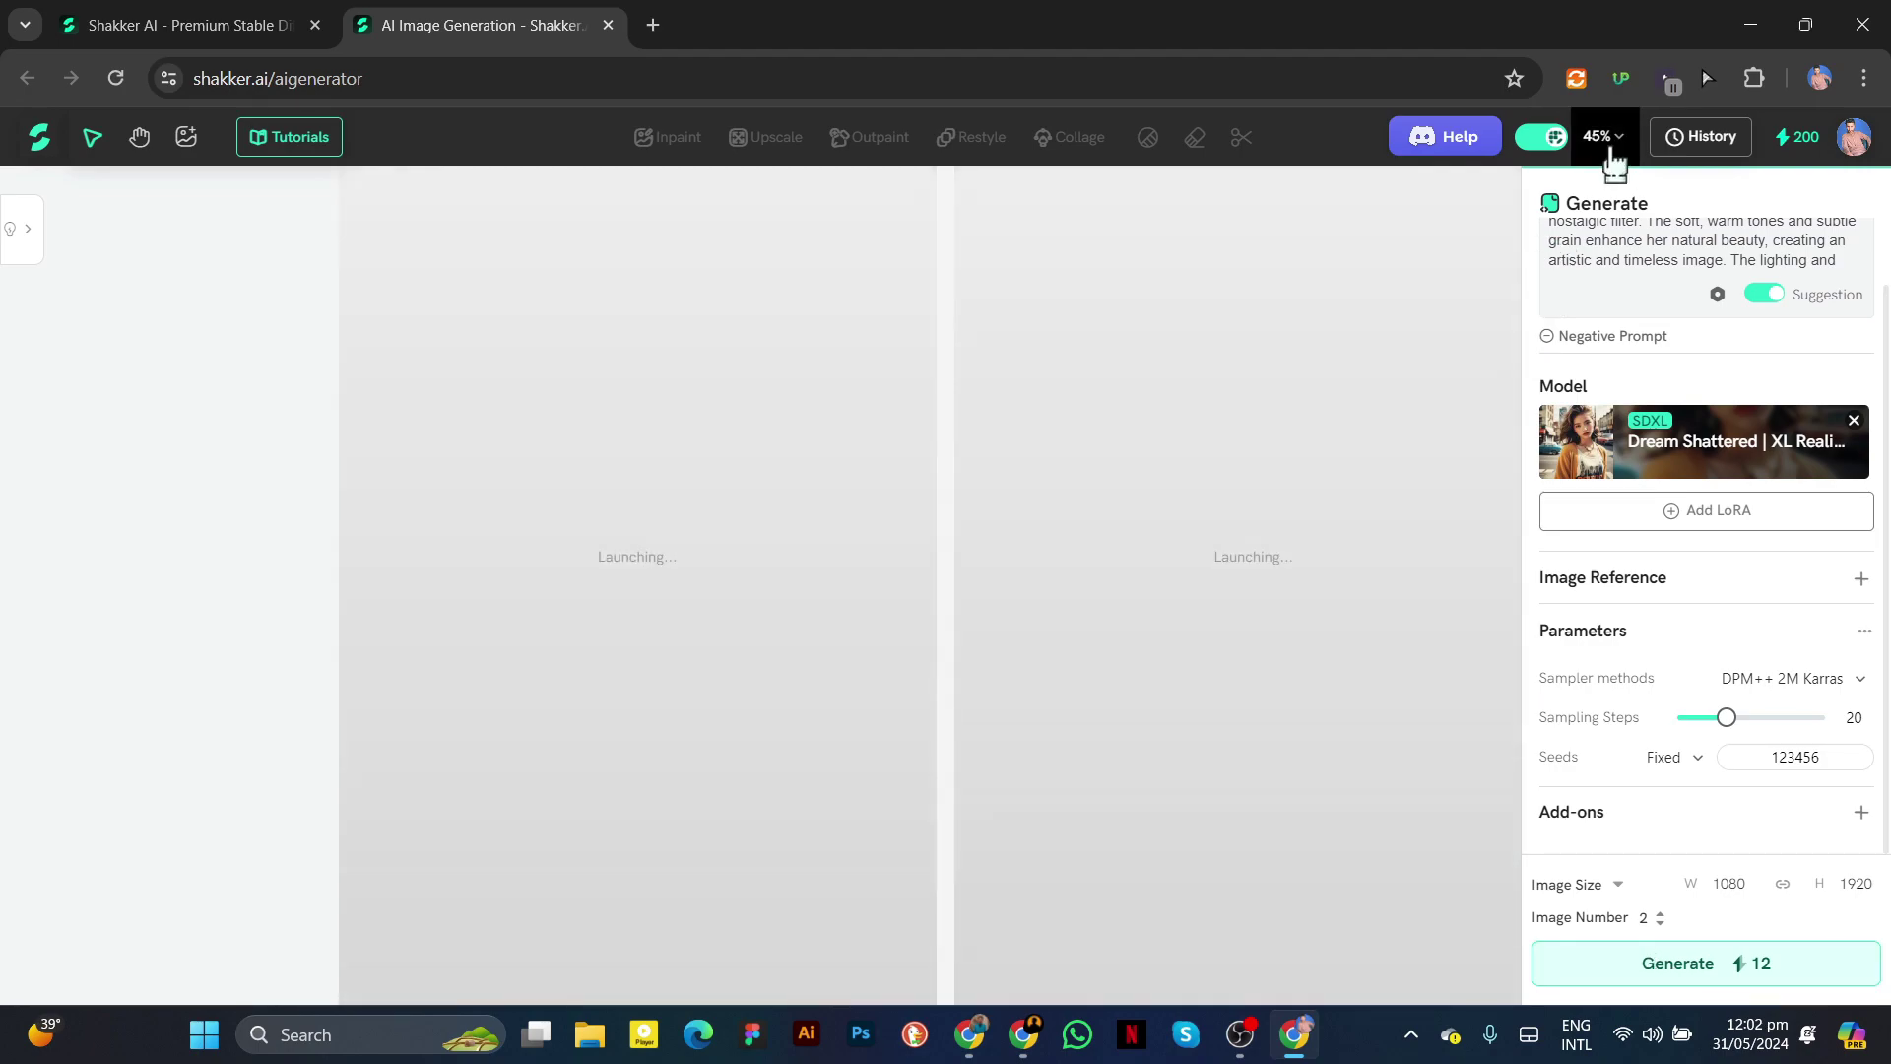
click(1611, 152)
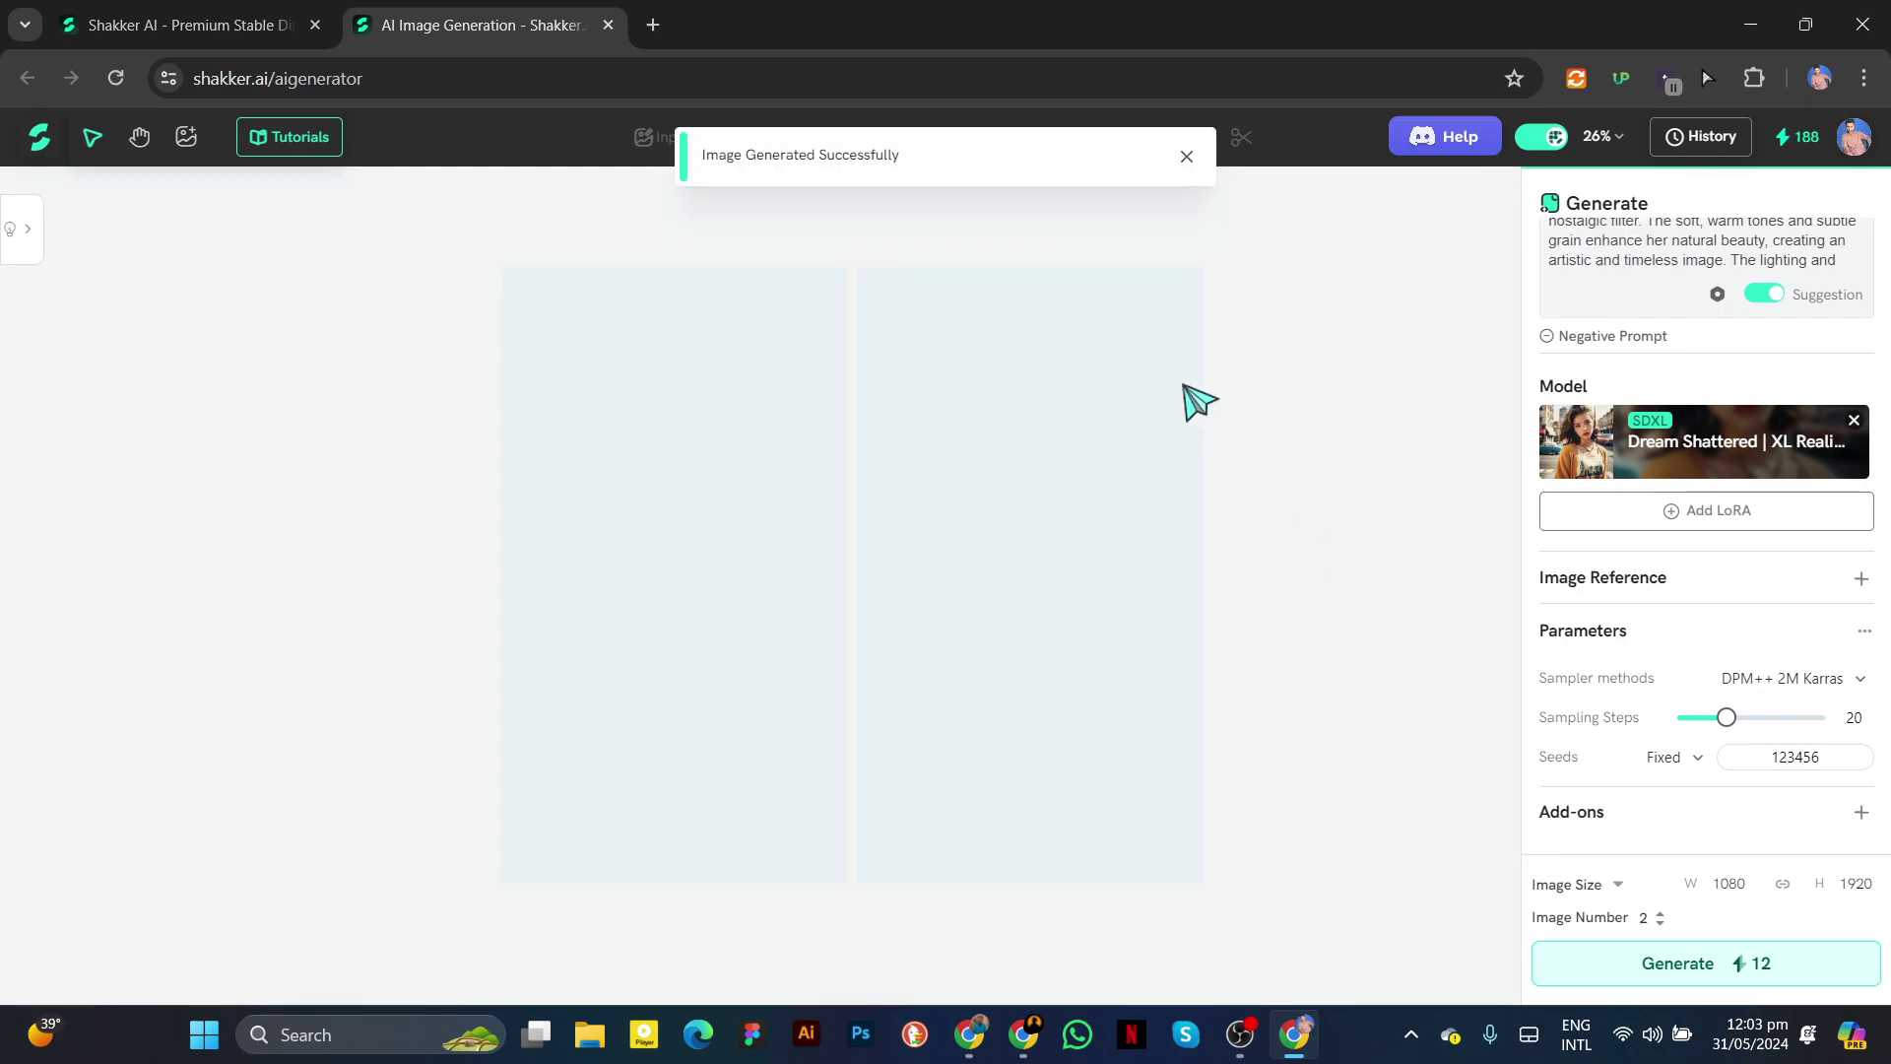
click(1187, 156)
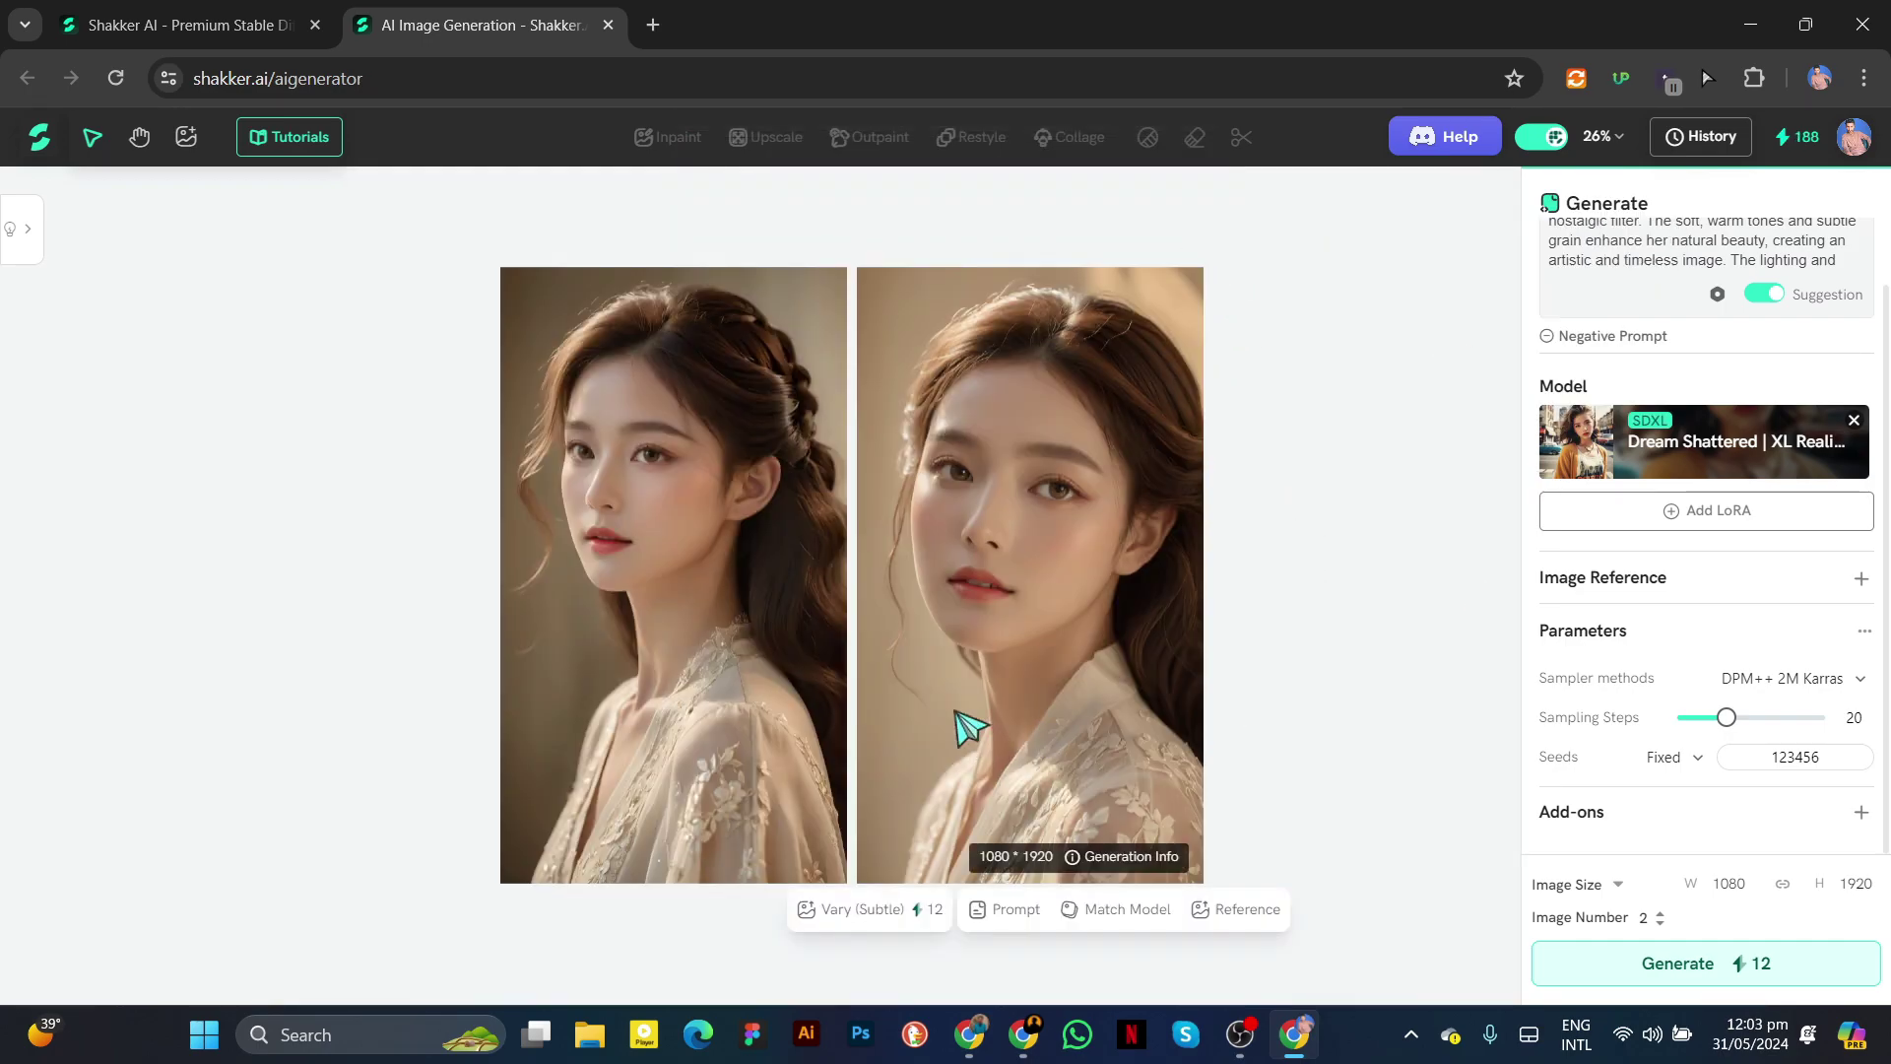
click(980, 542)
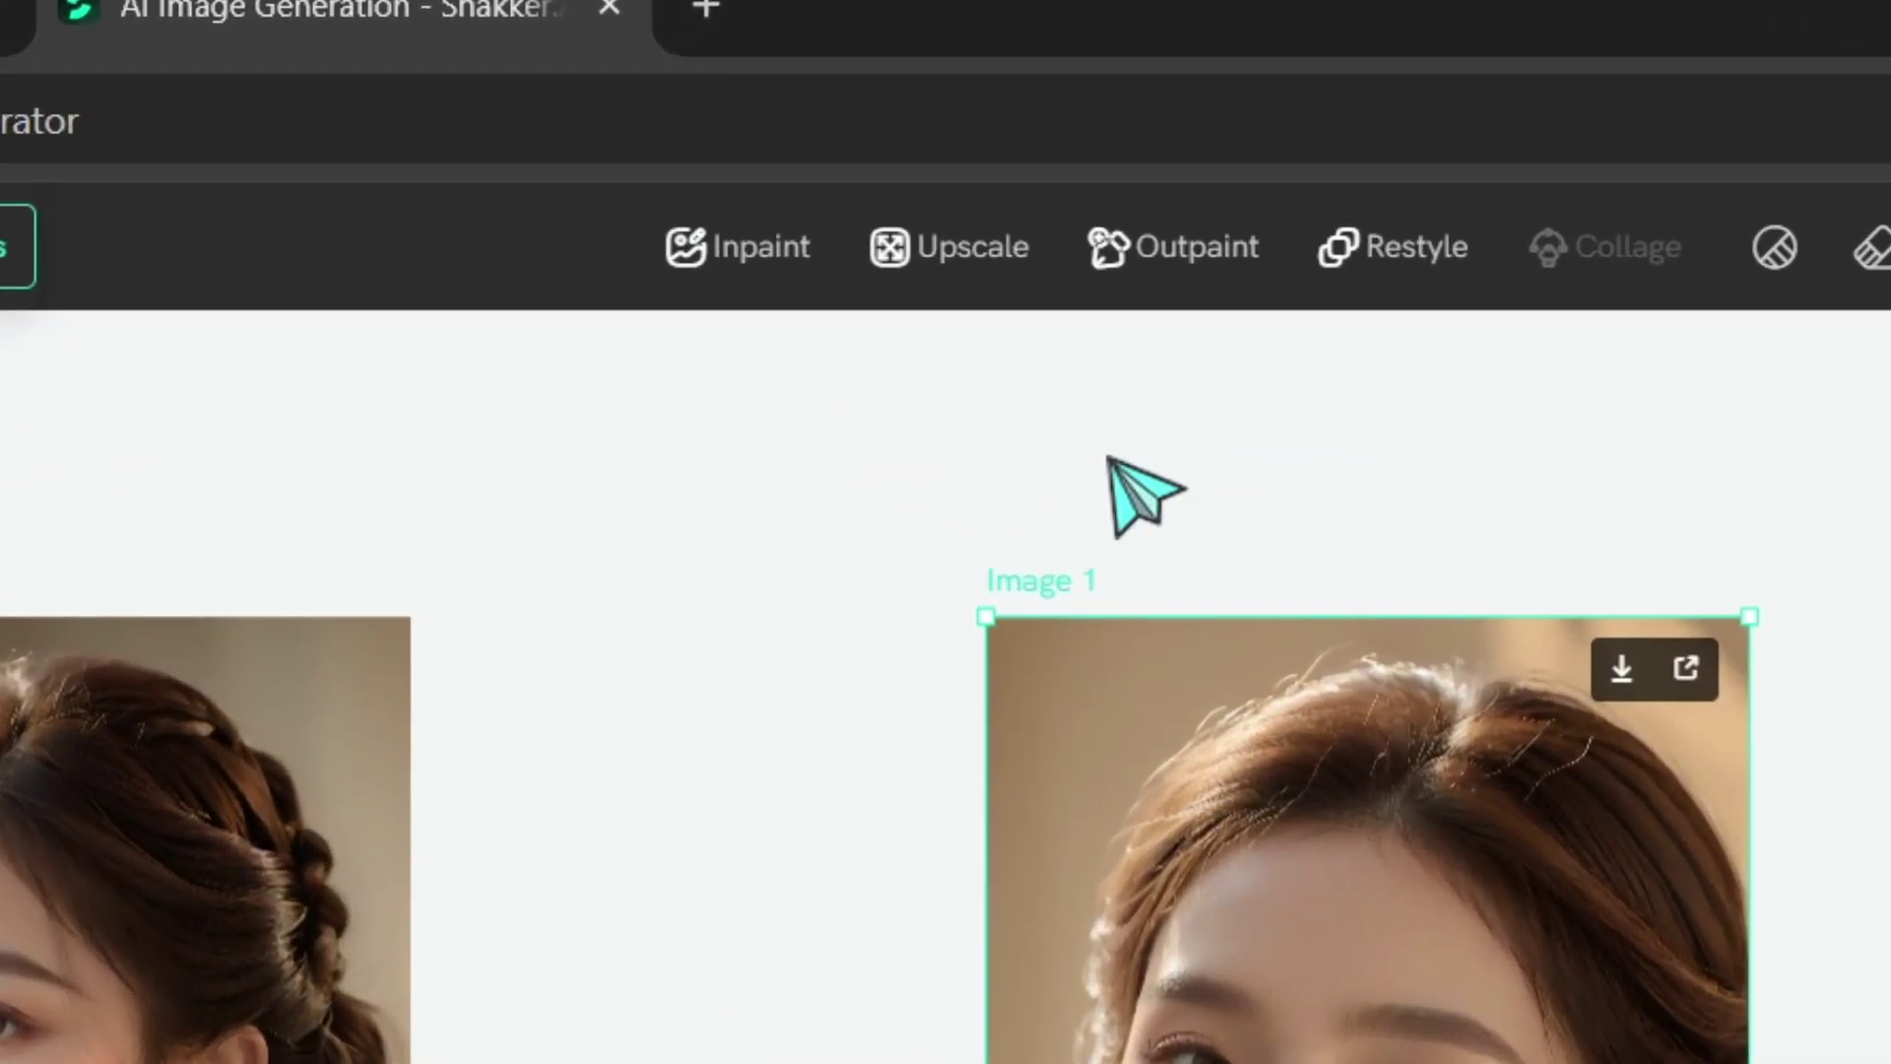
Inpaint Image 1's eyes with the prompt 'make her eyes blue' at 100% creativity, one image
click(729, 281)
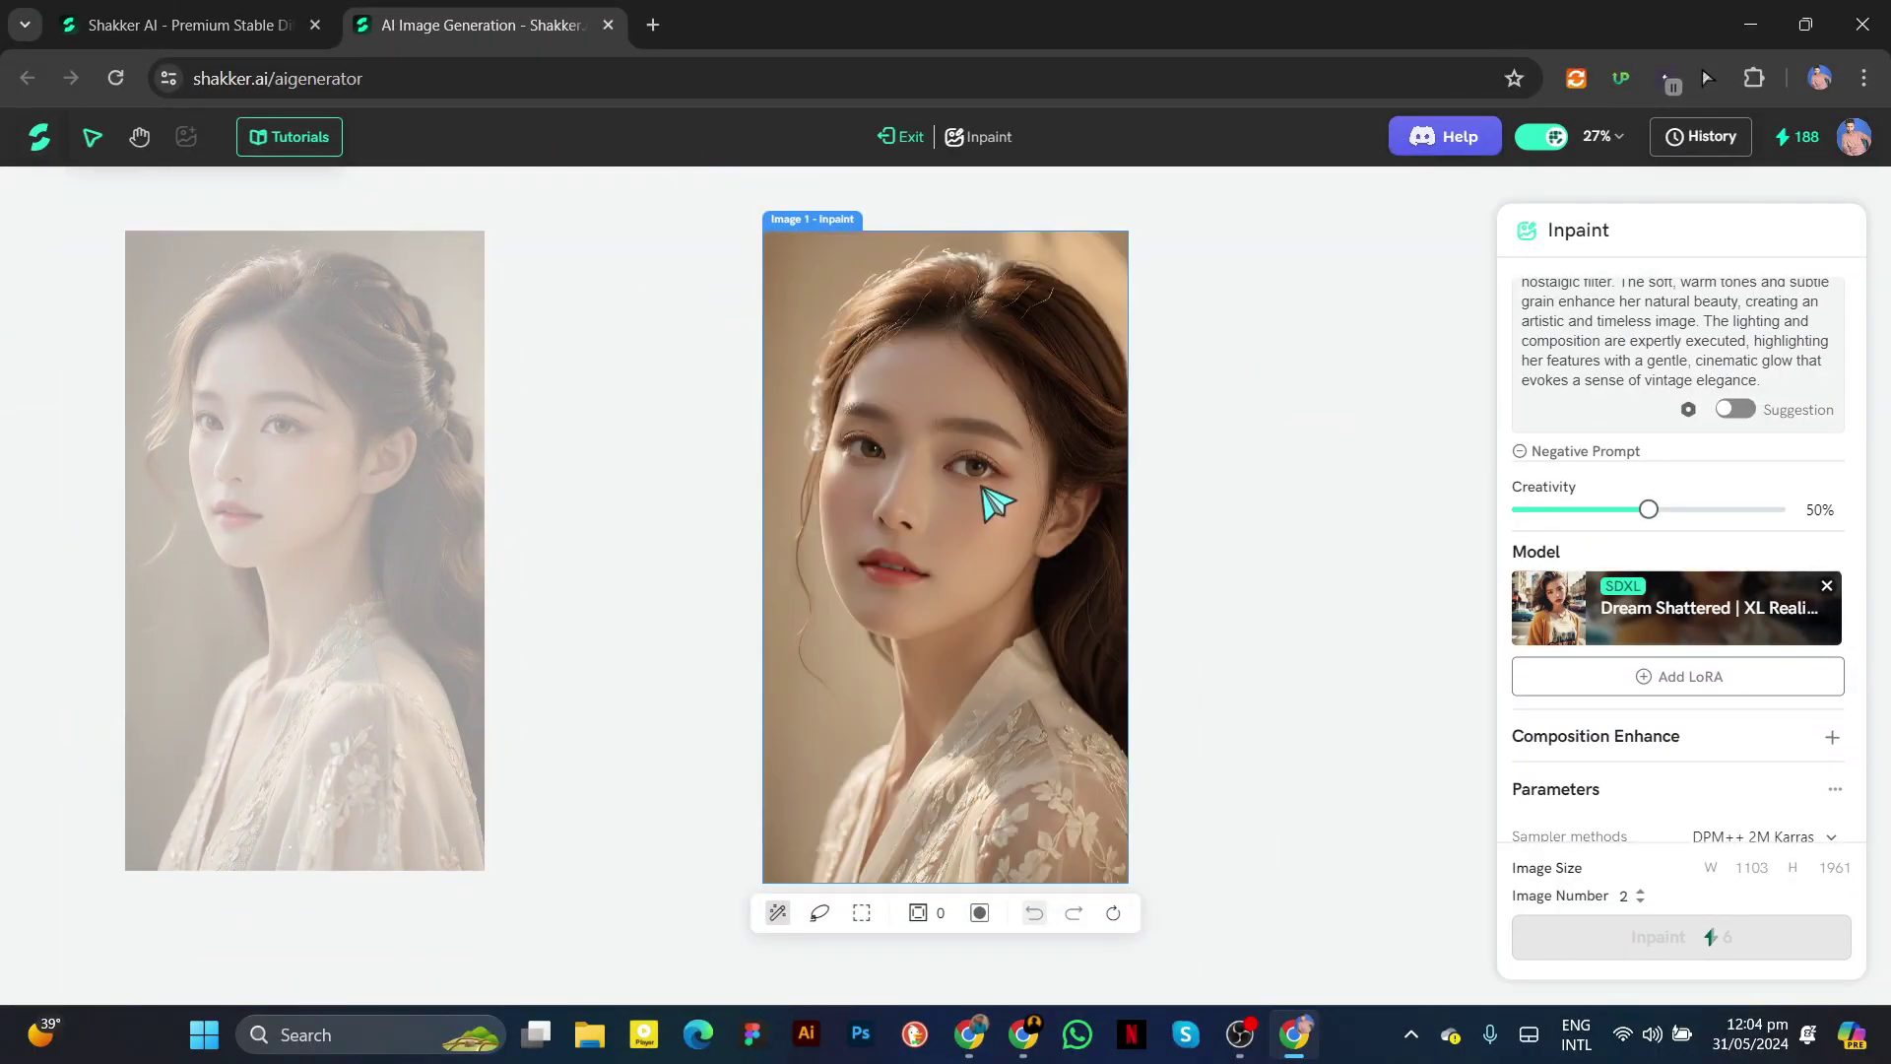
click(975, 468)
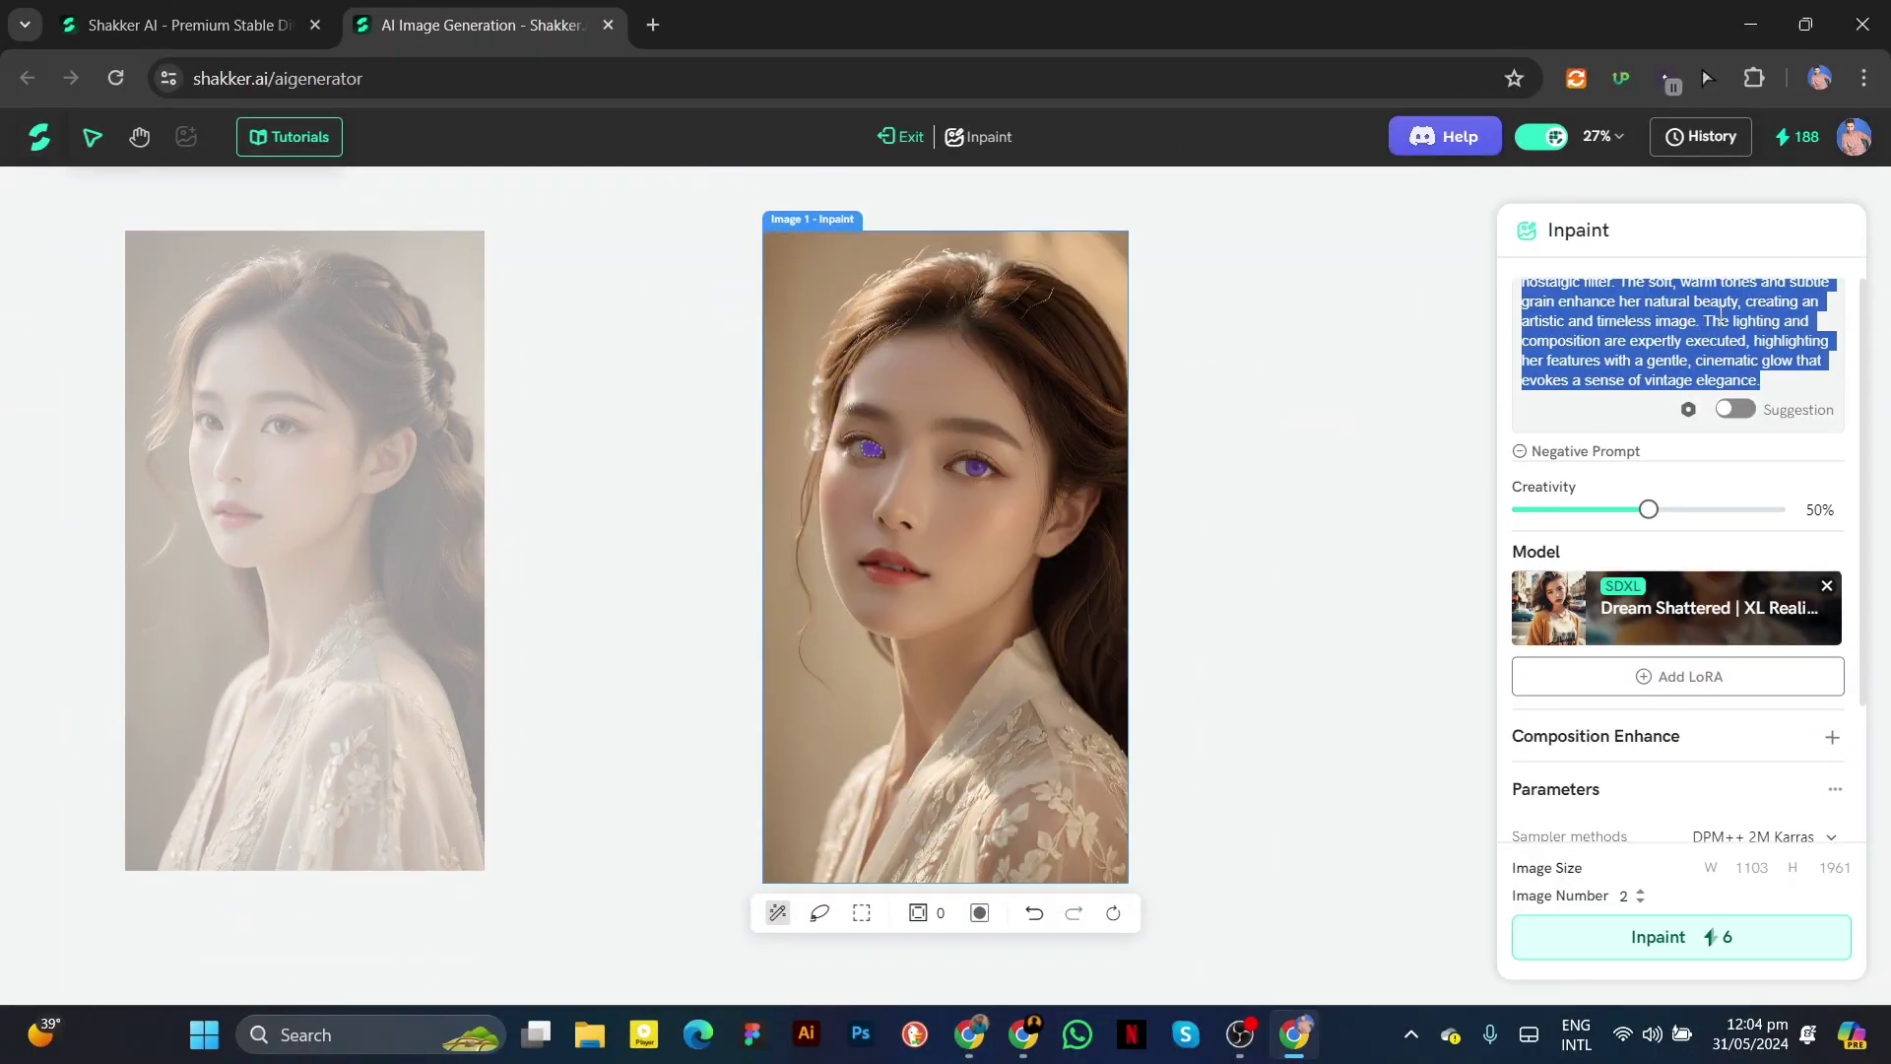
text(make her eyes blue)
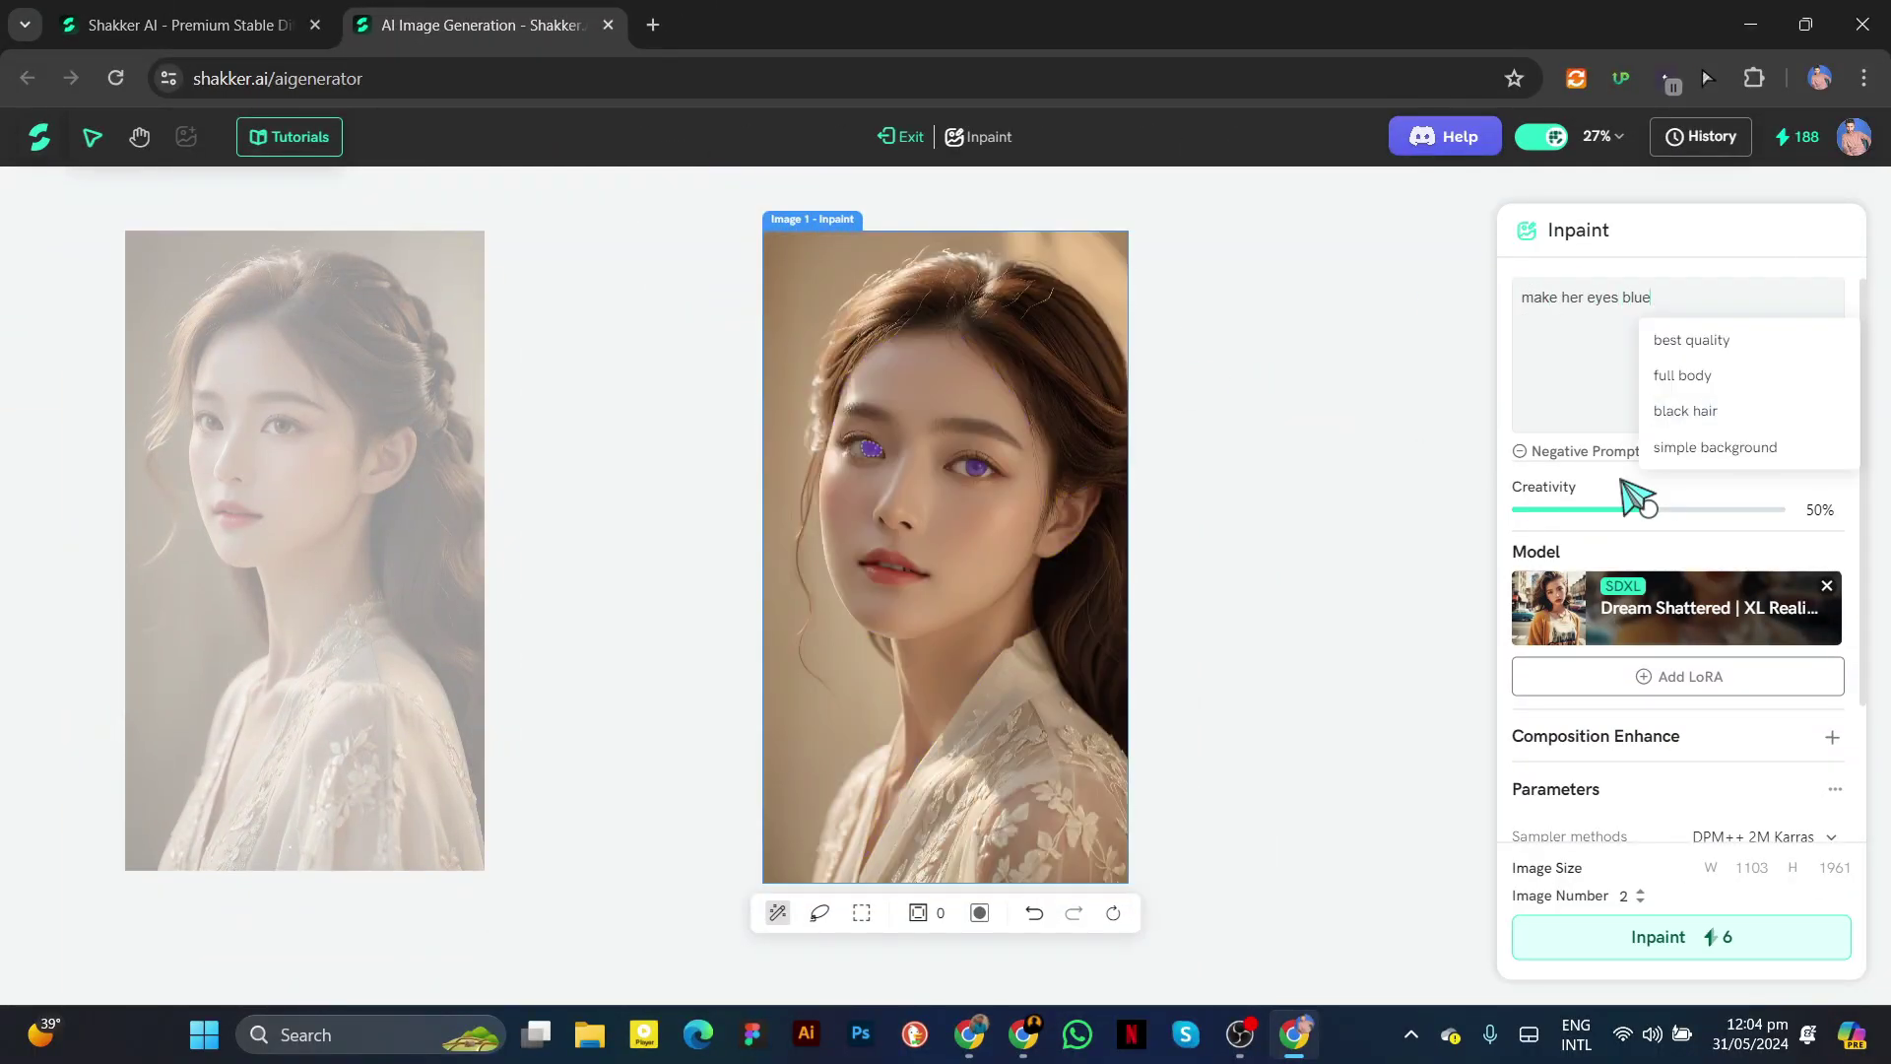
drag(1644, 508, 1784, 509)
scroll(1735, 704, down, 2)
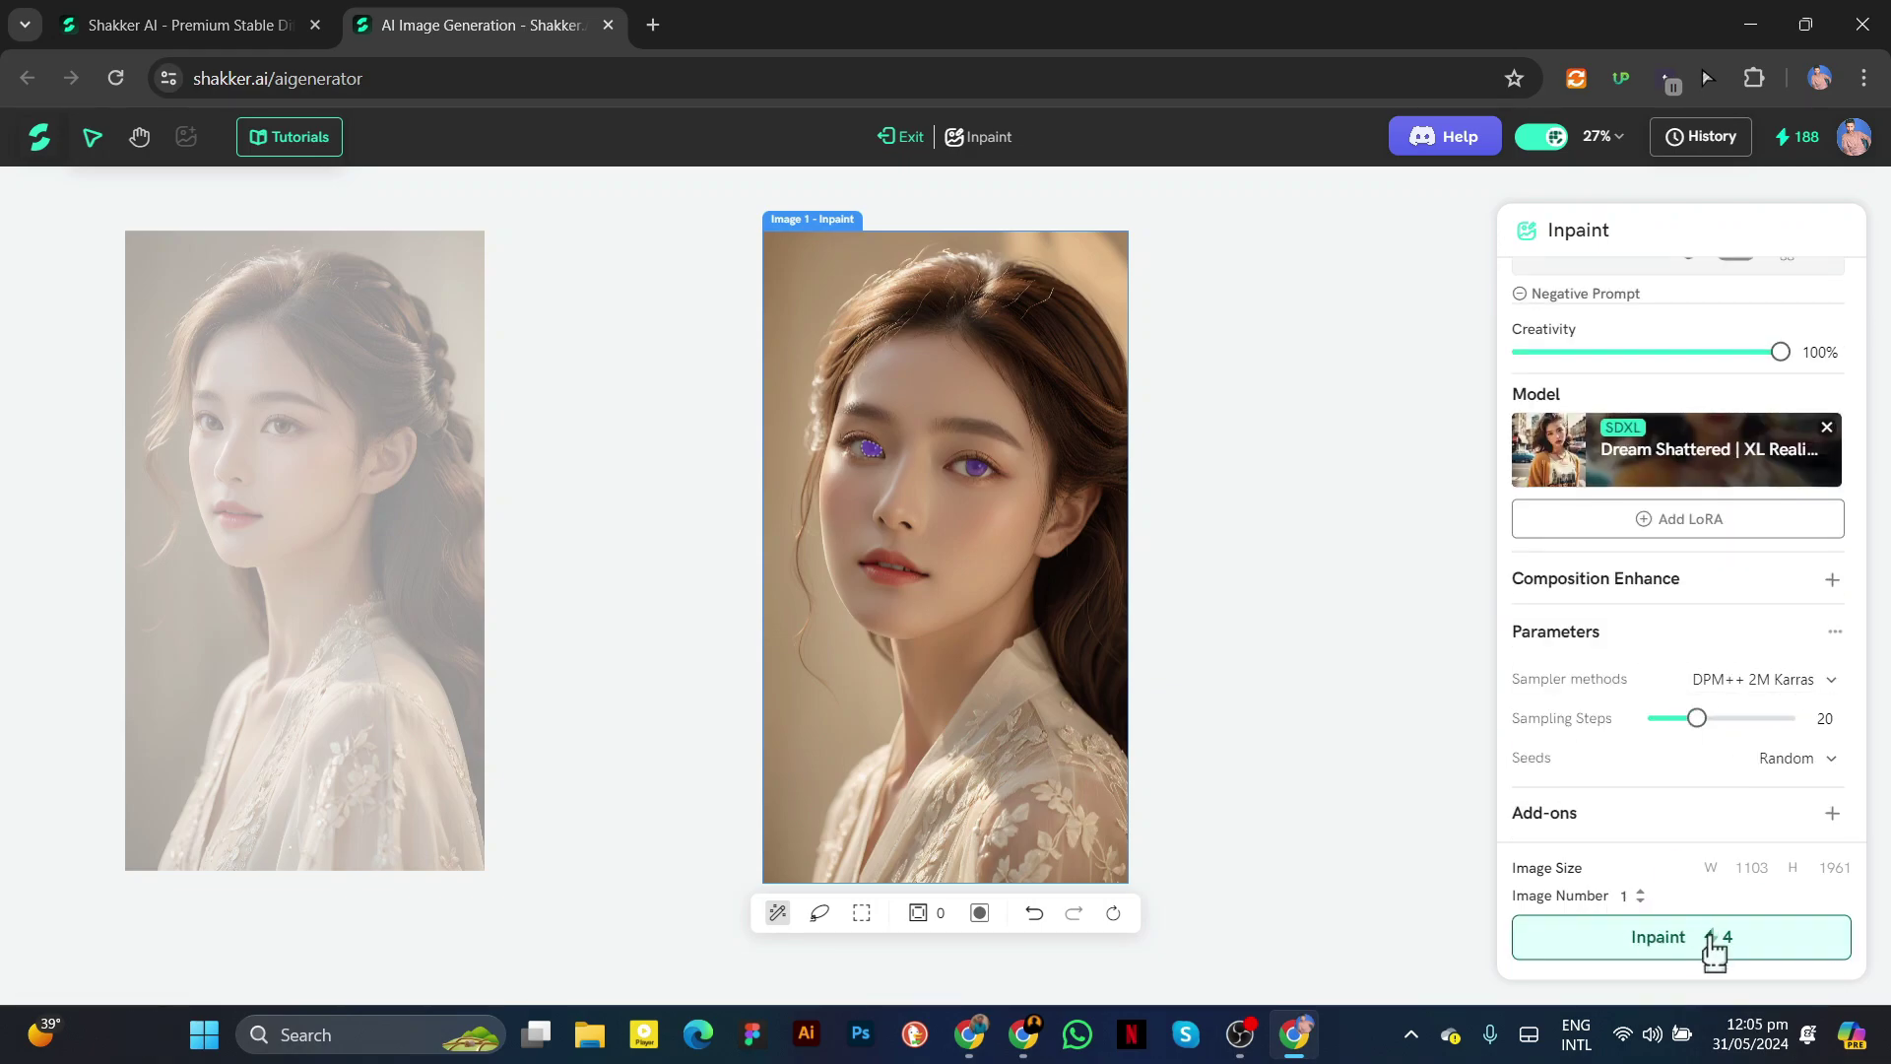
click(1713, 938)
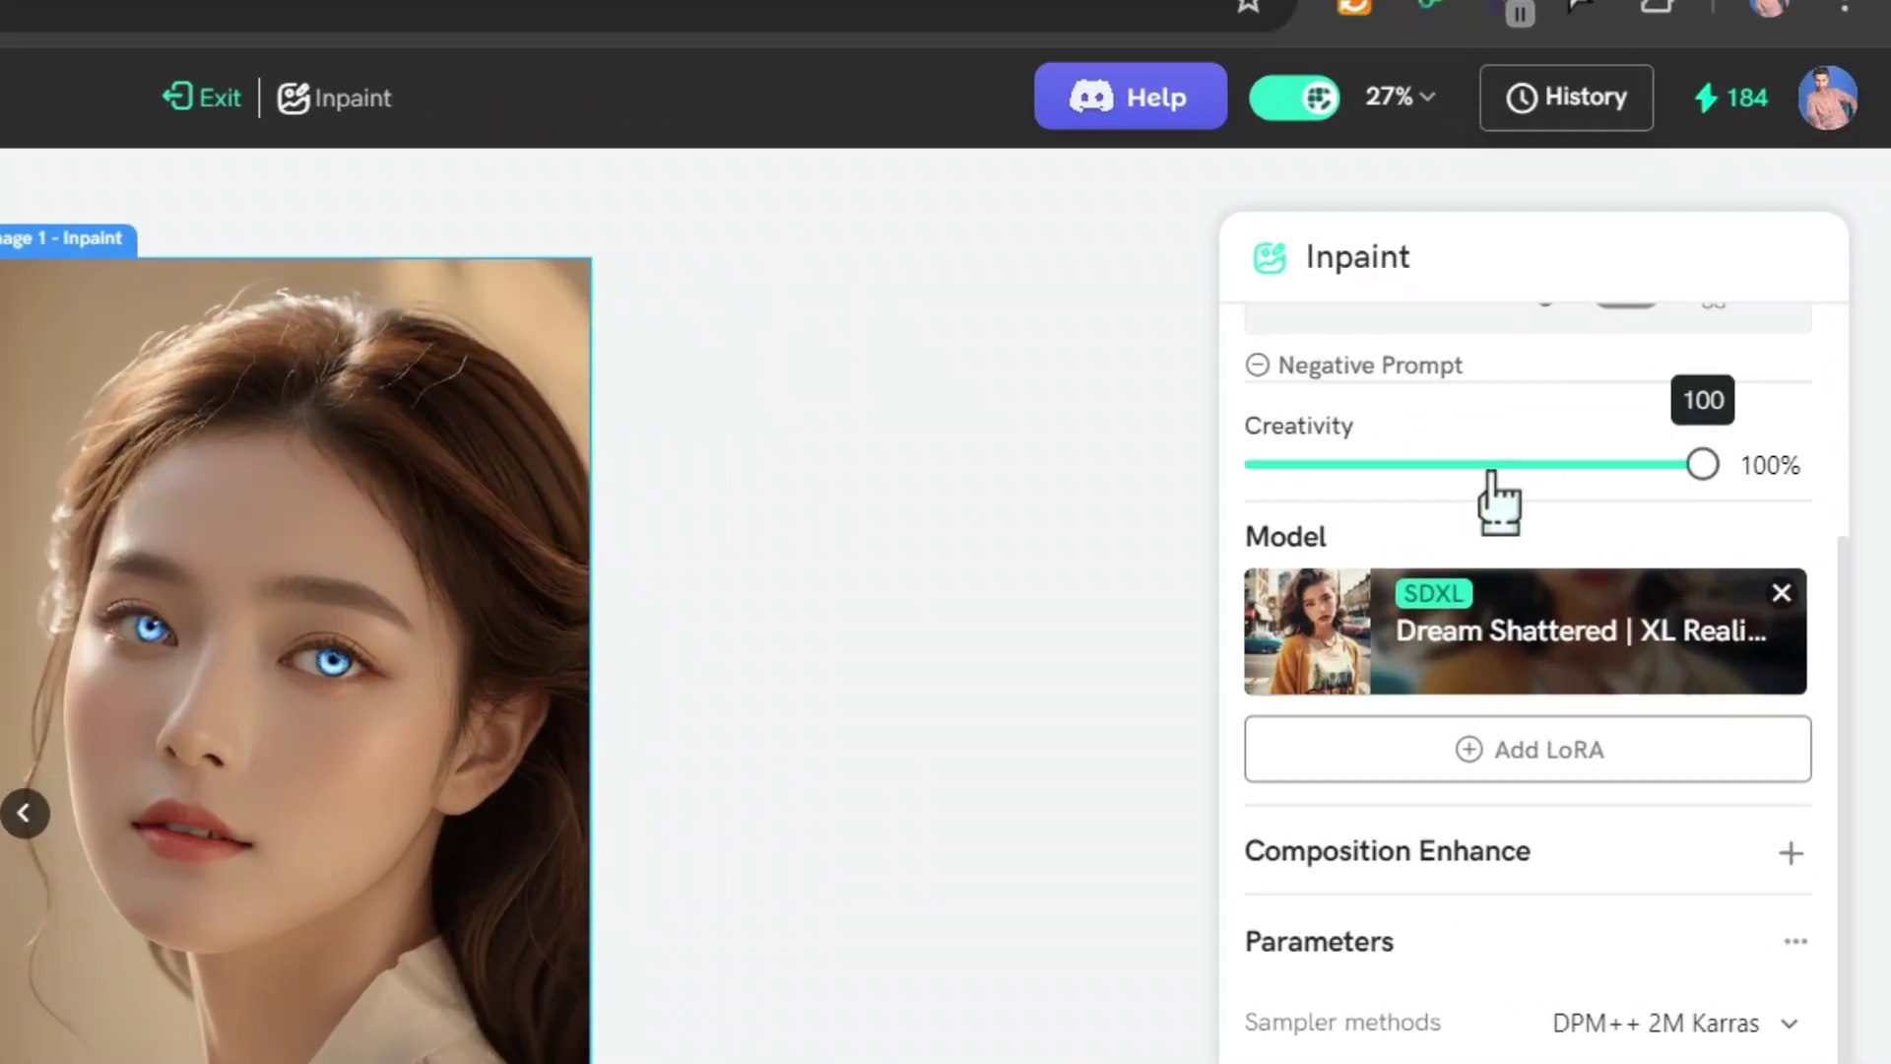
Re-run the eye inpaint at 34% creativity and replace Image 1 with the subtler result
click(1629, 352)
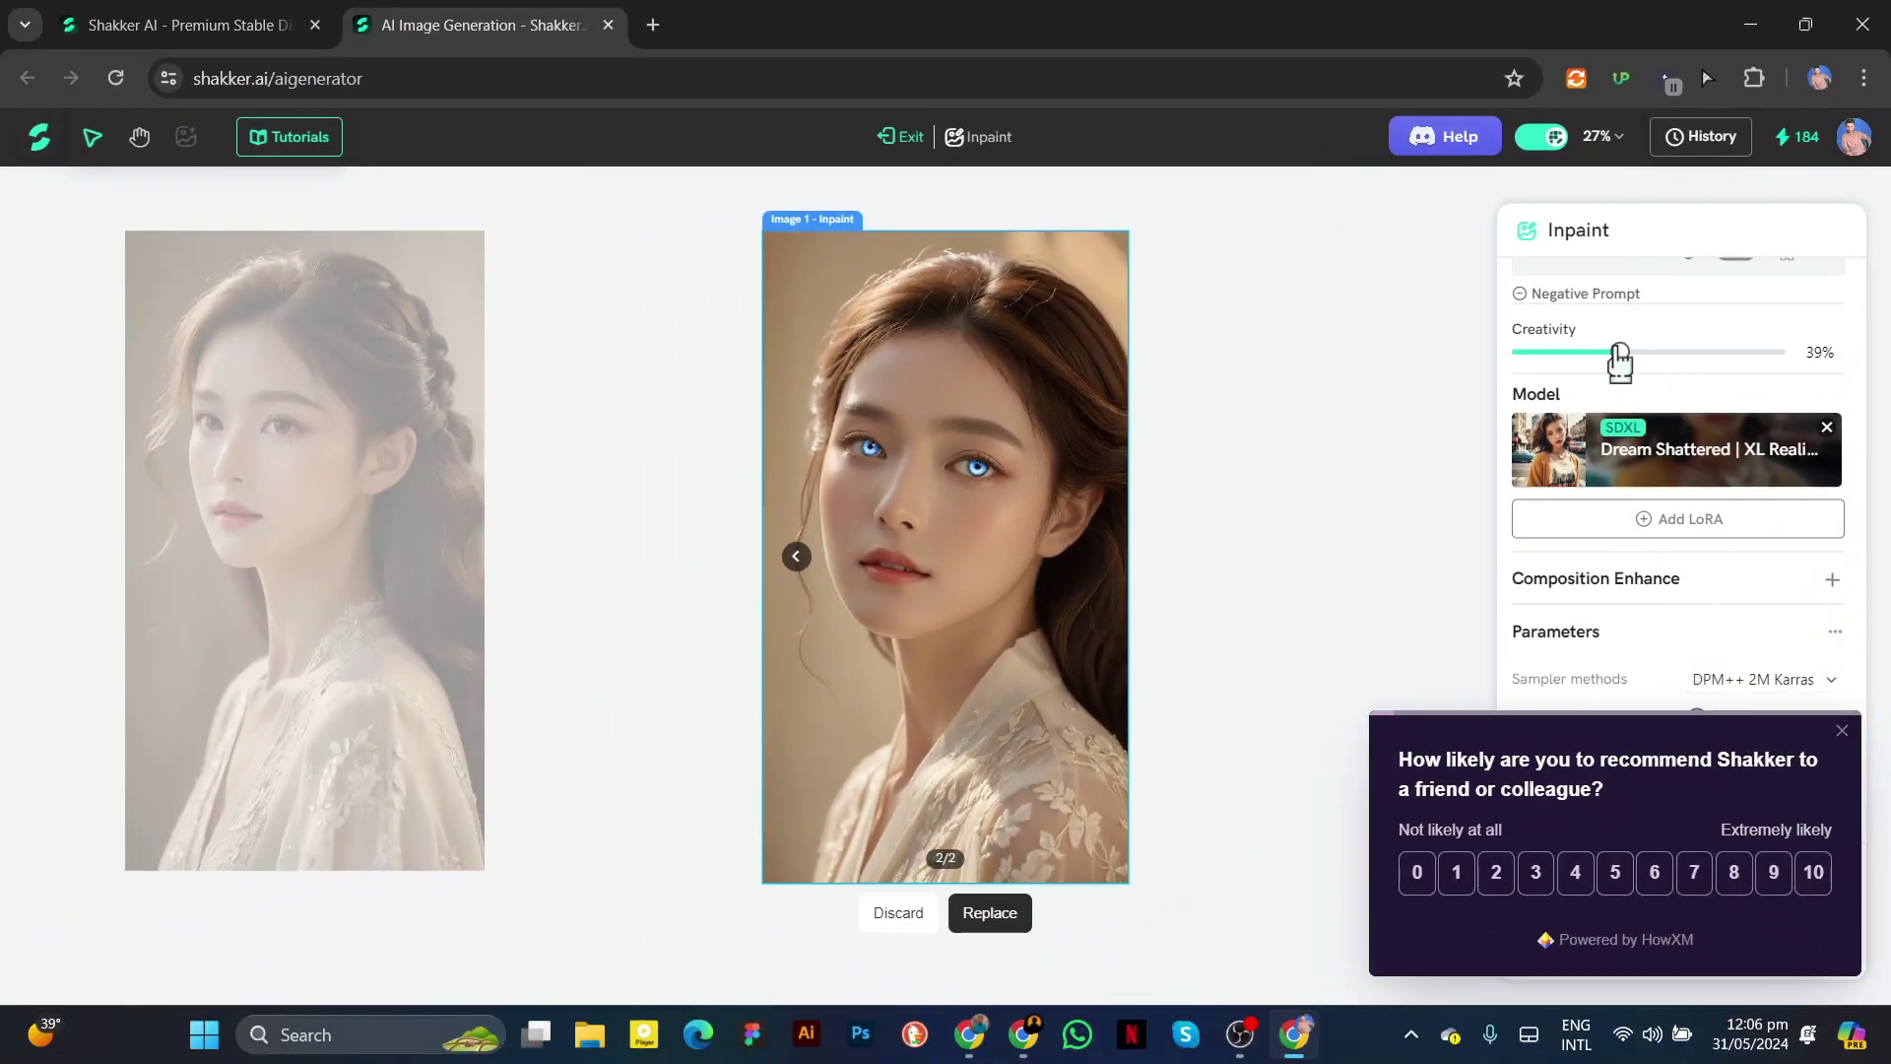
drag(1621, 351, 1607, 351)
click(1738, 931)
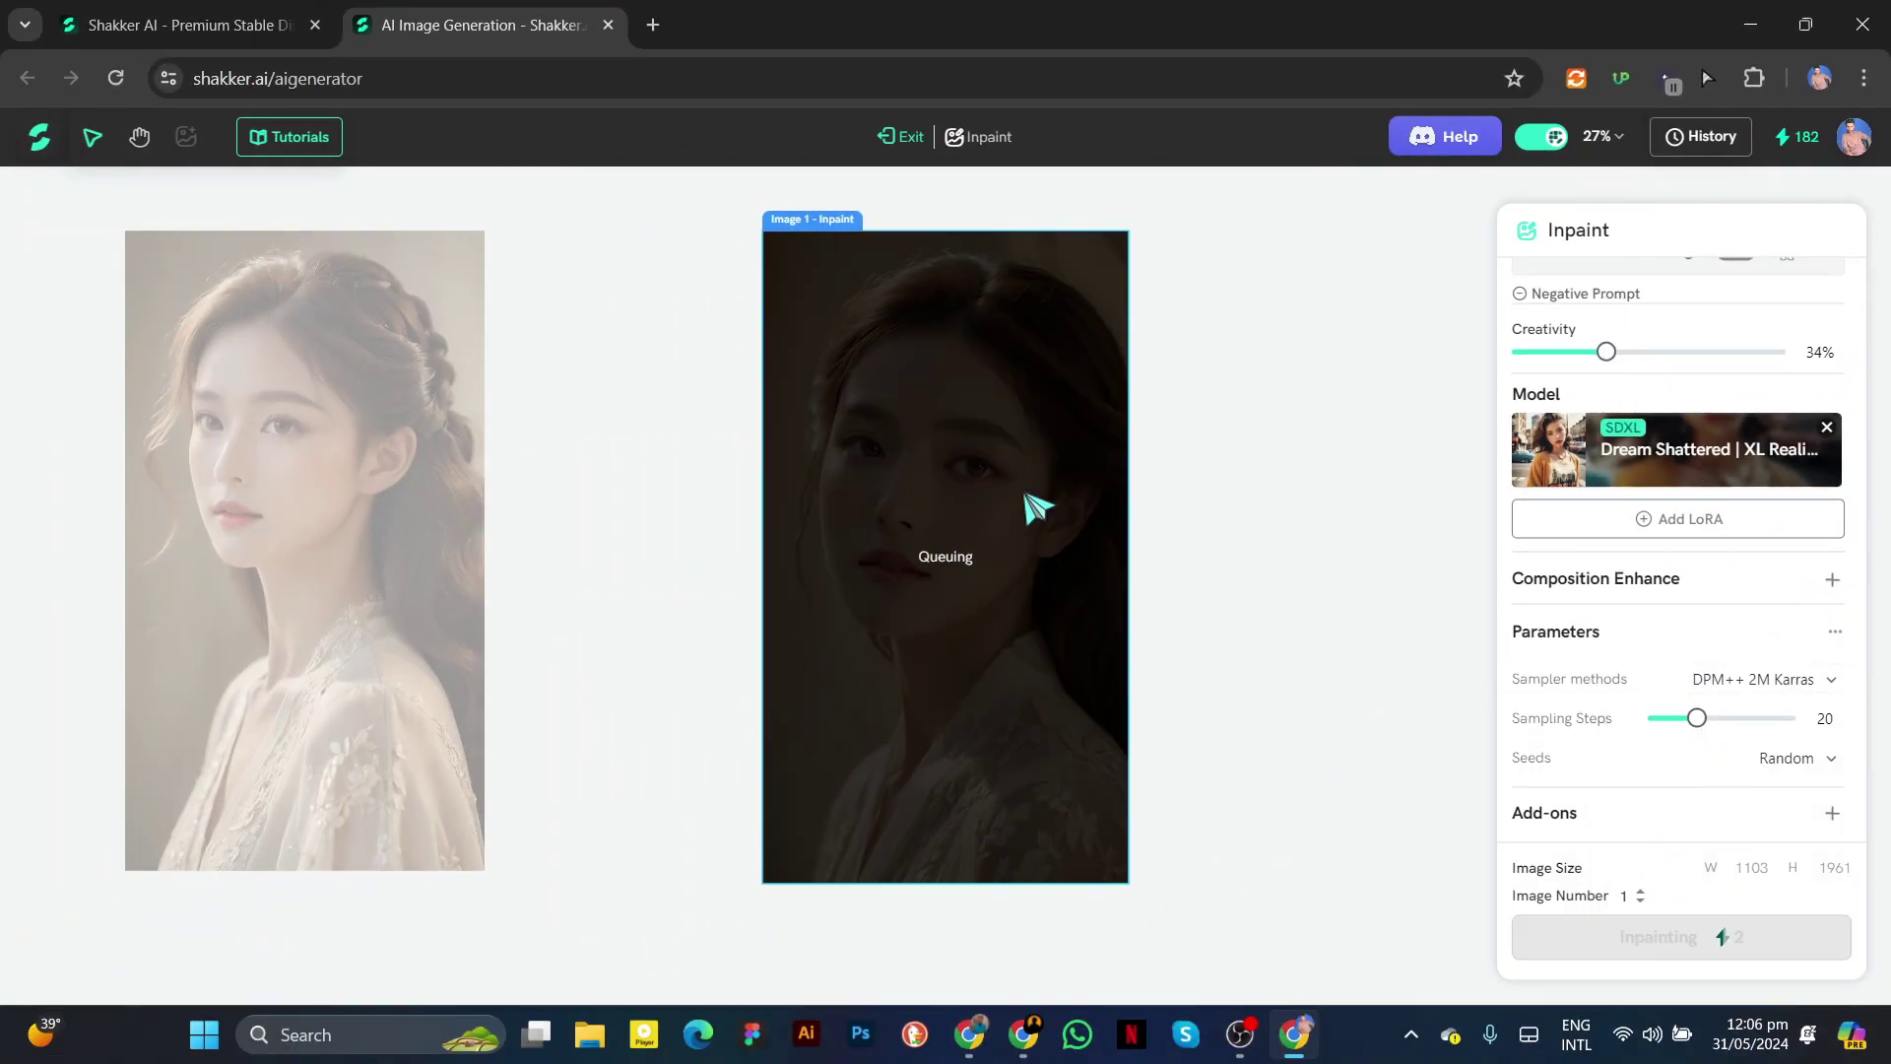
scroll(961, 487, up, 5)
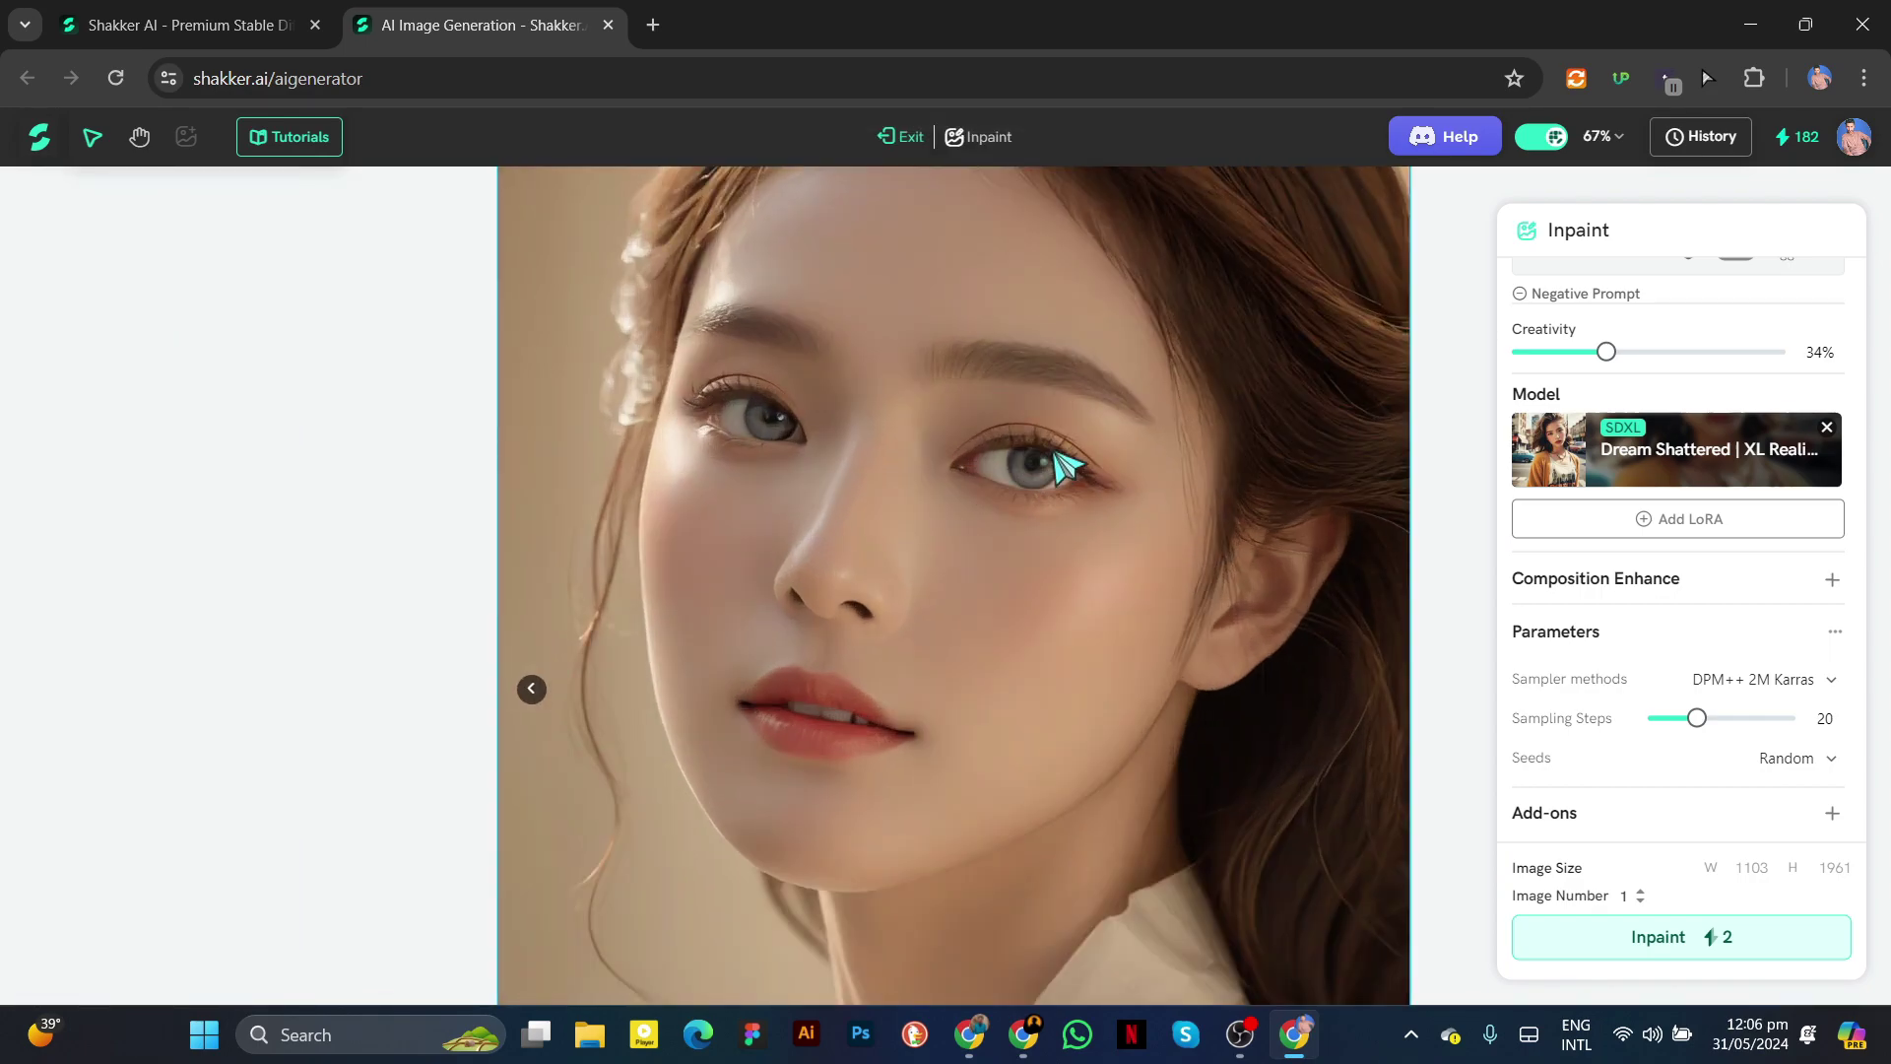
scroll(740, 425, down, 5)
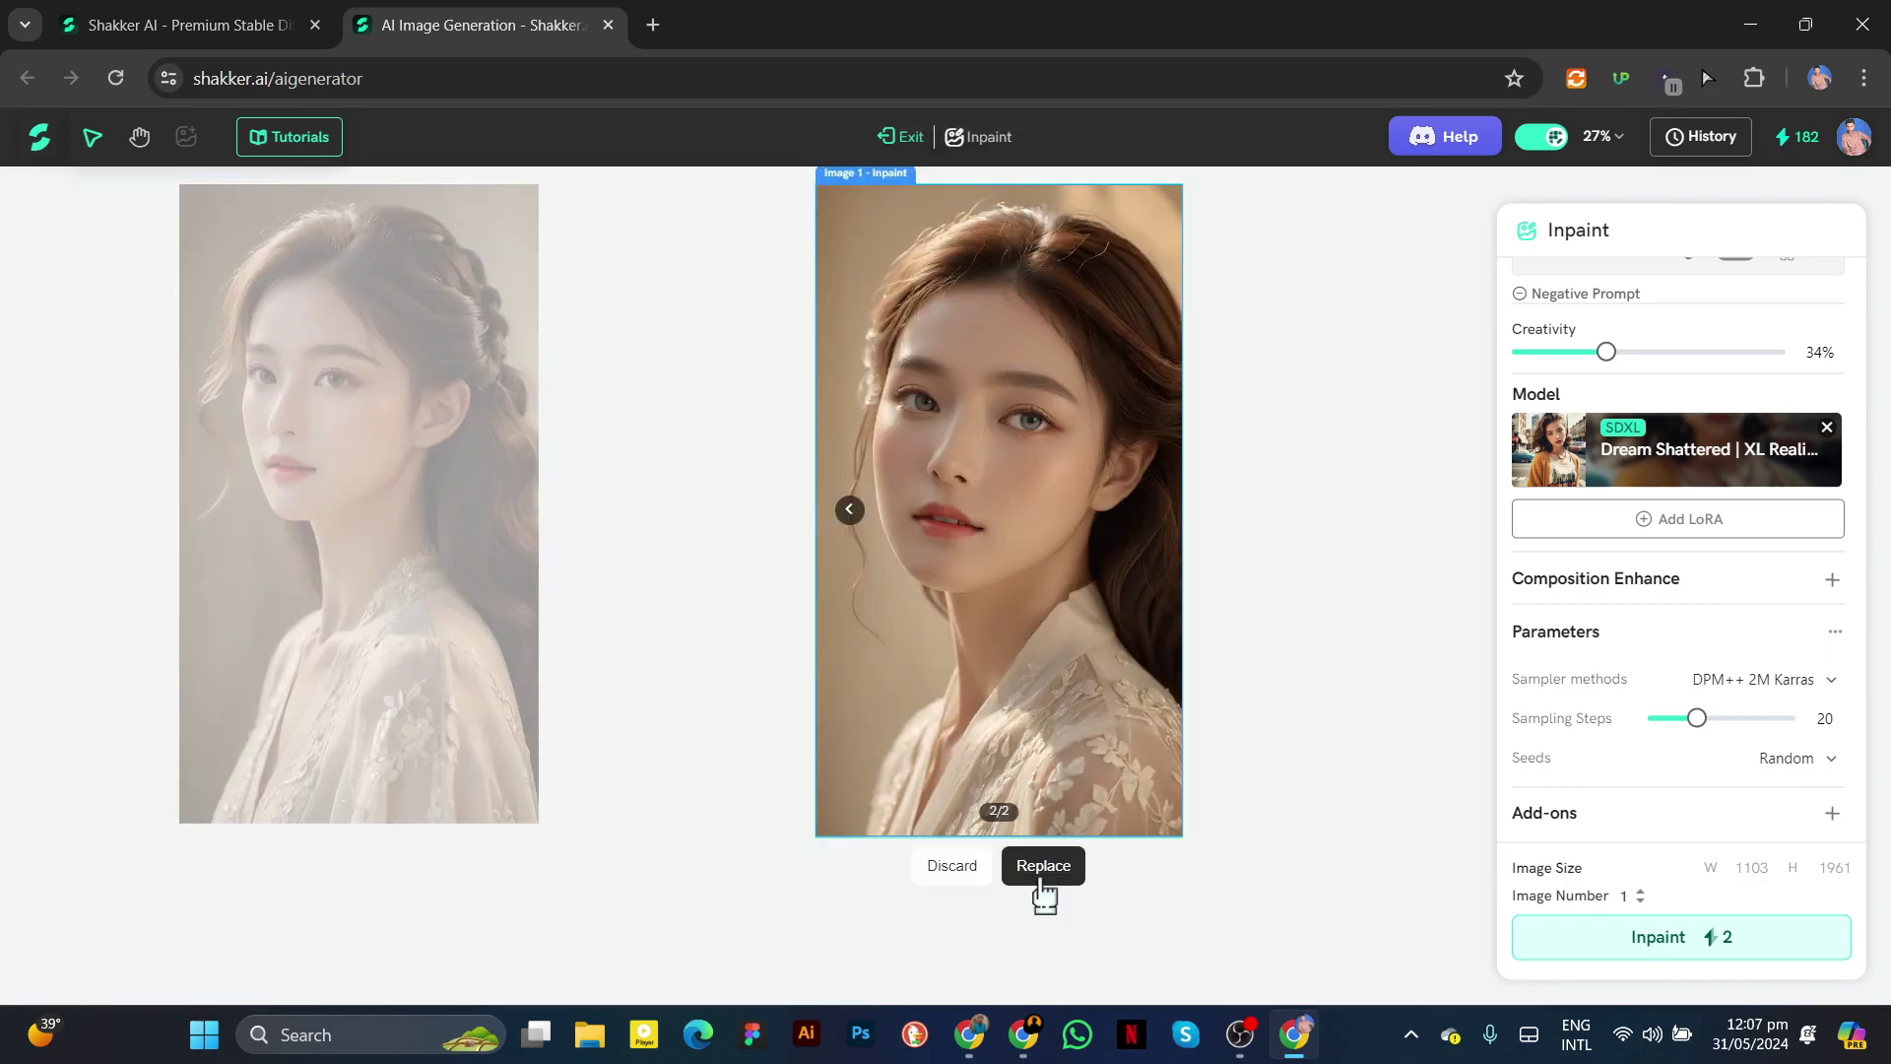
click(1044, 866)
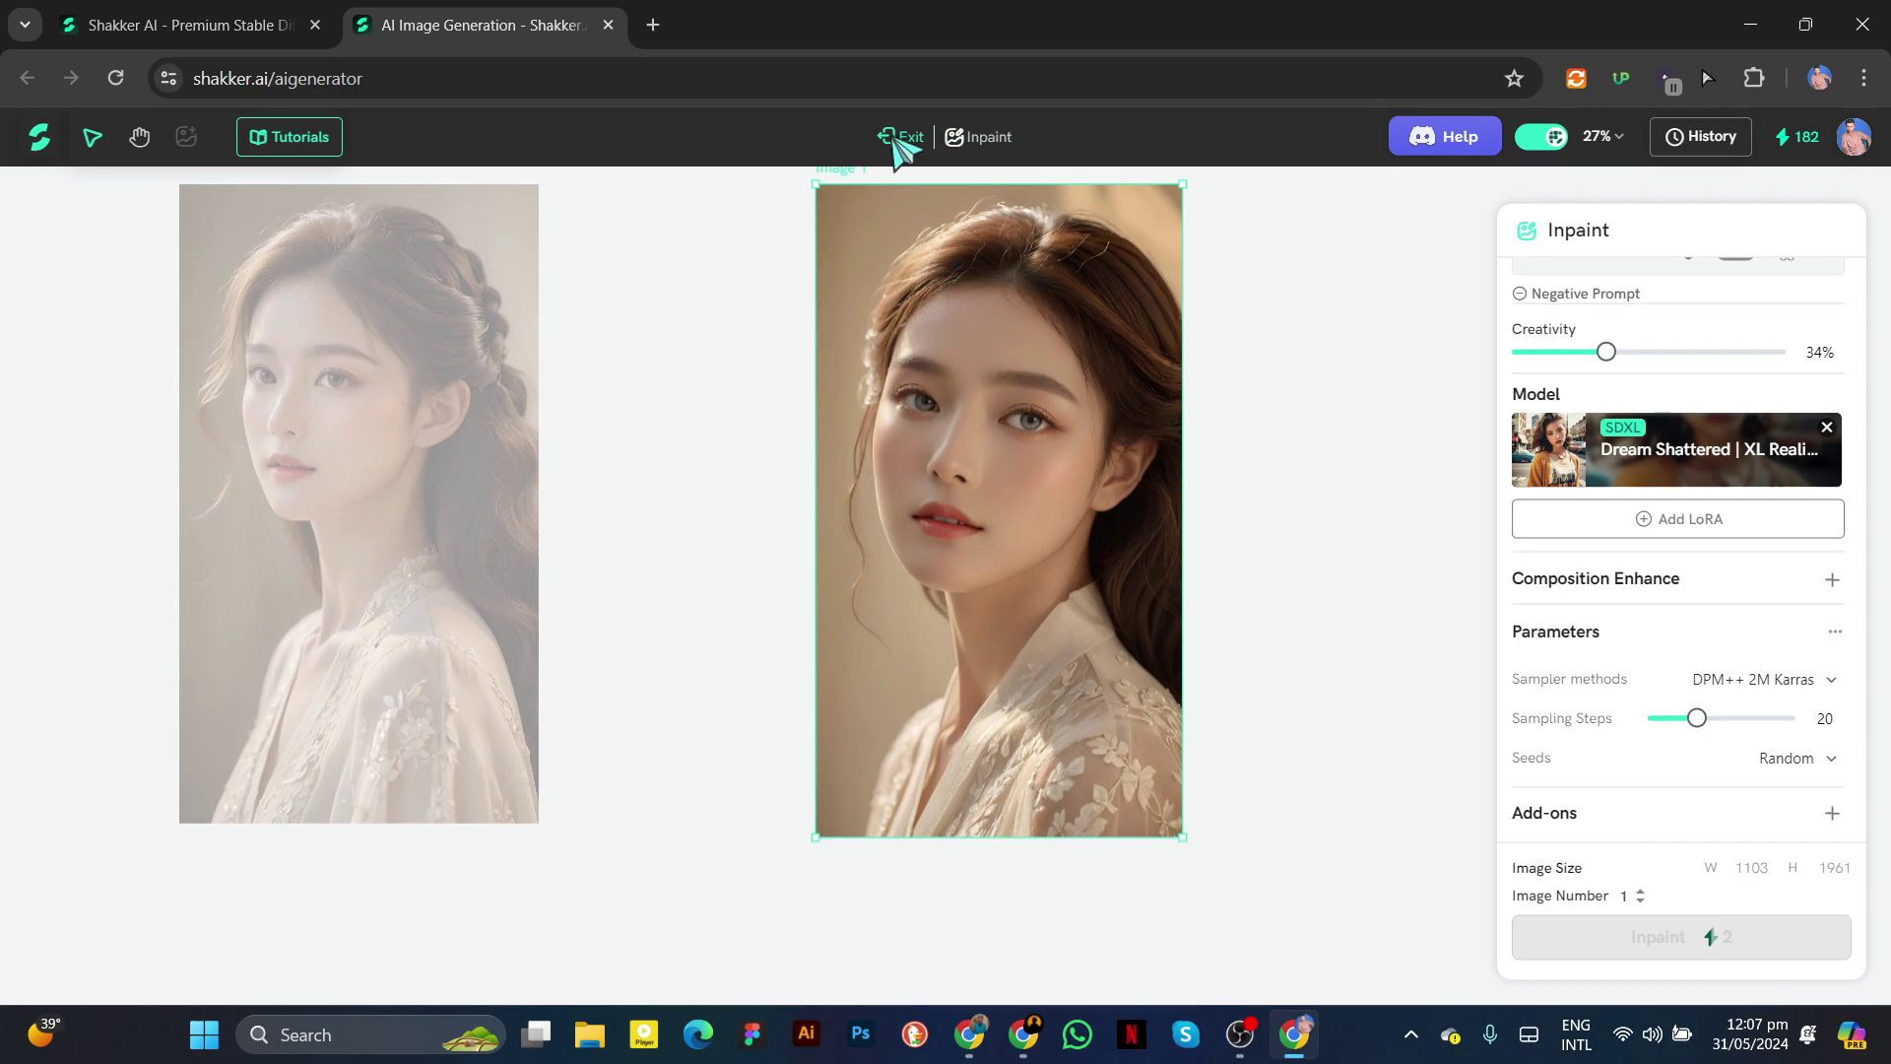
Leave inpaint mode and upscale Image 1 at a 1.1x scale factor
click(901, 137)
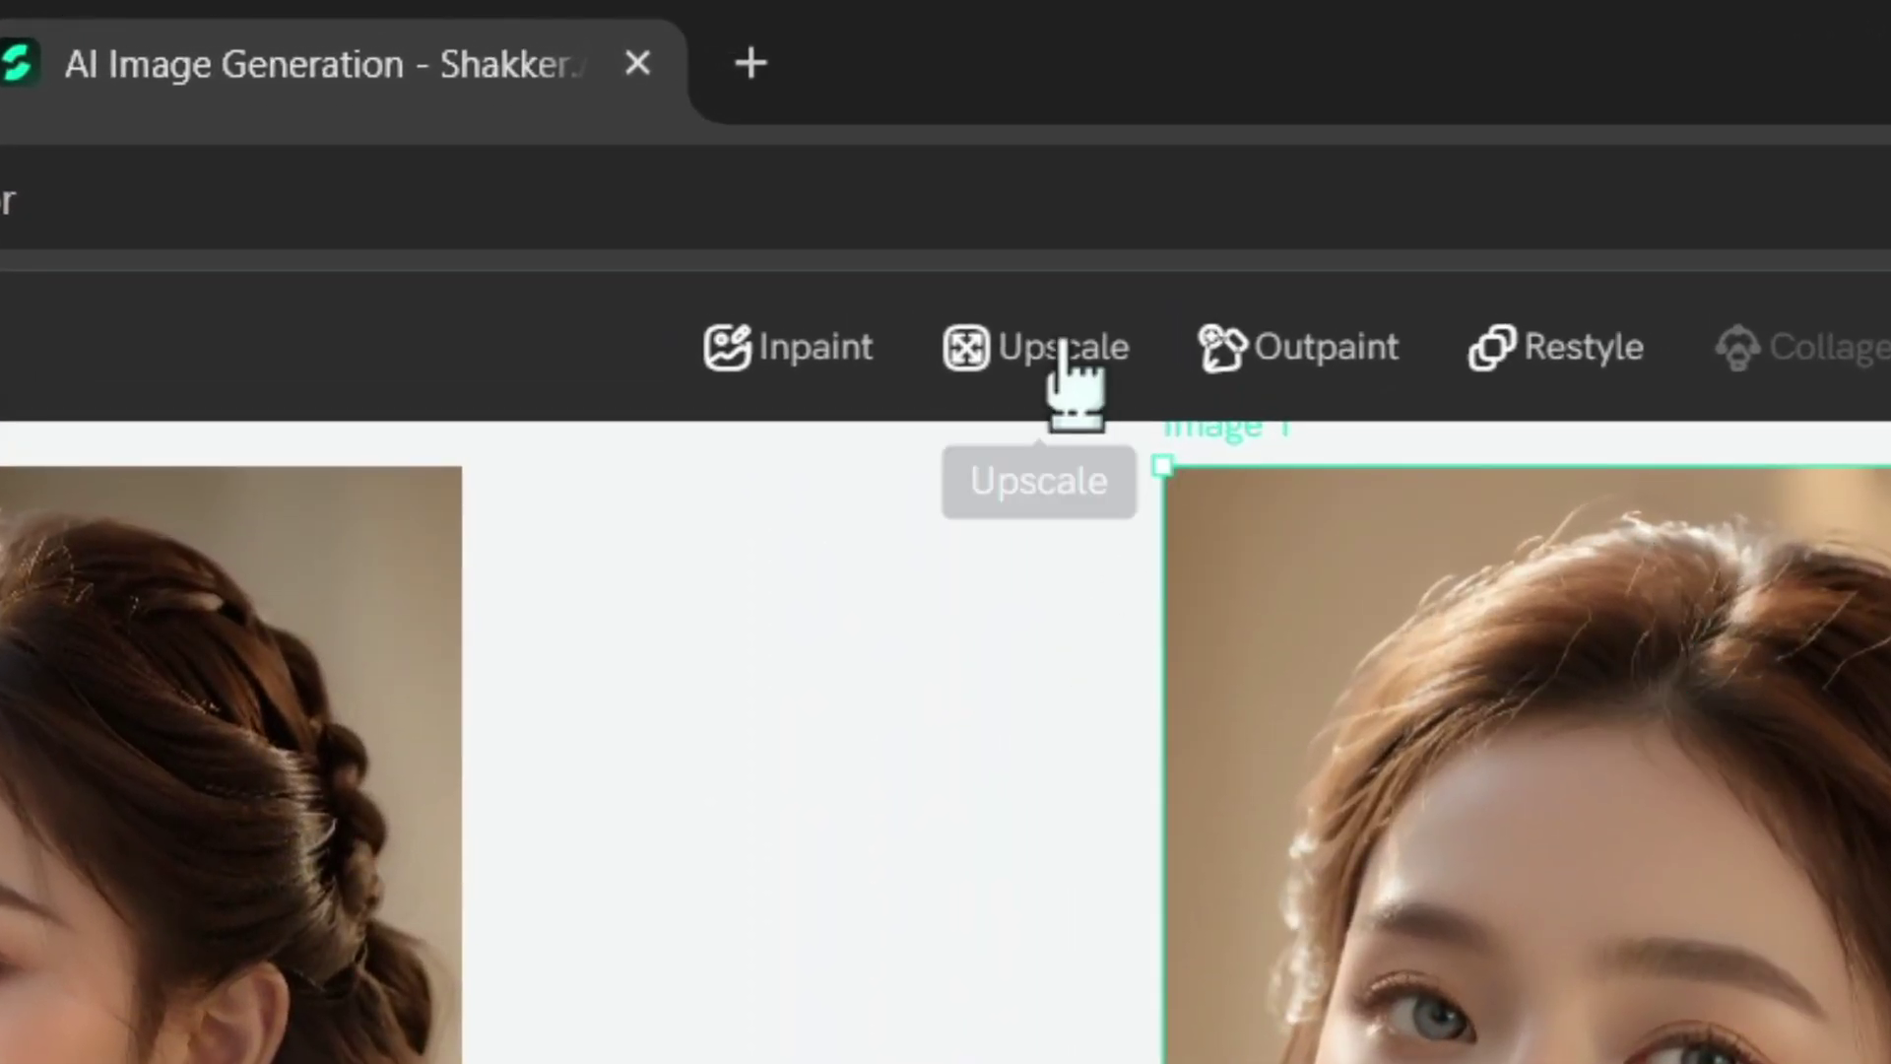
click(1027, 366)
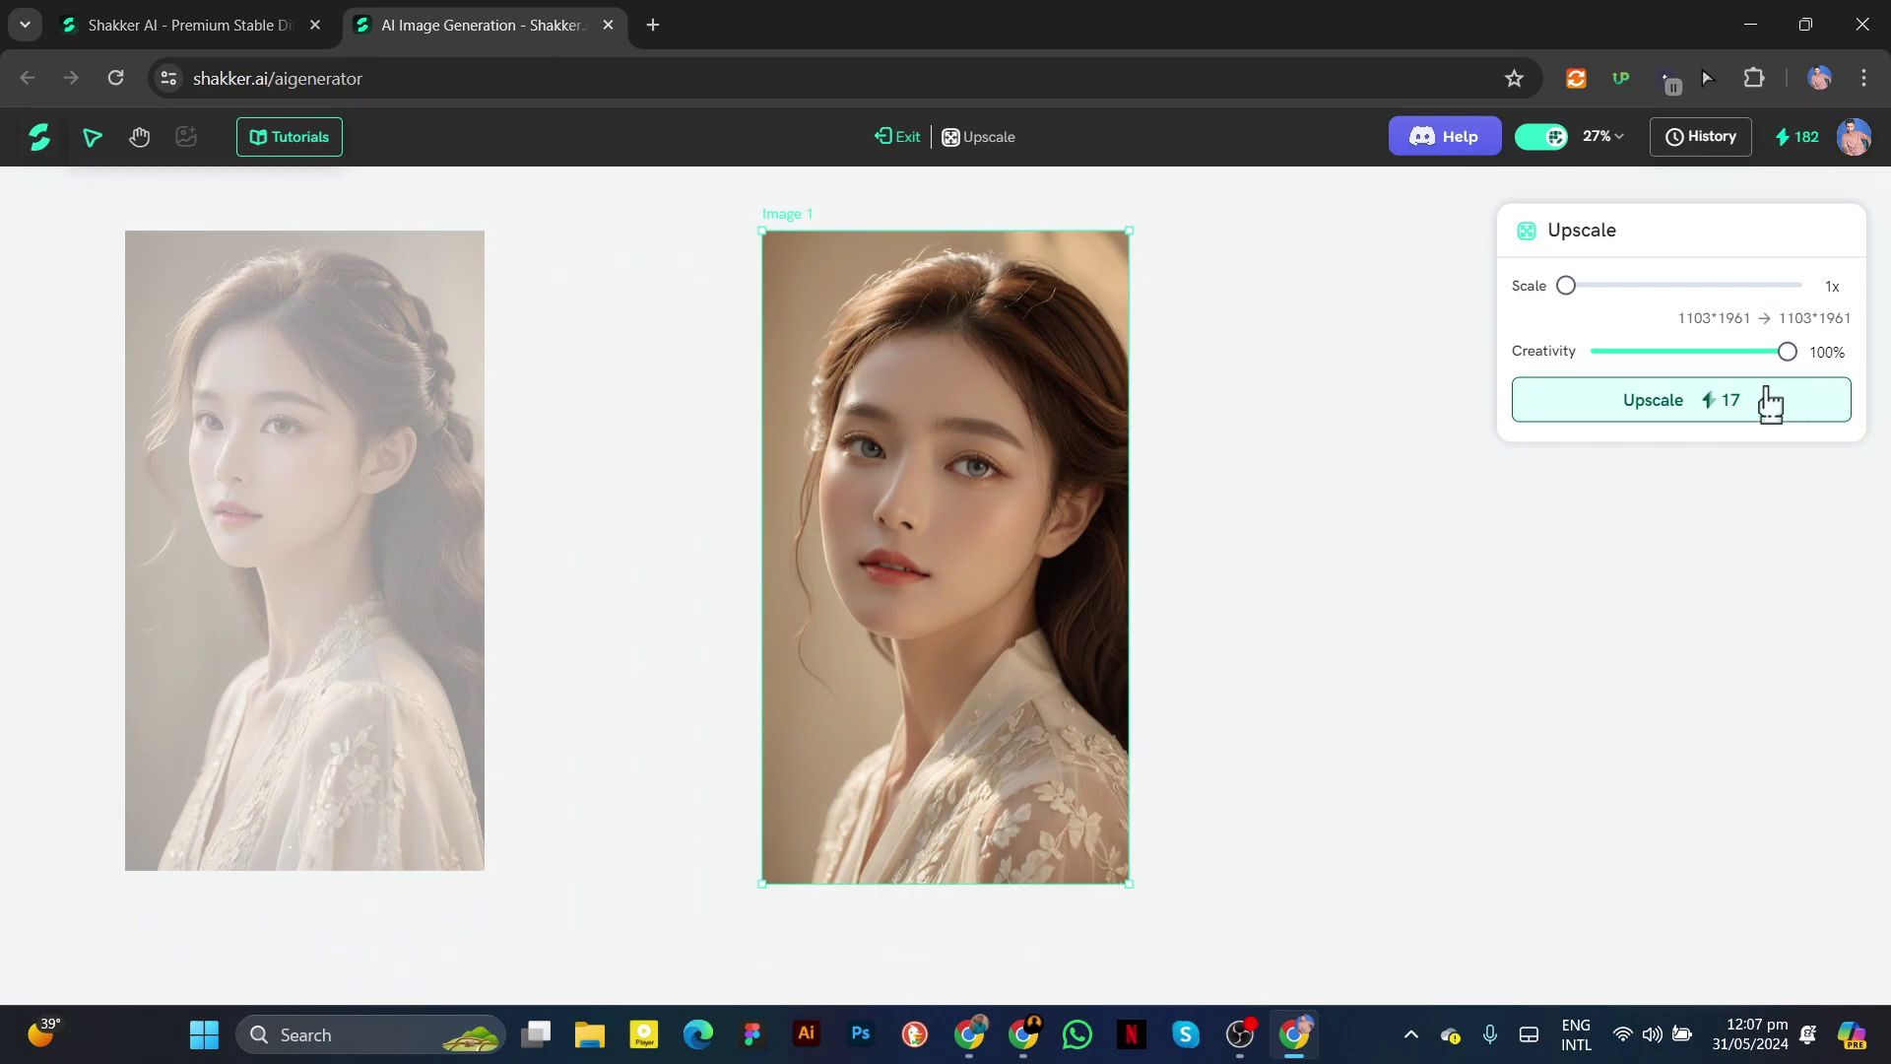
key(Right)
key(Right)
key(Right)
key(Right)
key(Right)
key(Right)
key(Right)
key(Right)
key(Right)
key(Right)
key(Right)
key(Right)
key(Right)
key(Right)
key(Right)
drag(1577, 286, 1600, 315)
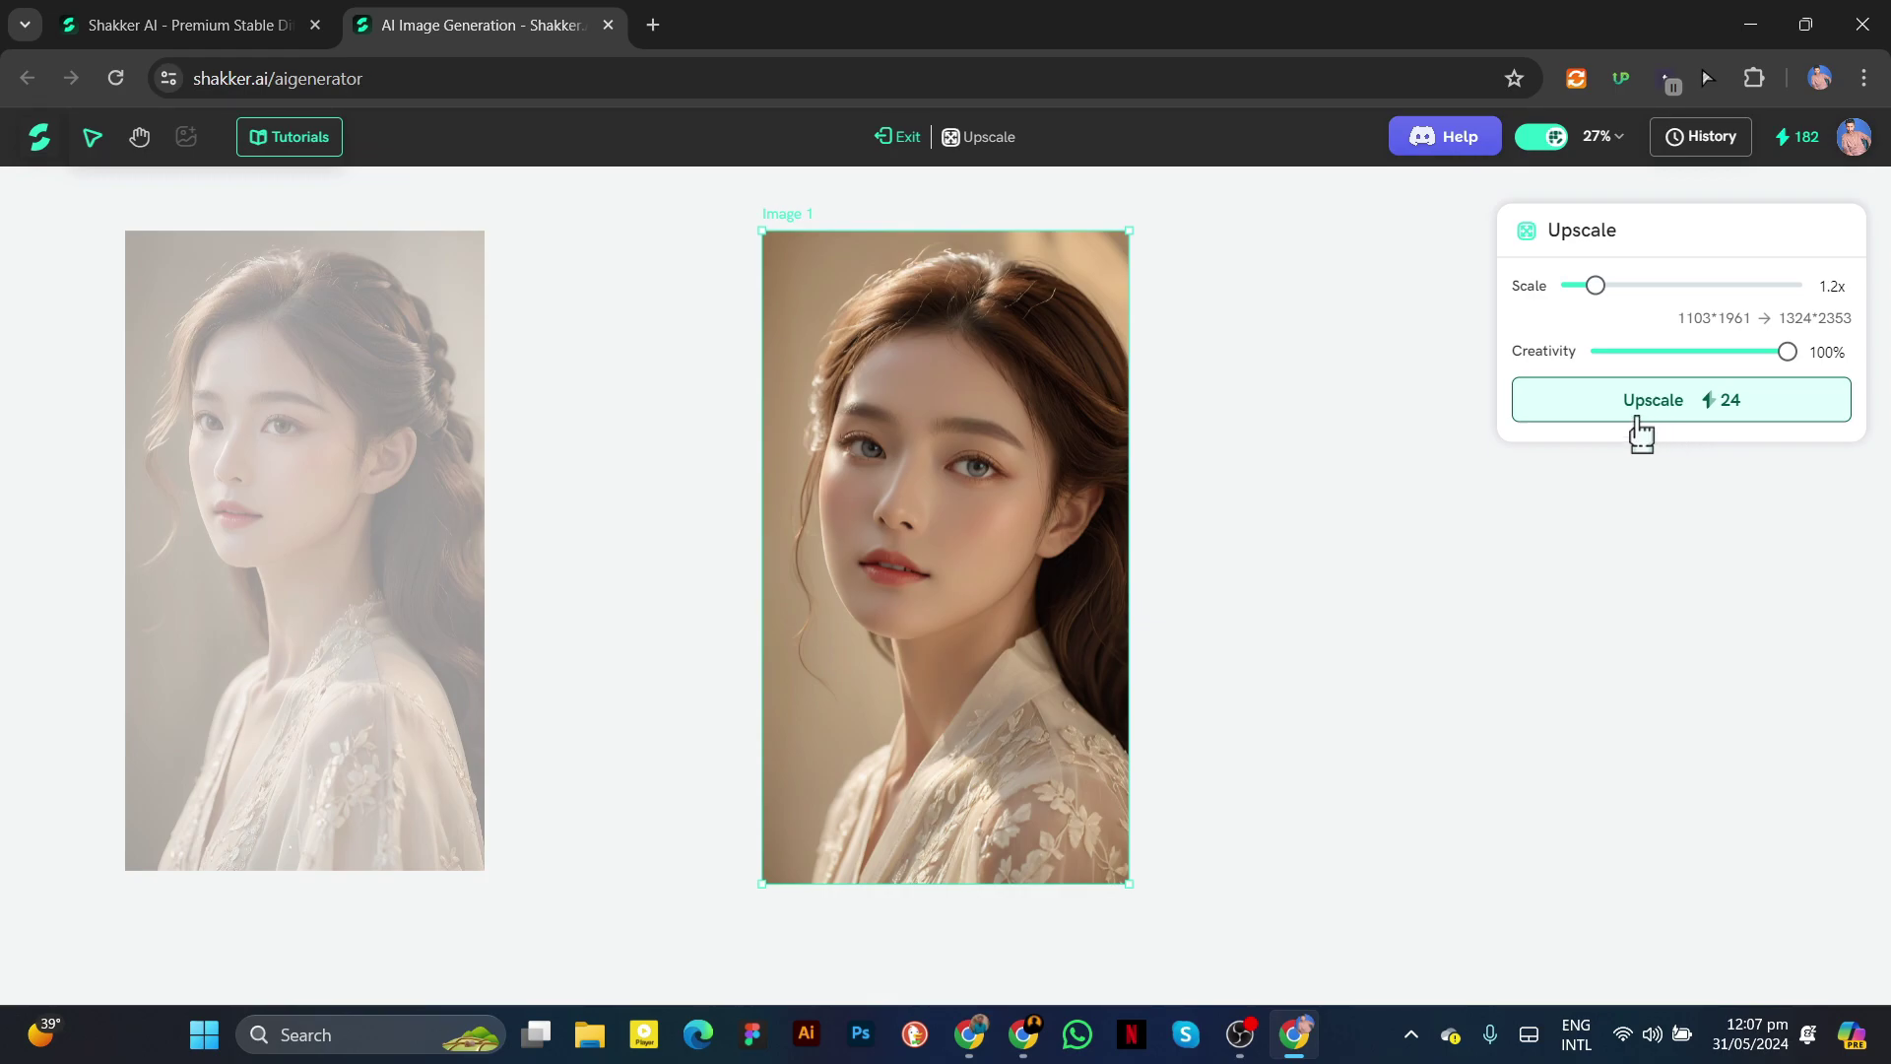
drag(1596, 294, 1584, 296)
click(1665, 406)
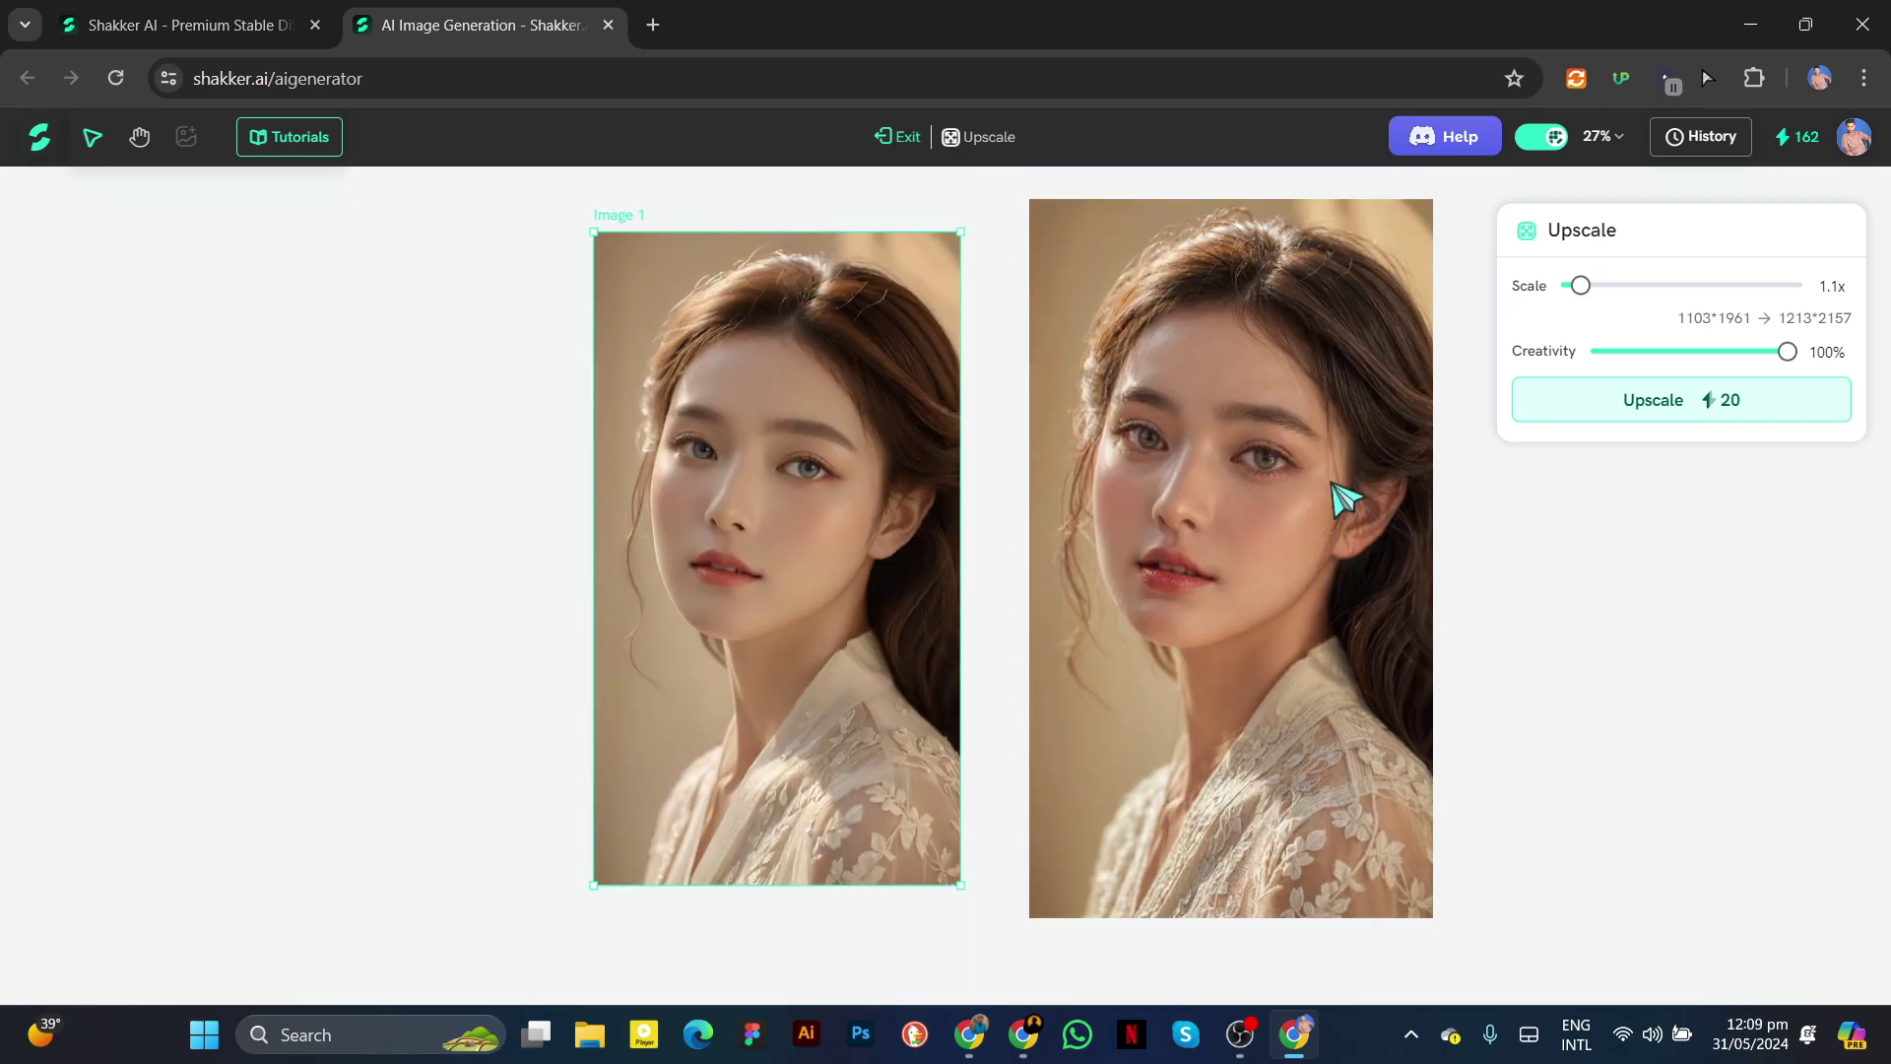
Inspect the 1213*2157 upscaled copy up close, then exit upscale mode
scroll(1344, 493, up, 4)
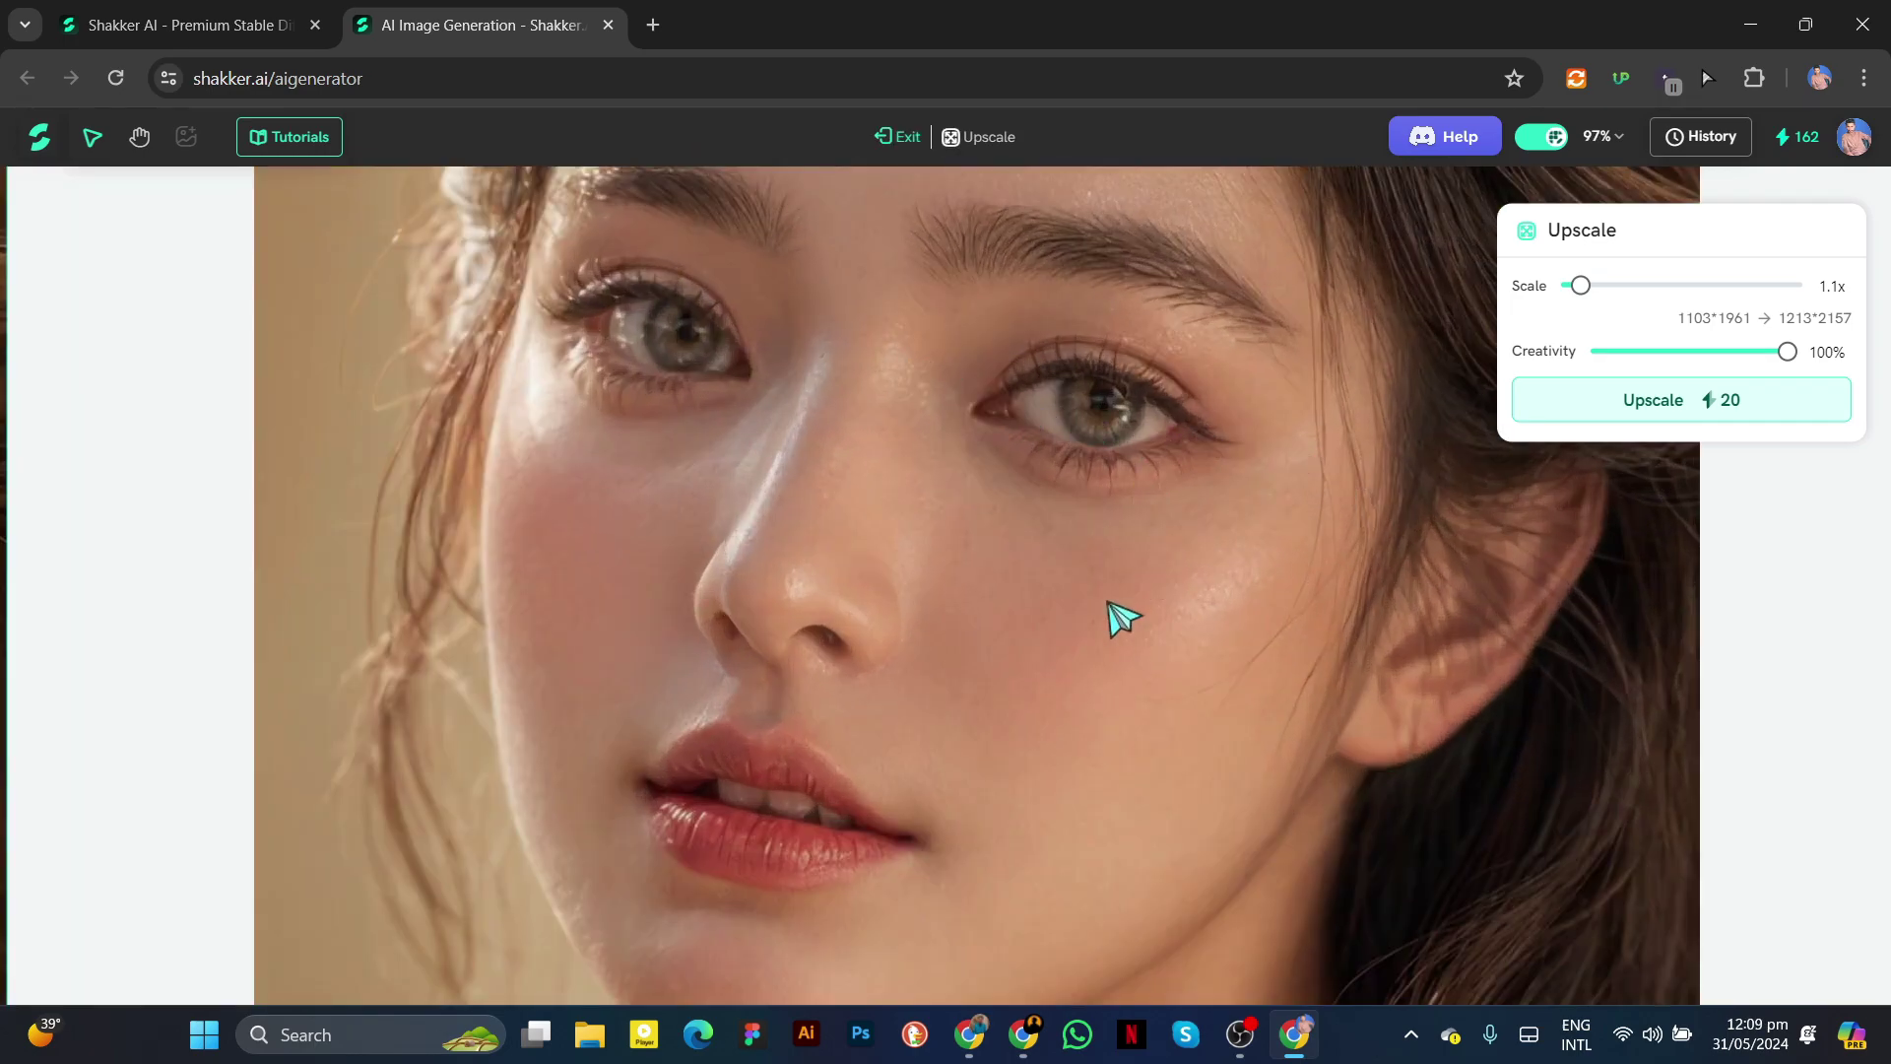
scroll(920, 600, down, 5)
scroll(972, 371, up, 3)
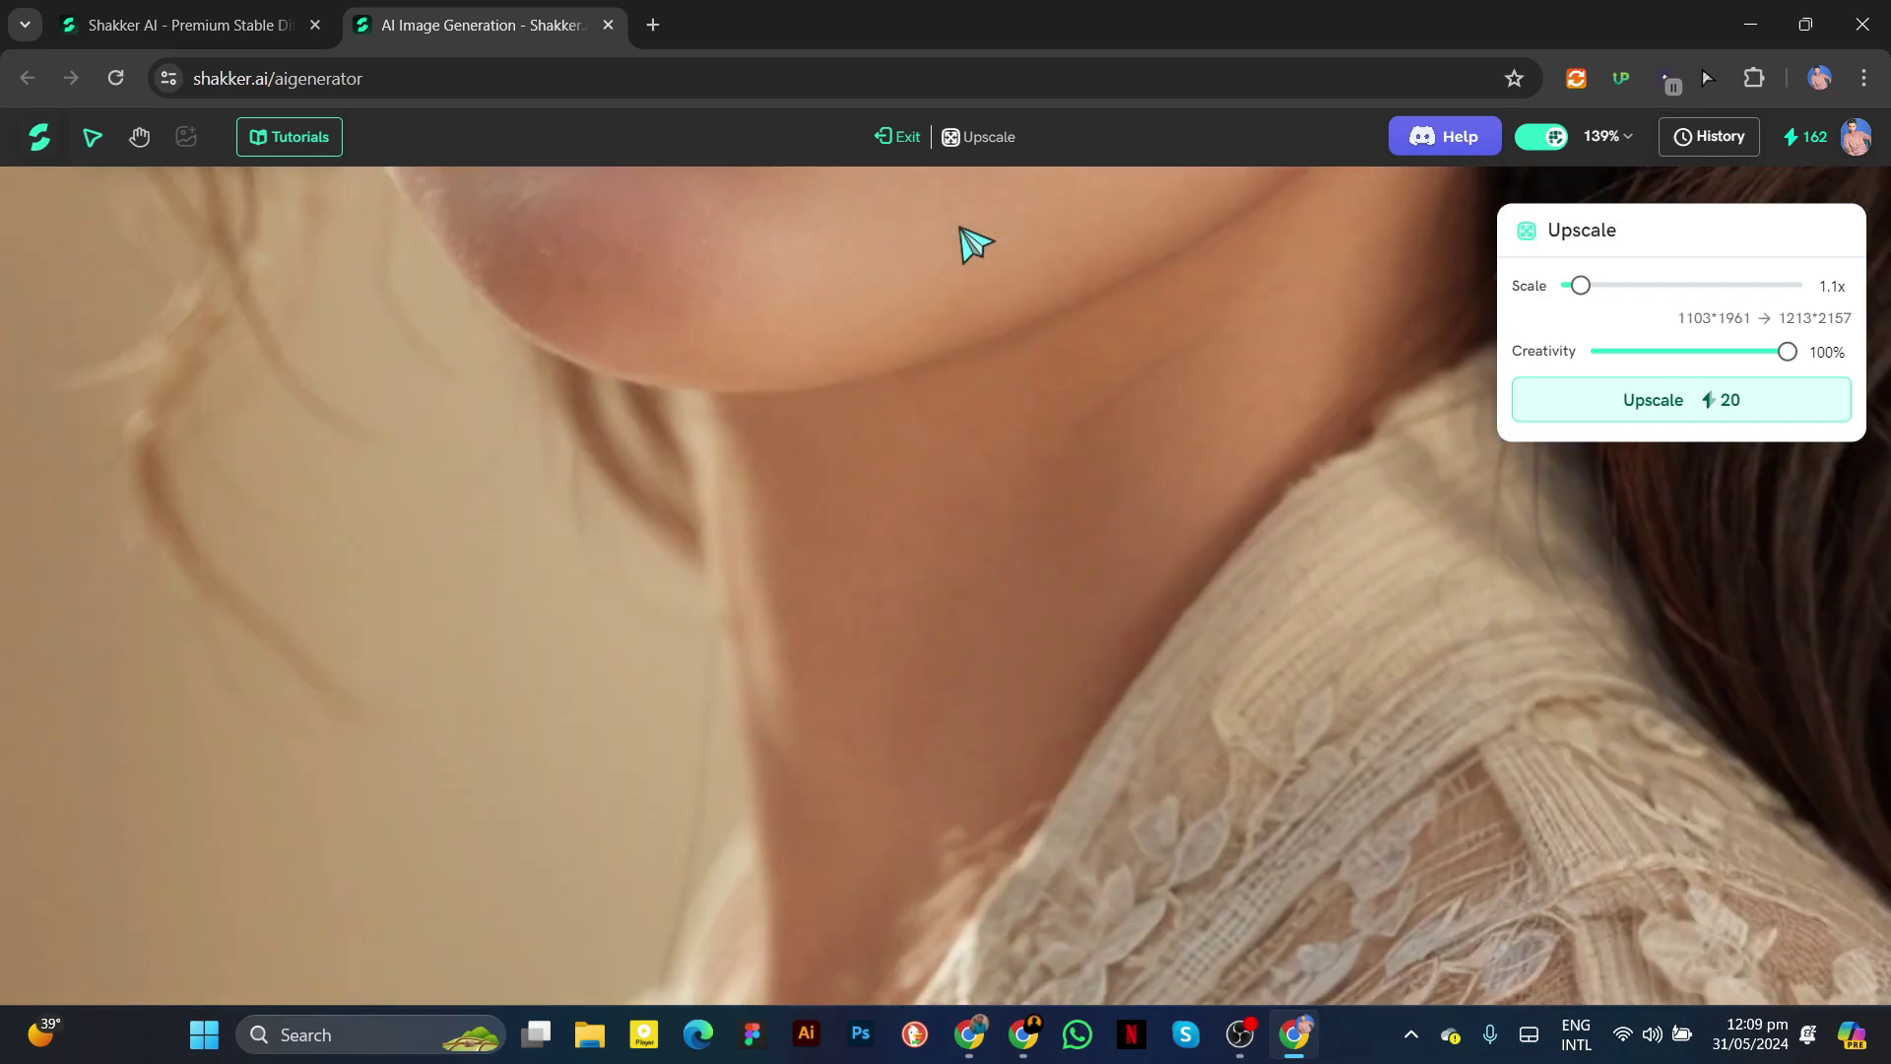
key(Escape)
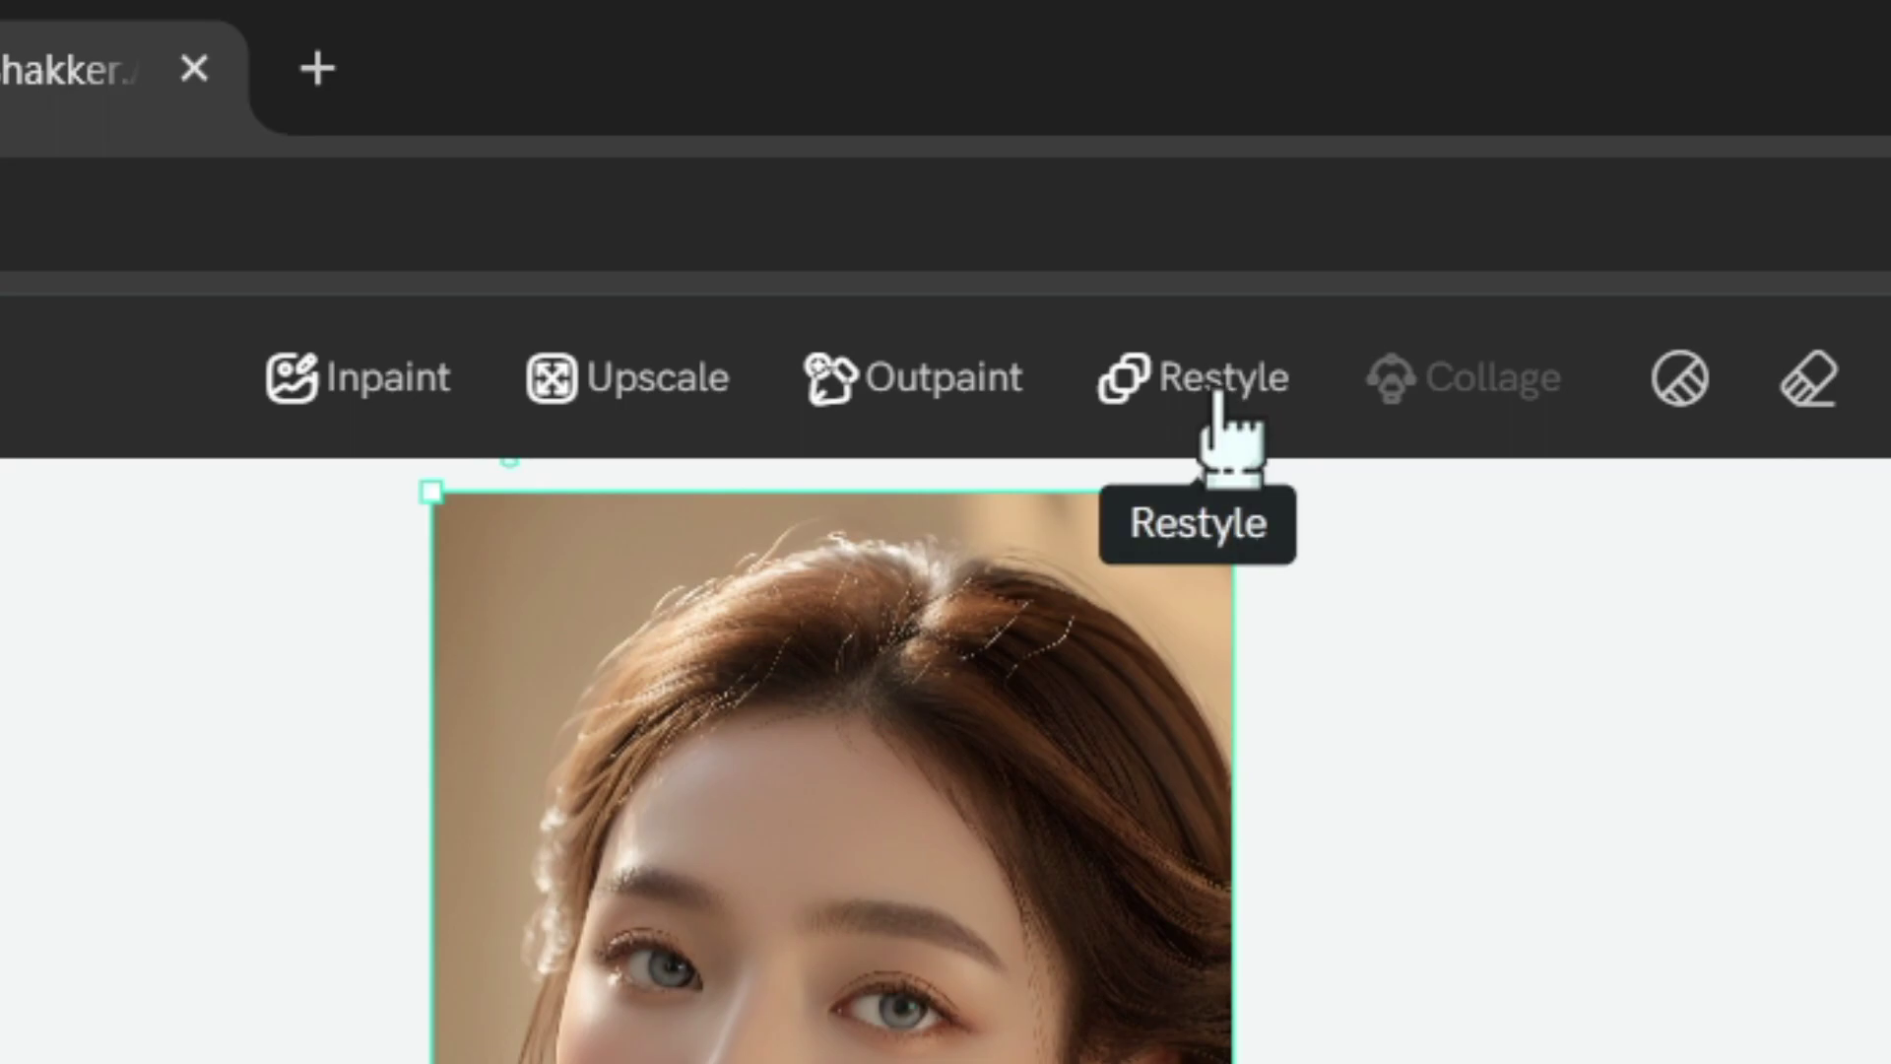
Switch Image 1 to Restyle and replace its prompt with the new description ending in 'classic elegance'
click(1221, 390)
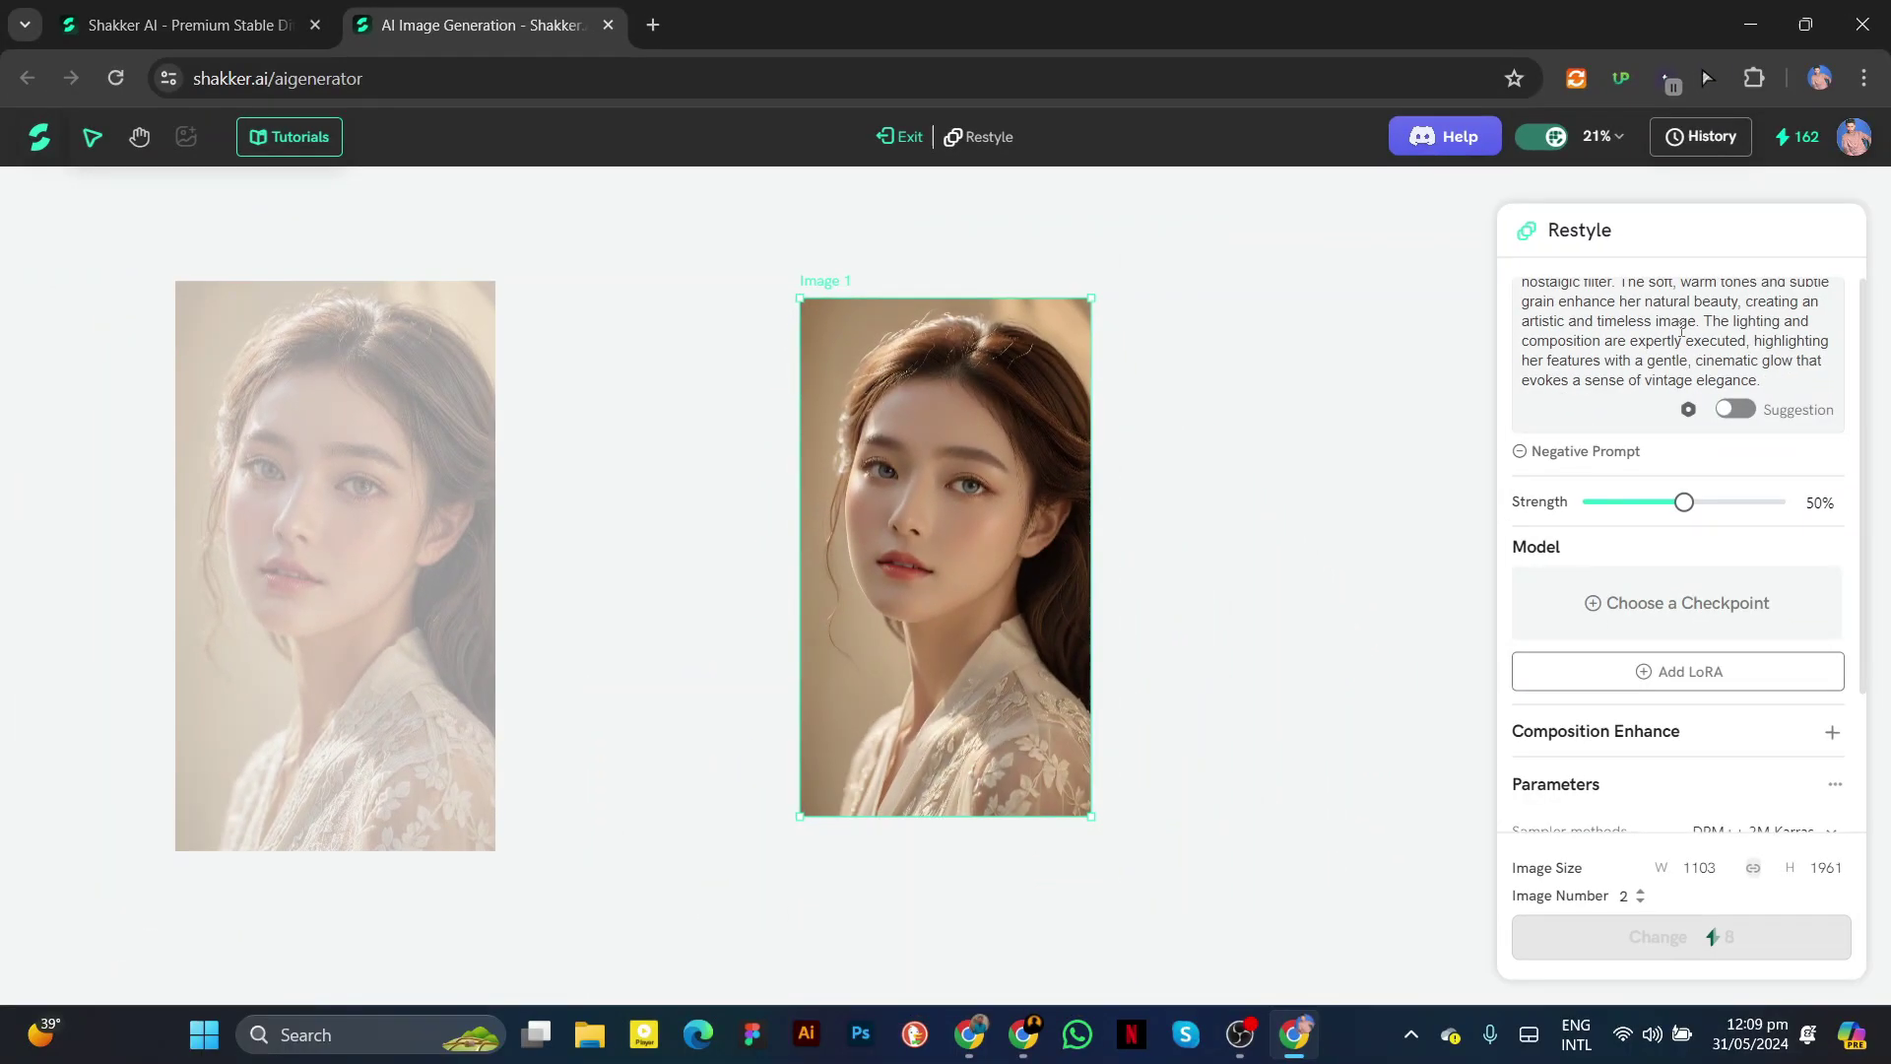
scroll(1682, 333, up, 2)
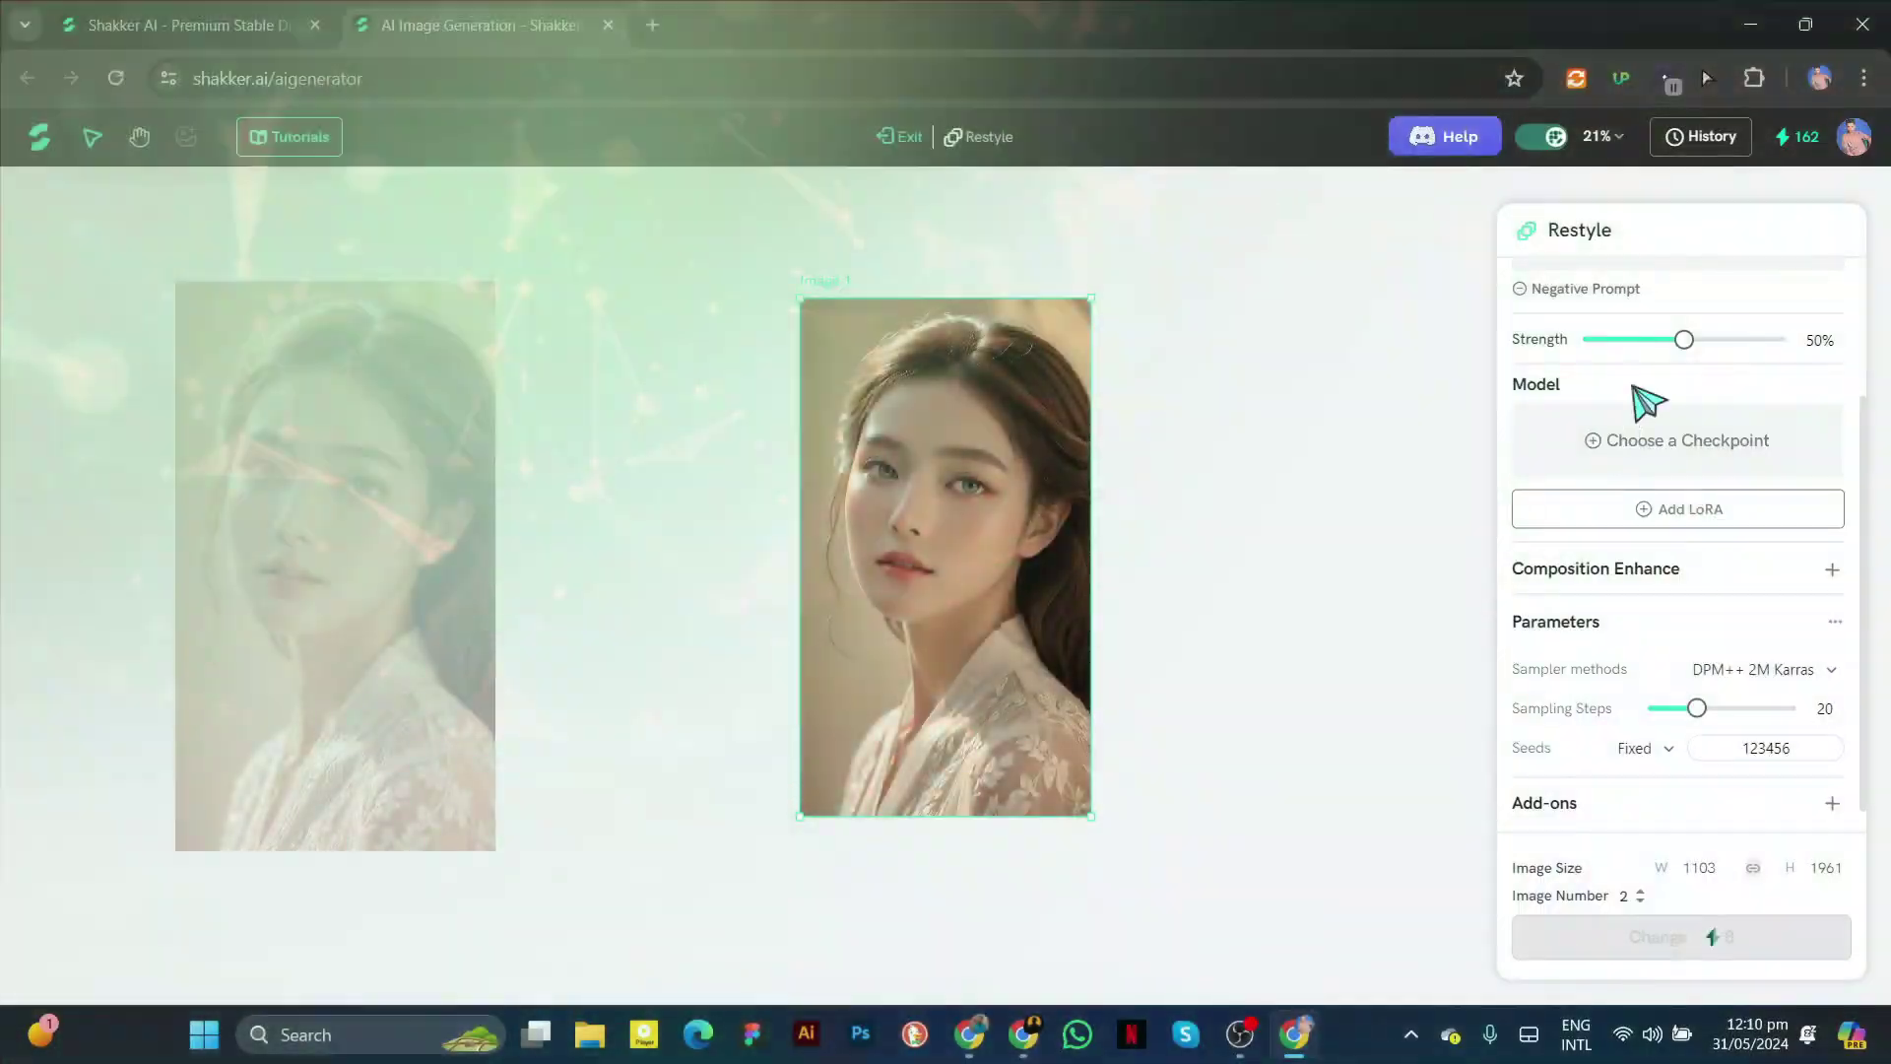
scroll(1646, 422, up, 2)
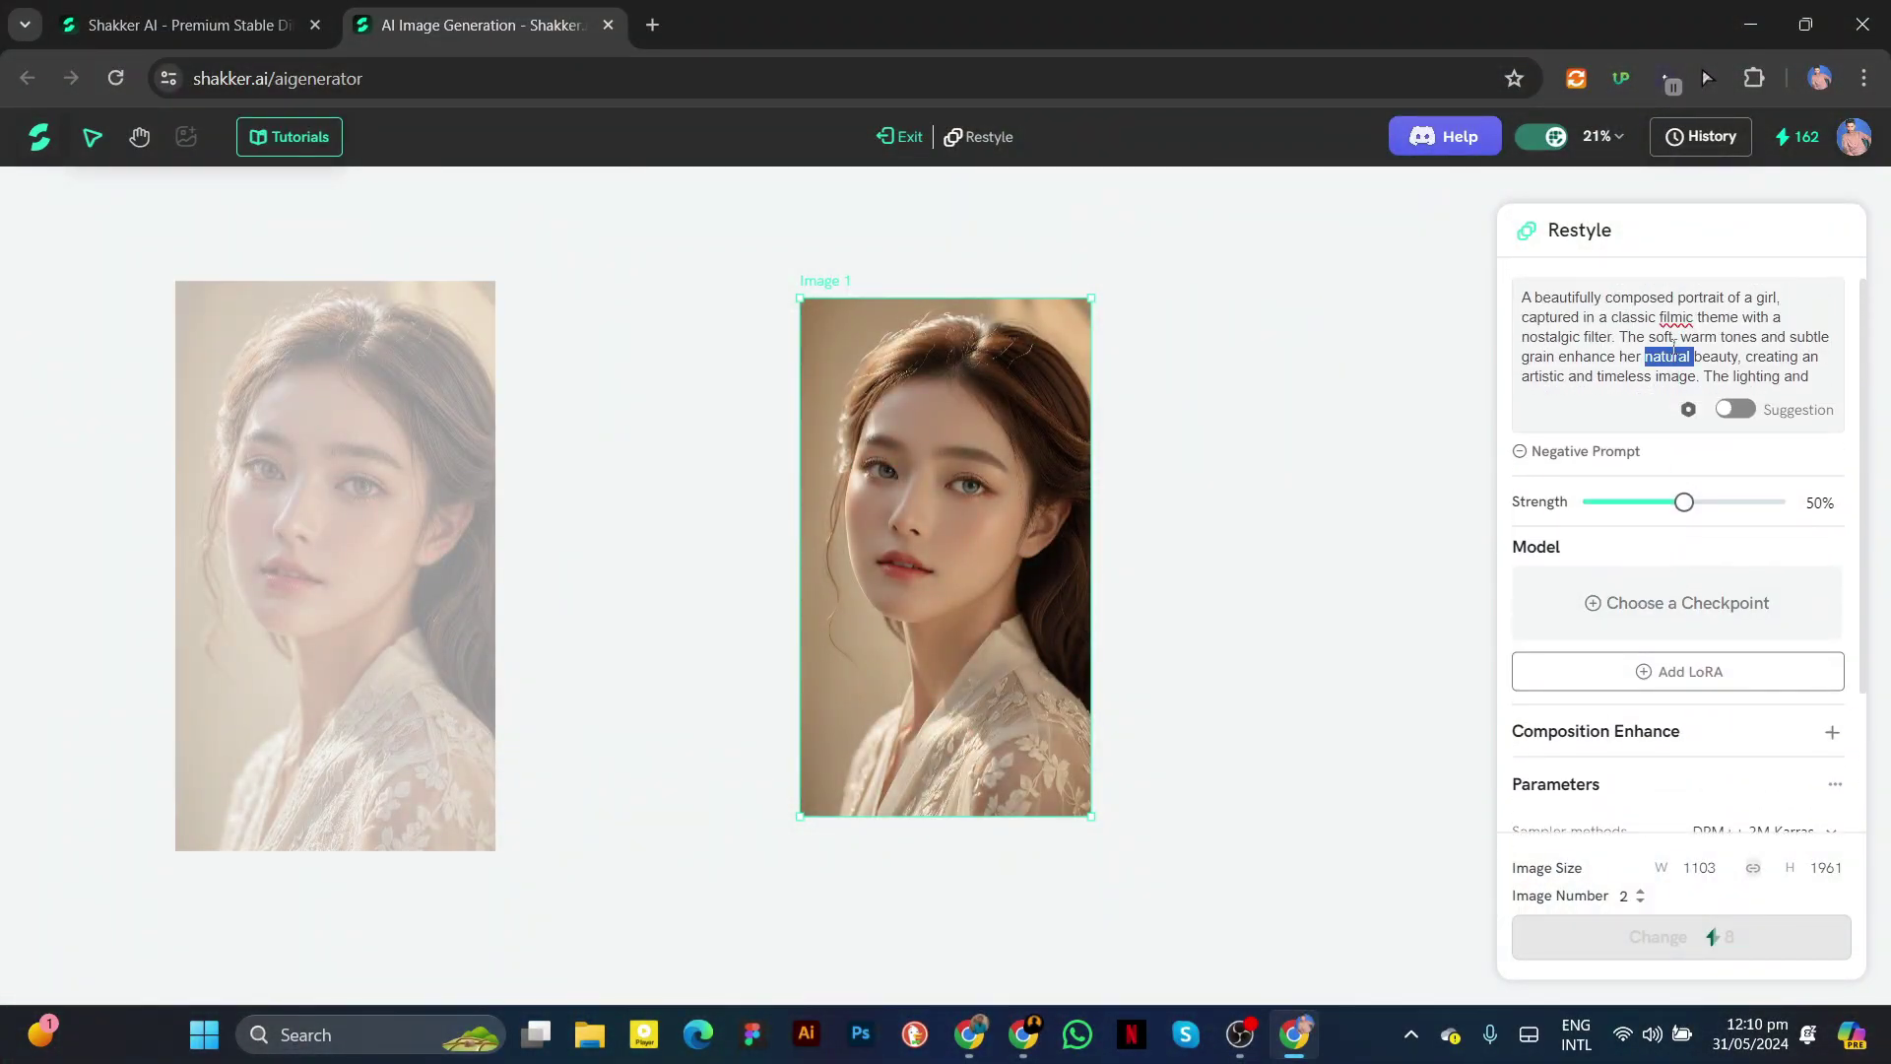
key(ctrl+a)
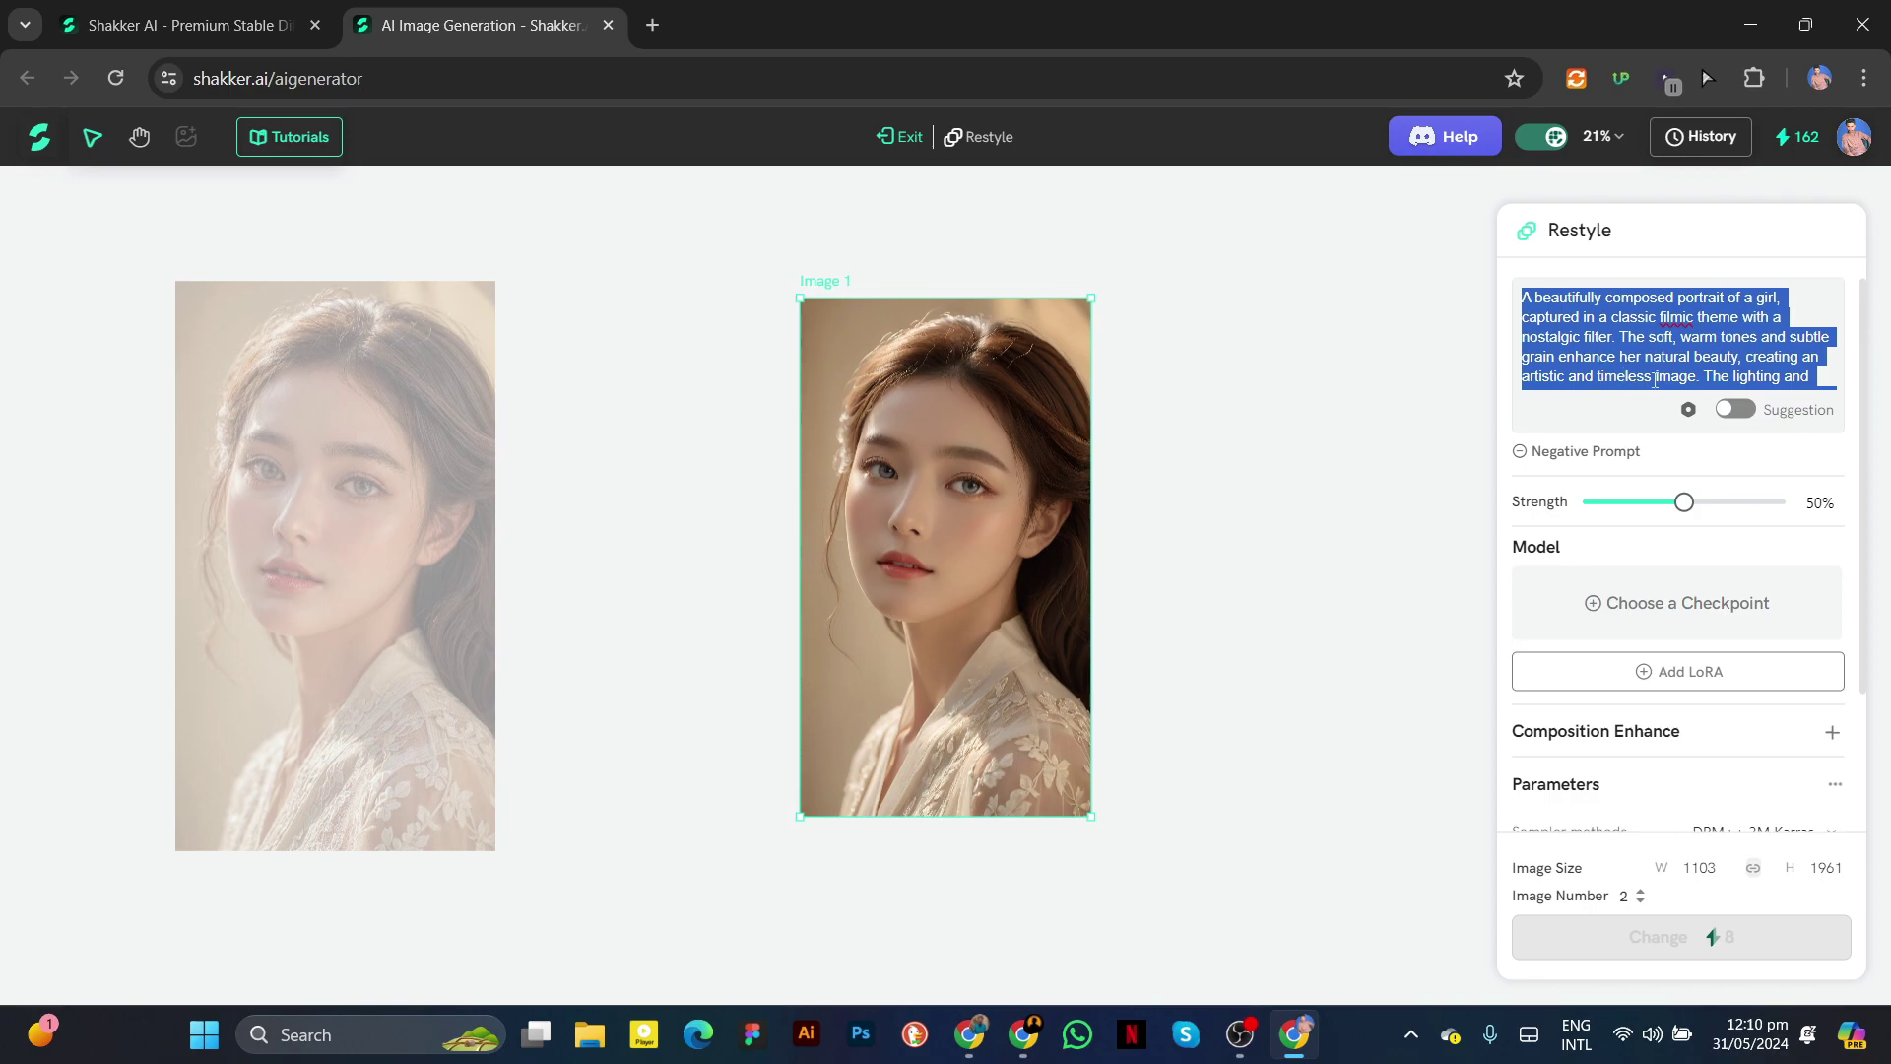
key(ctrl+v)
Pick the SD1.5 Photography checkpoint 'Mo You's sister' and generate the restyled portrait
scroll(1744, 434, down, 2)
click(1739, 439)
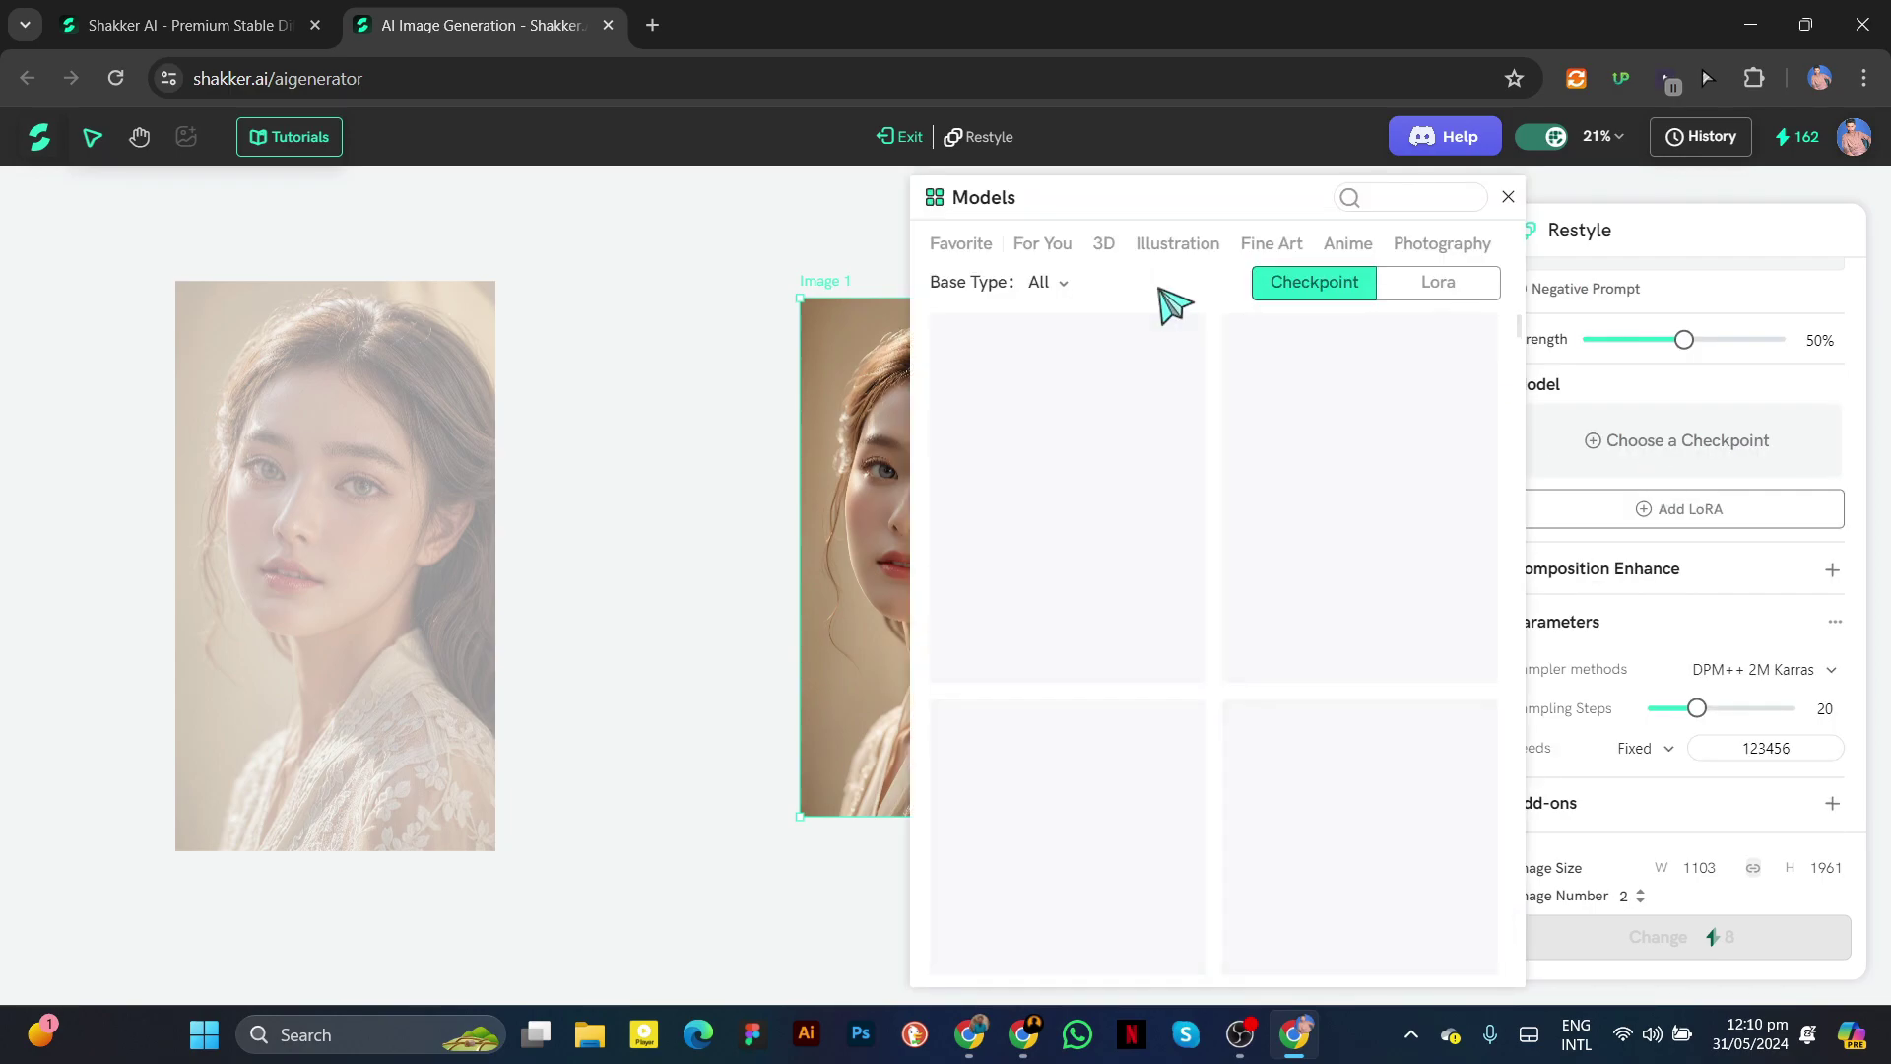
click(1433, 245)
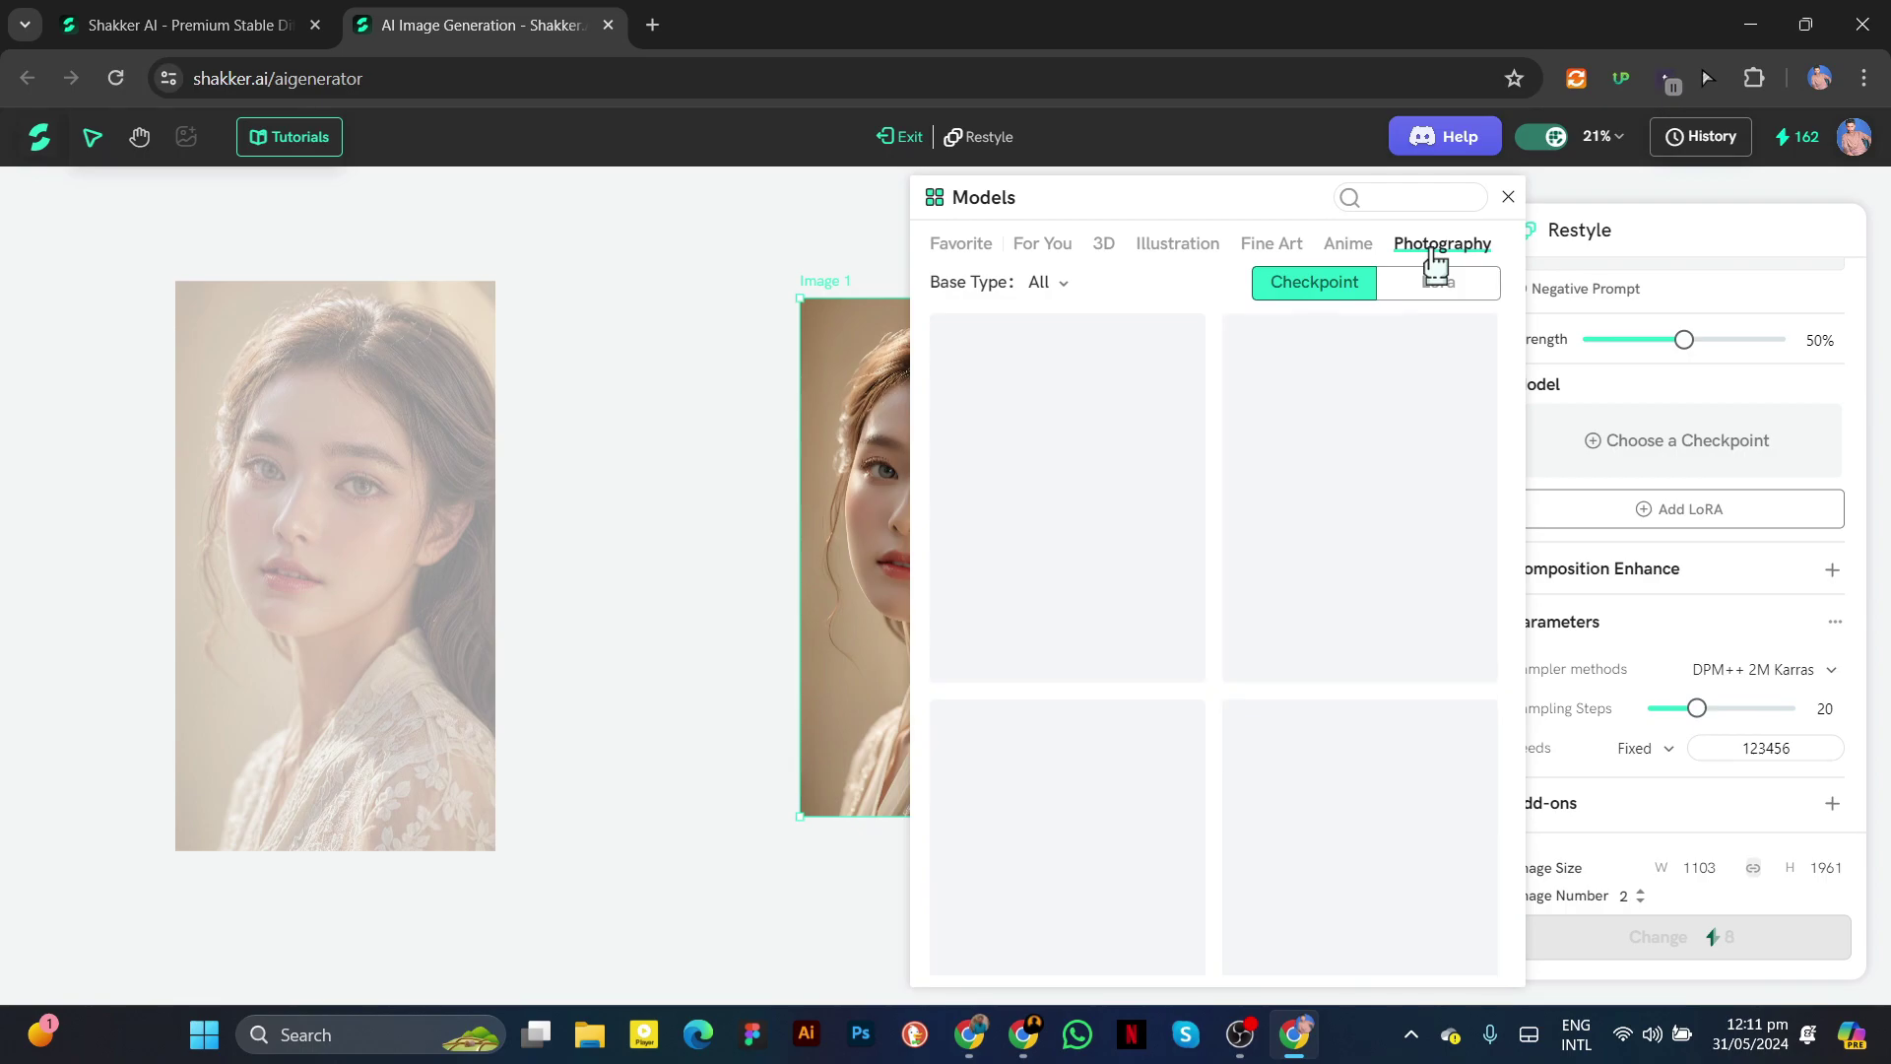
scroll(1212, 630, down, 10)
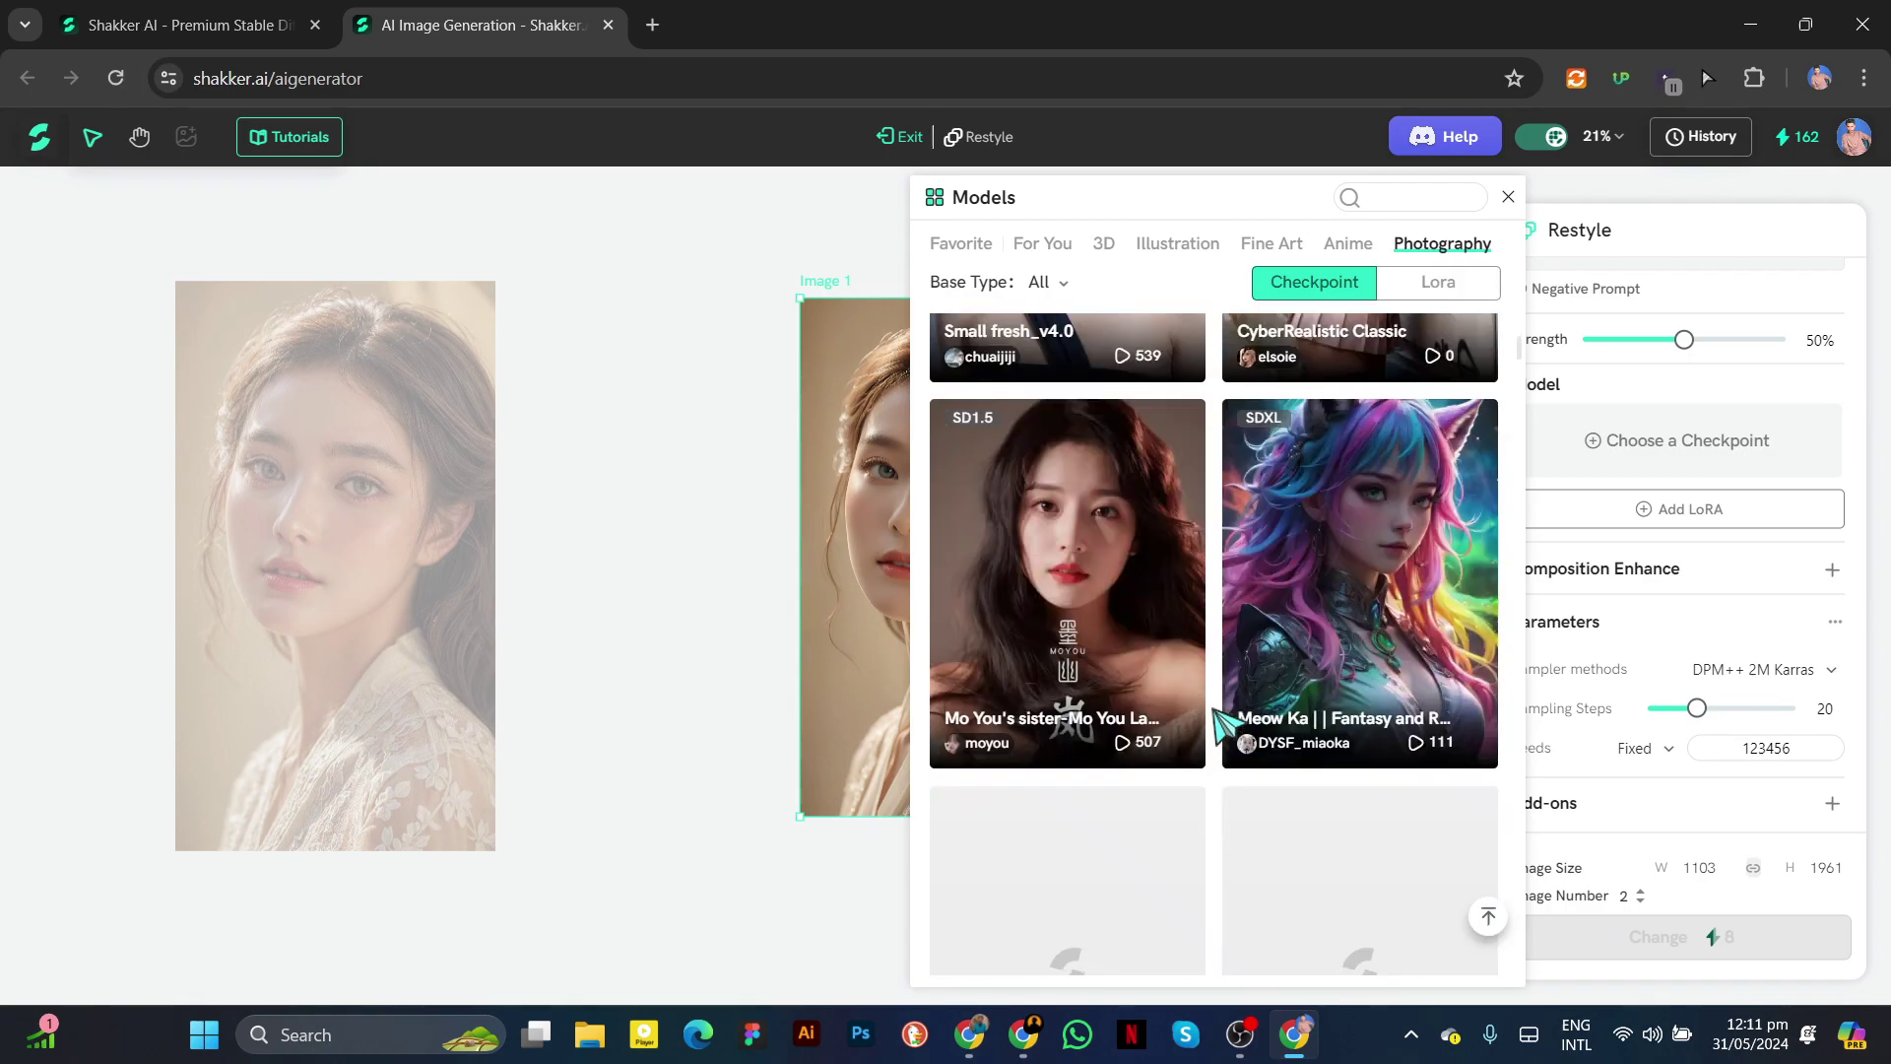
click(1055, 654)
click(1764, 551)
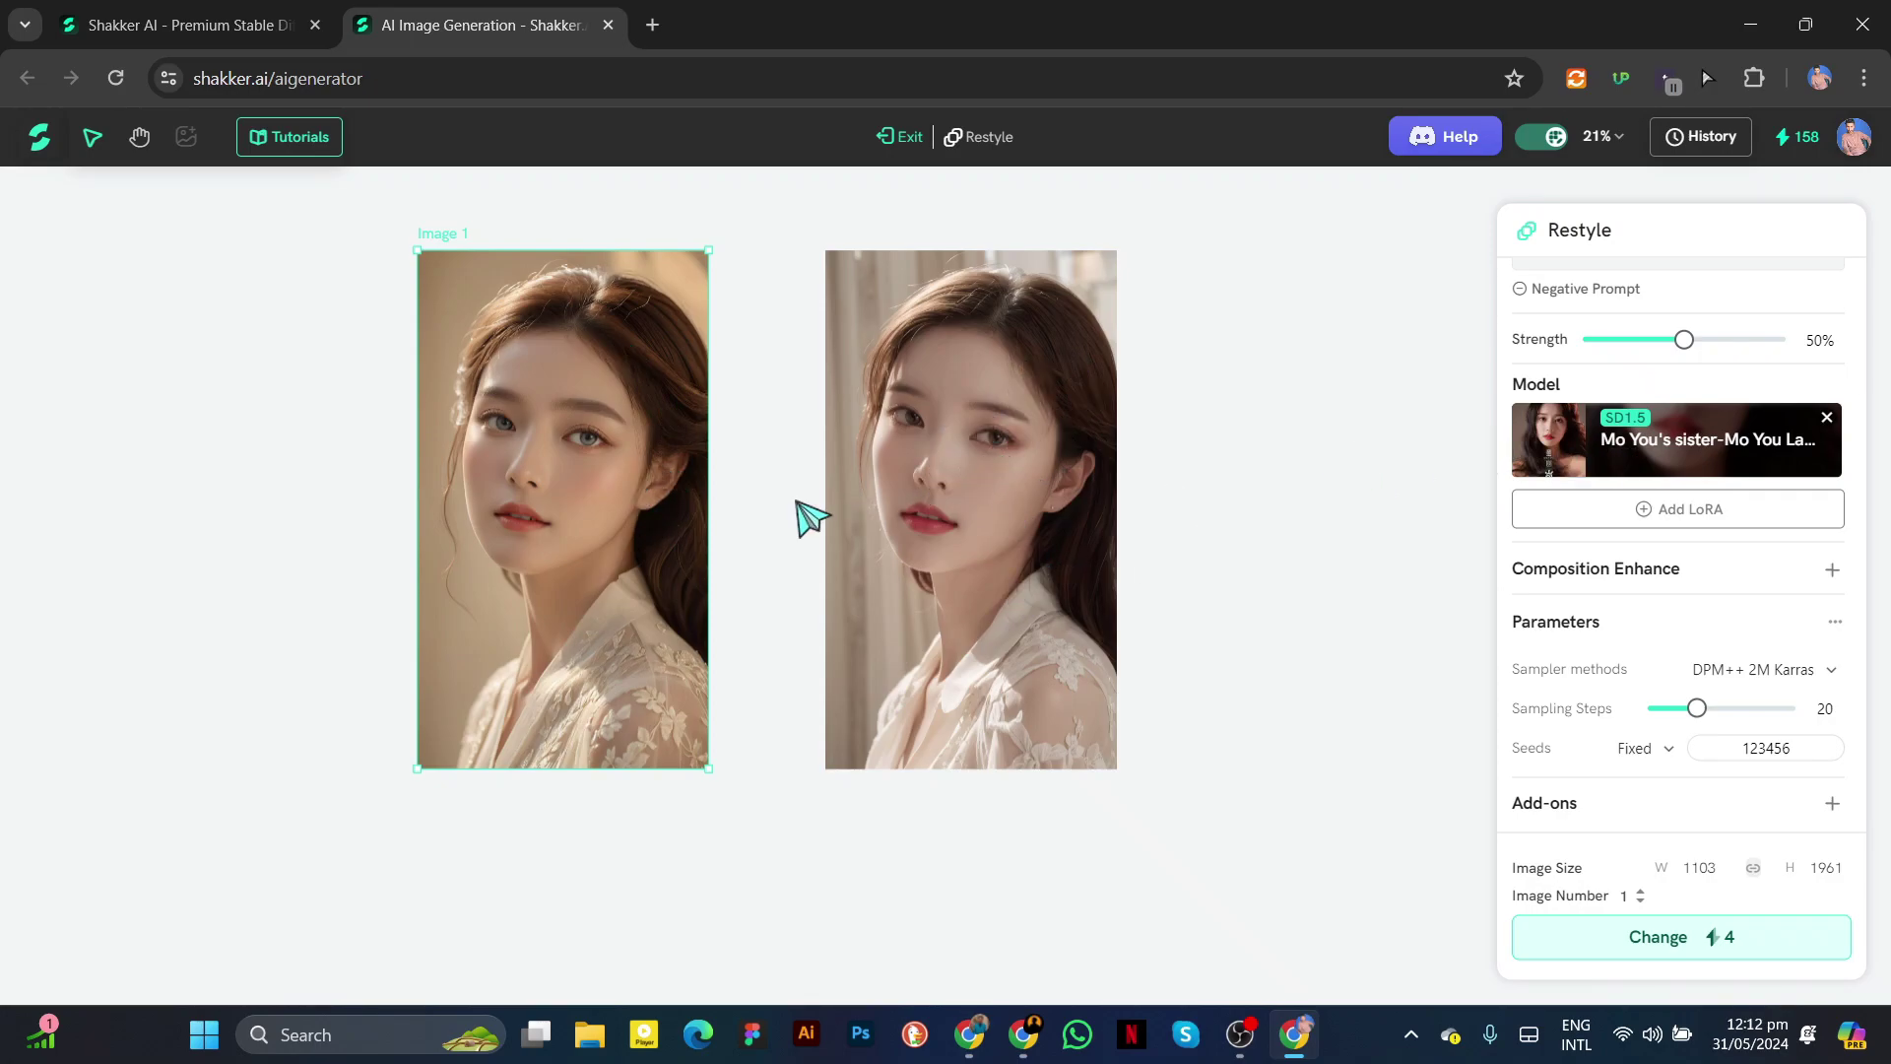
Remove the background from Image 4, the 1438 × 2156 blue-haired 3D girl
scroll(1764, 482, up, 2)
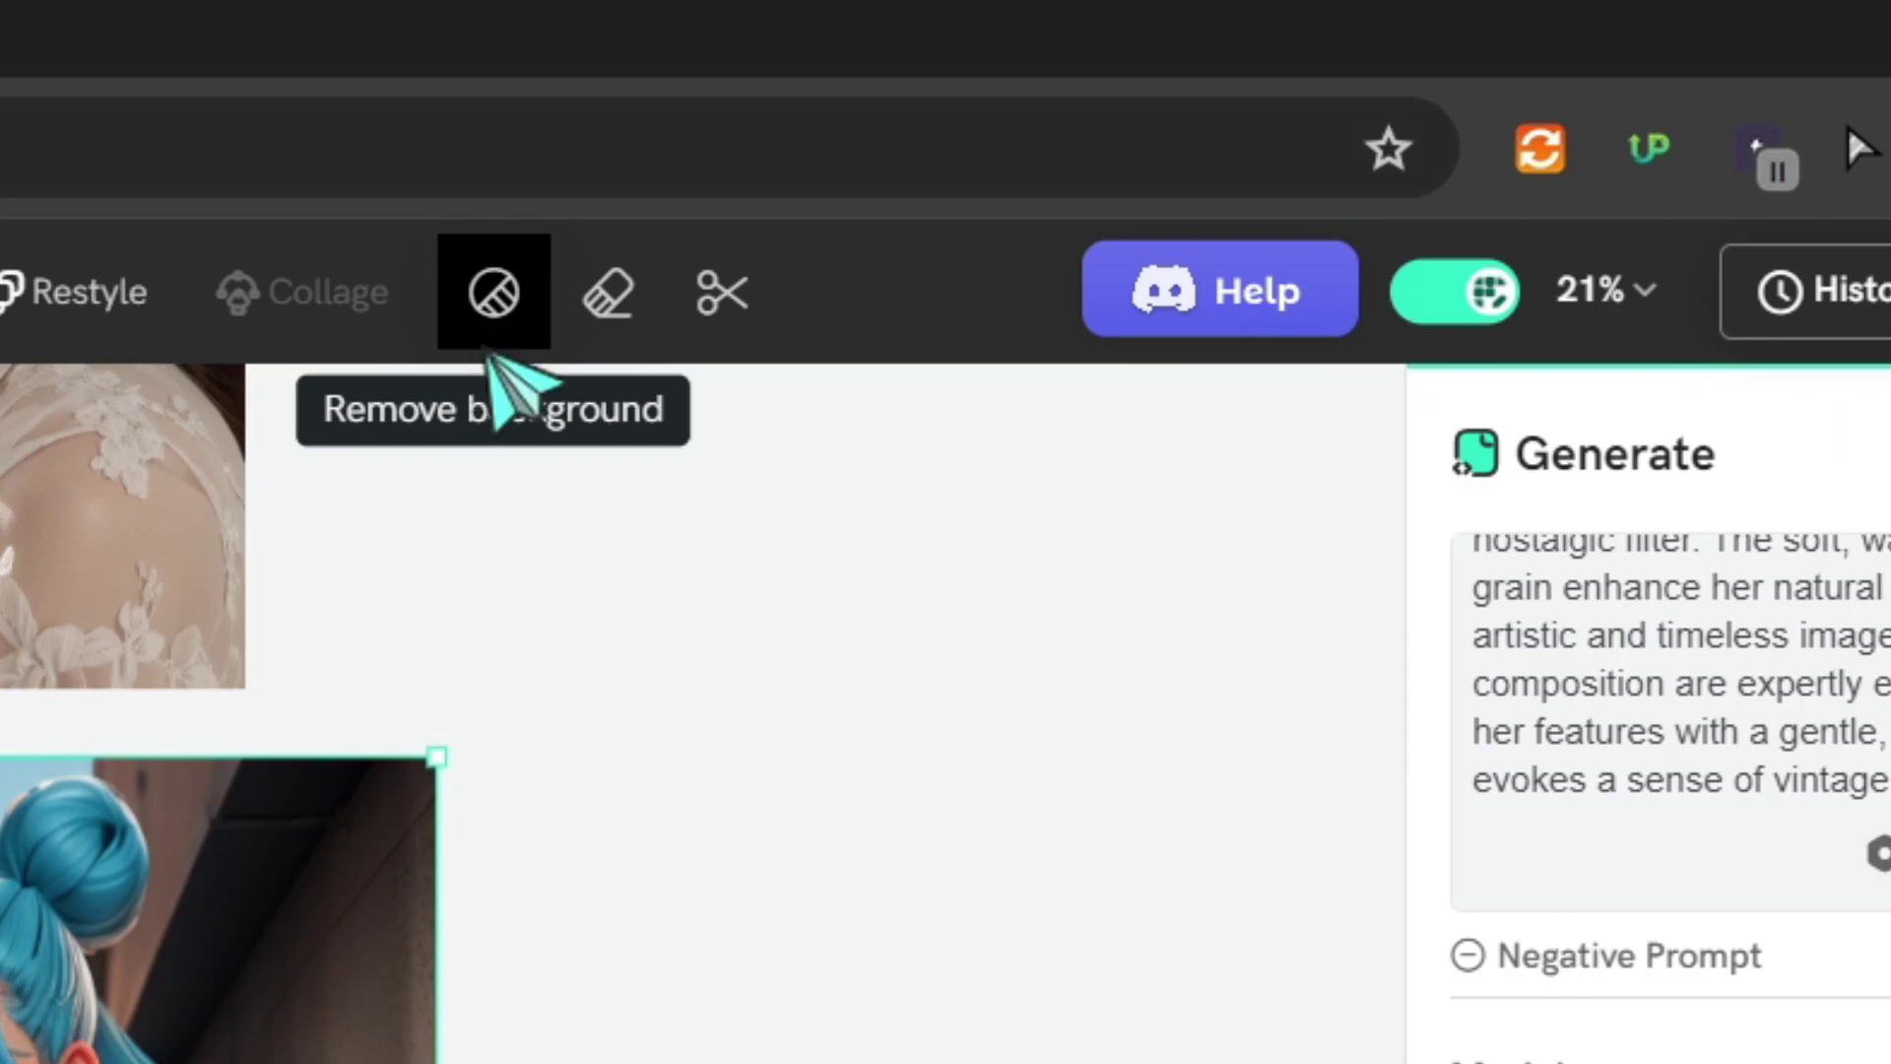
click(1148, 138)
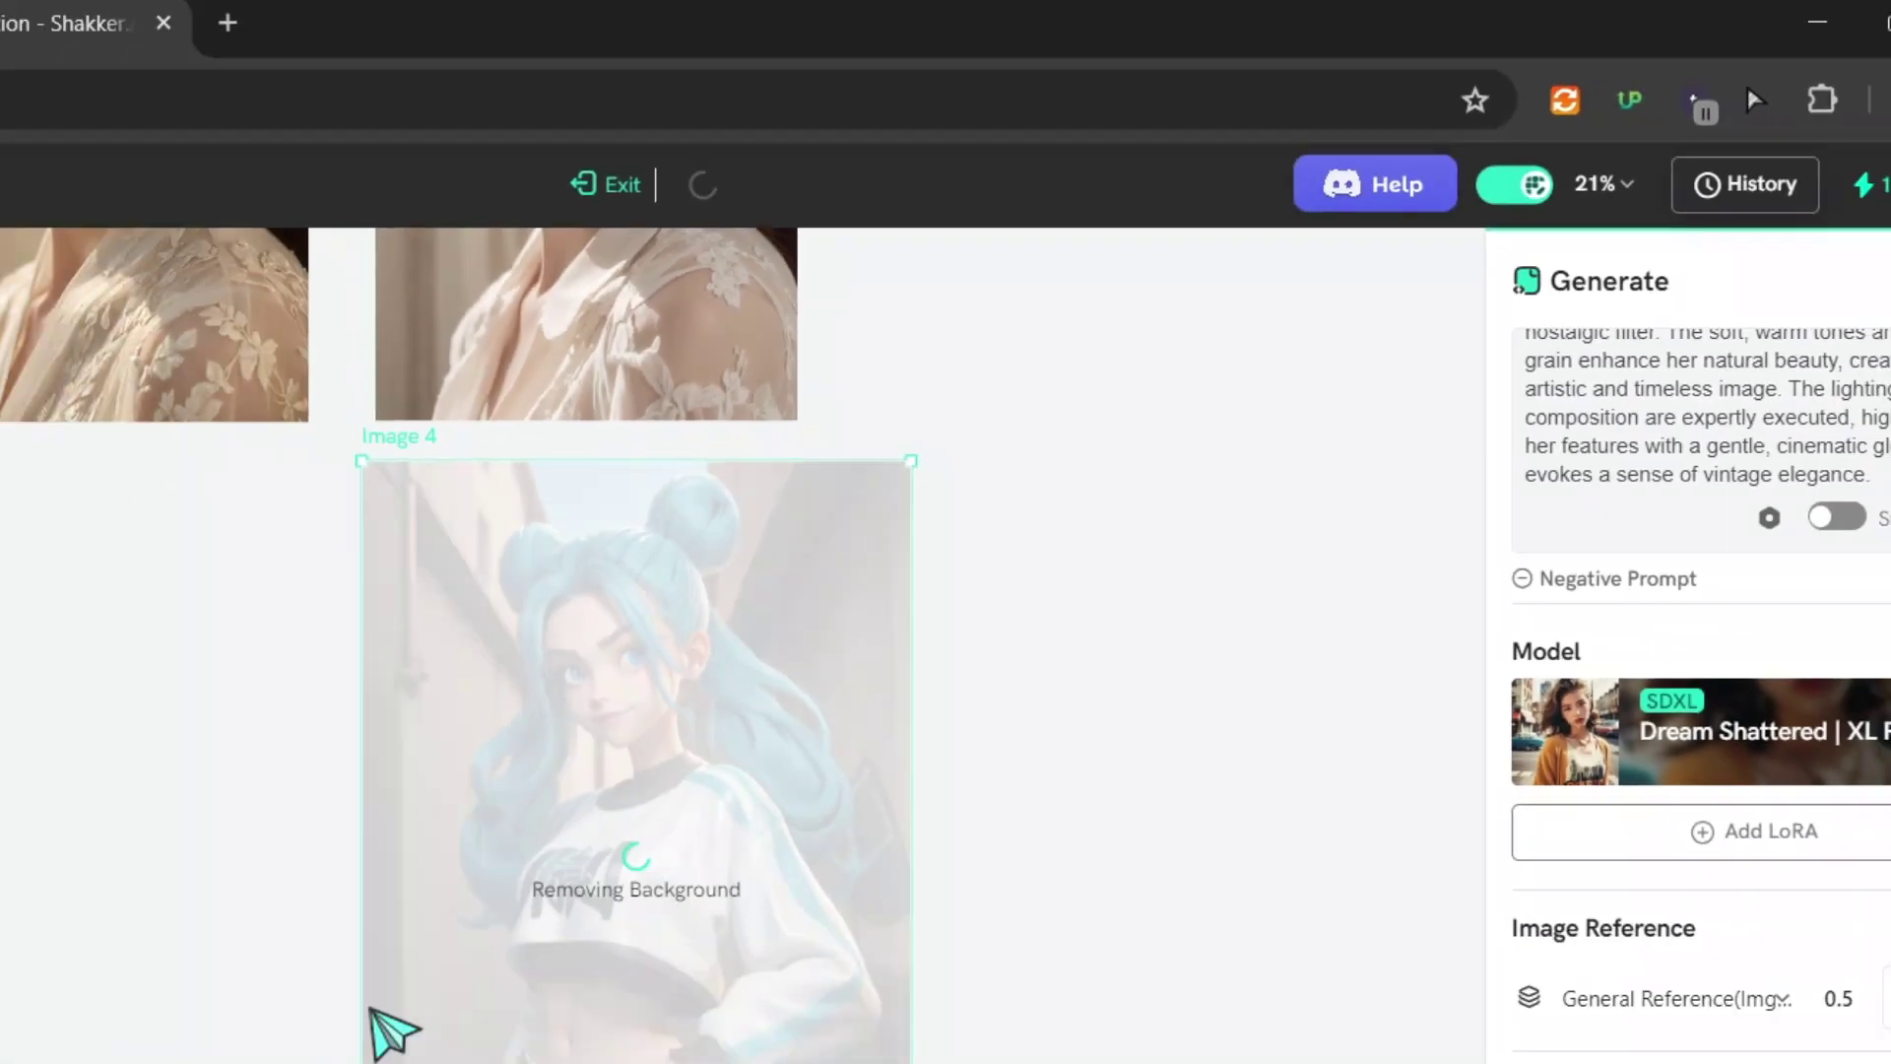